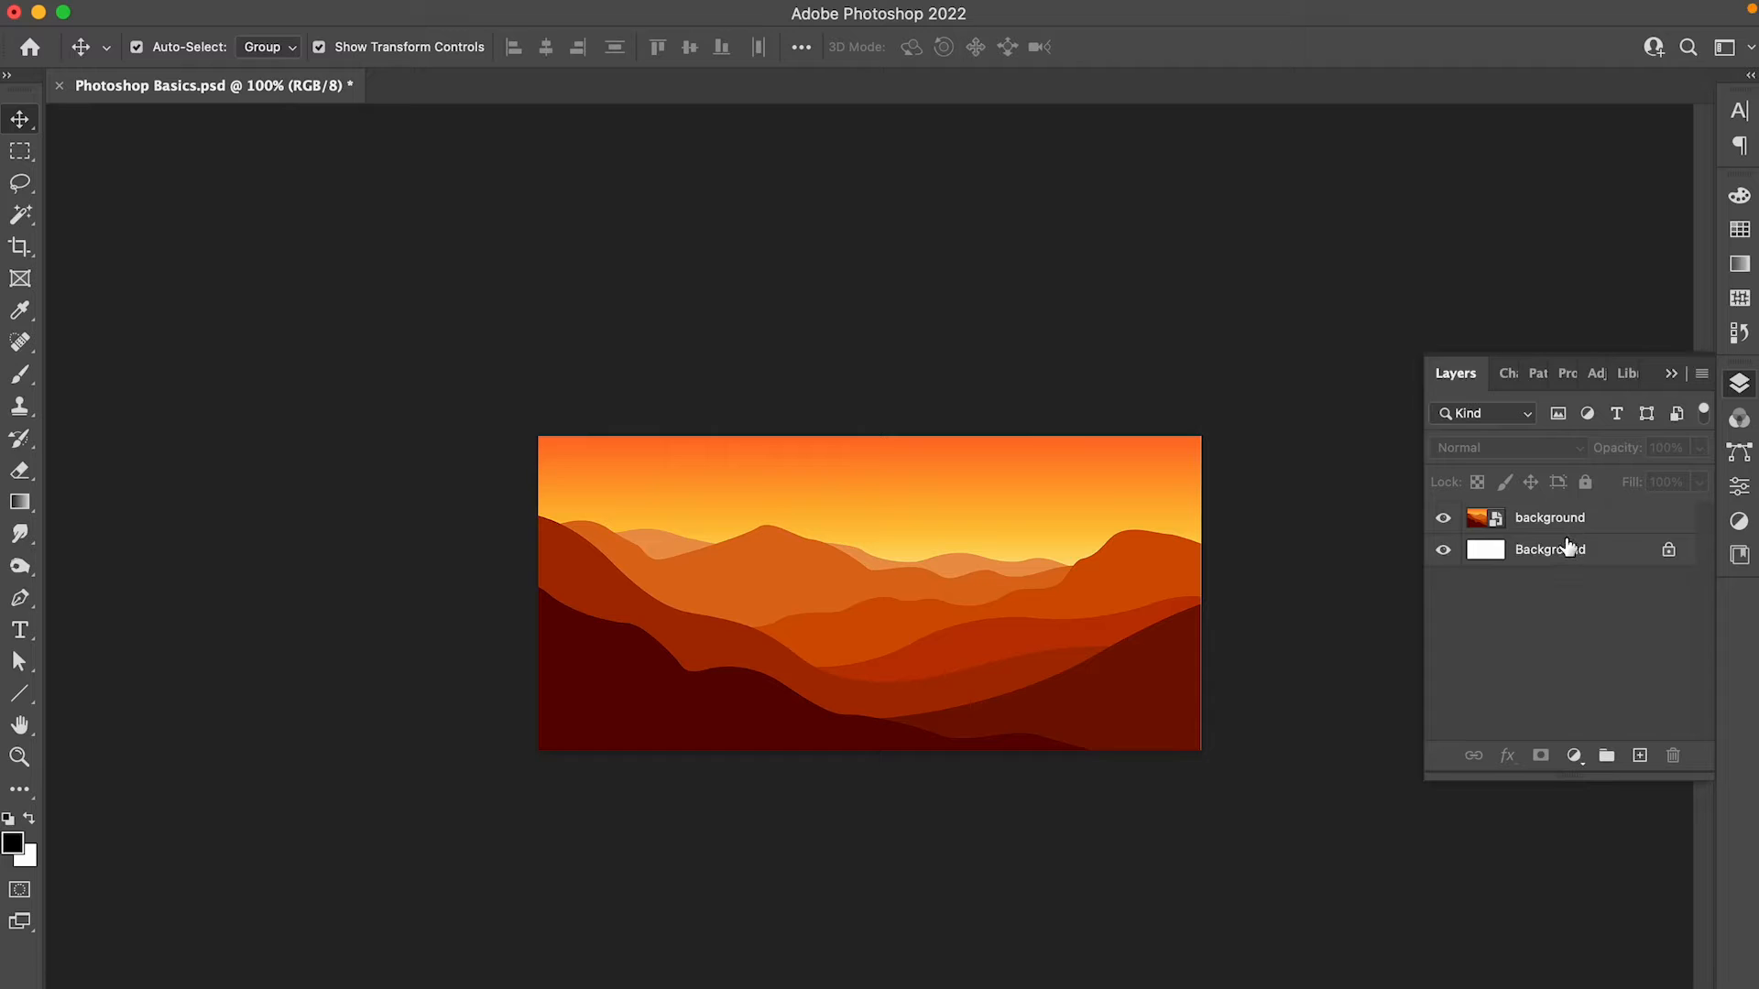
Toggle the visibility of the landscape layer and the white Background layer off and back on.
{"action": "left_click", "coordinate": [1445, 521]}
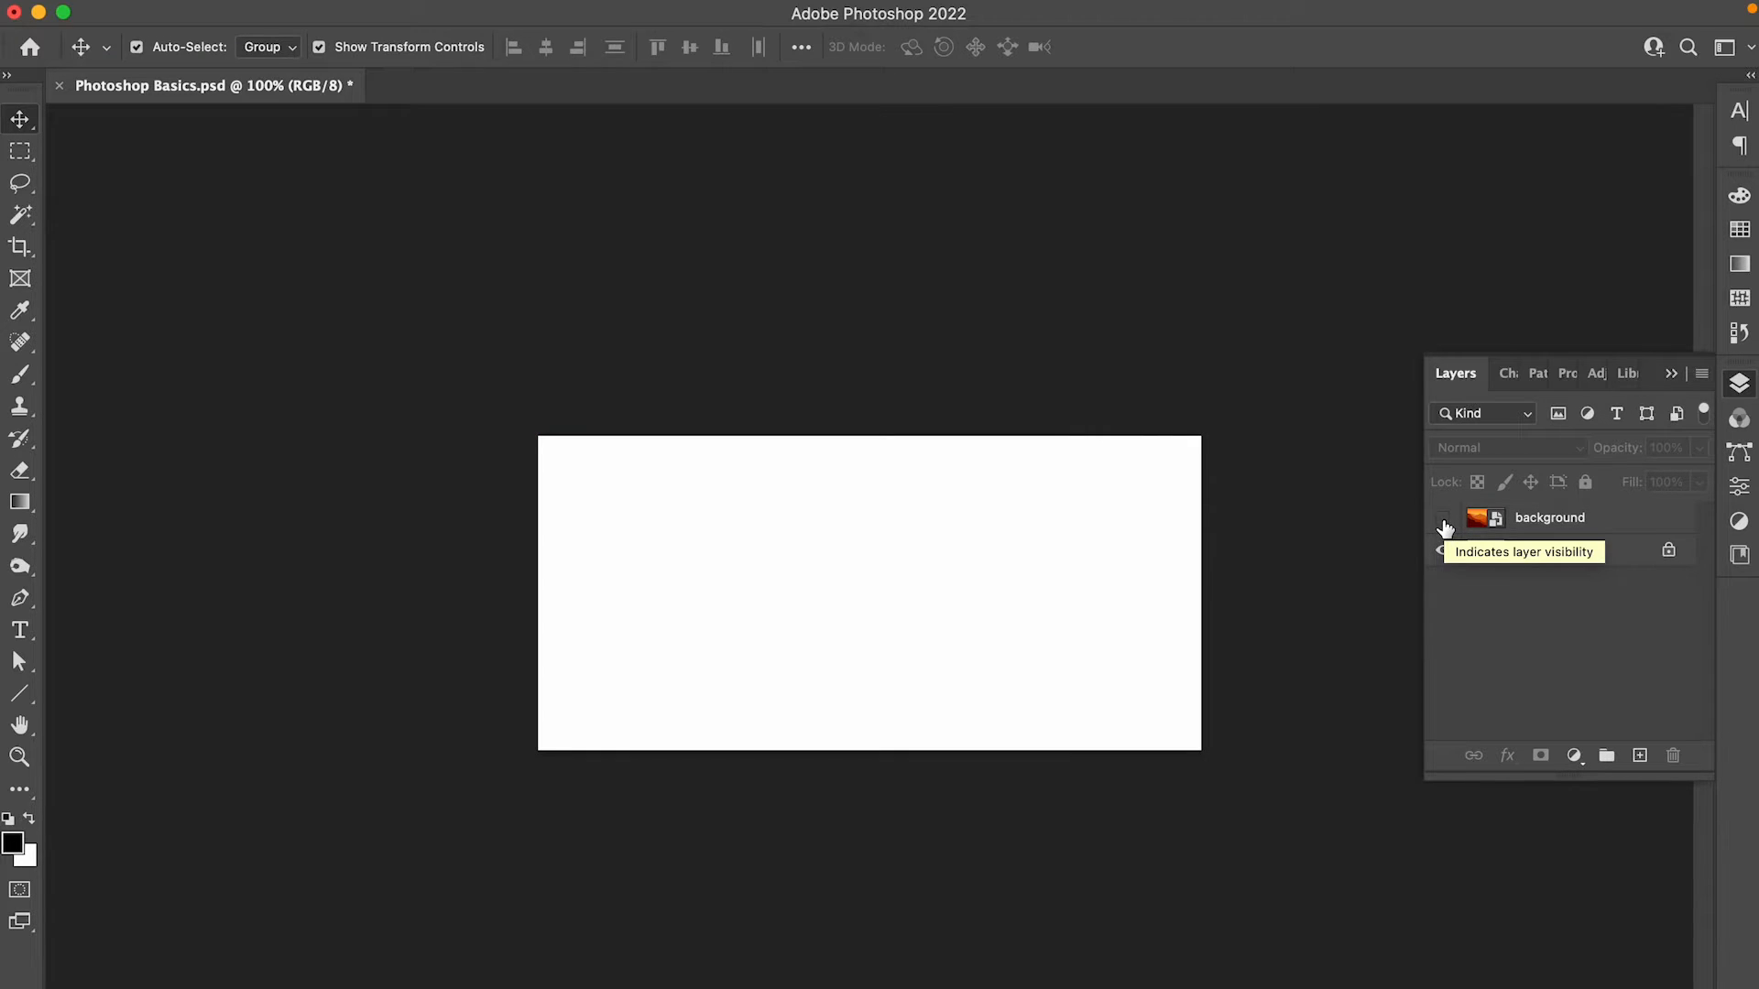
{"action": "left_click", "coordinate": [1445, 520]}
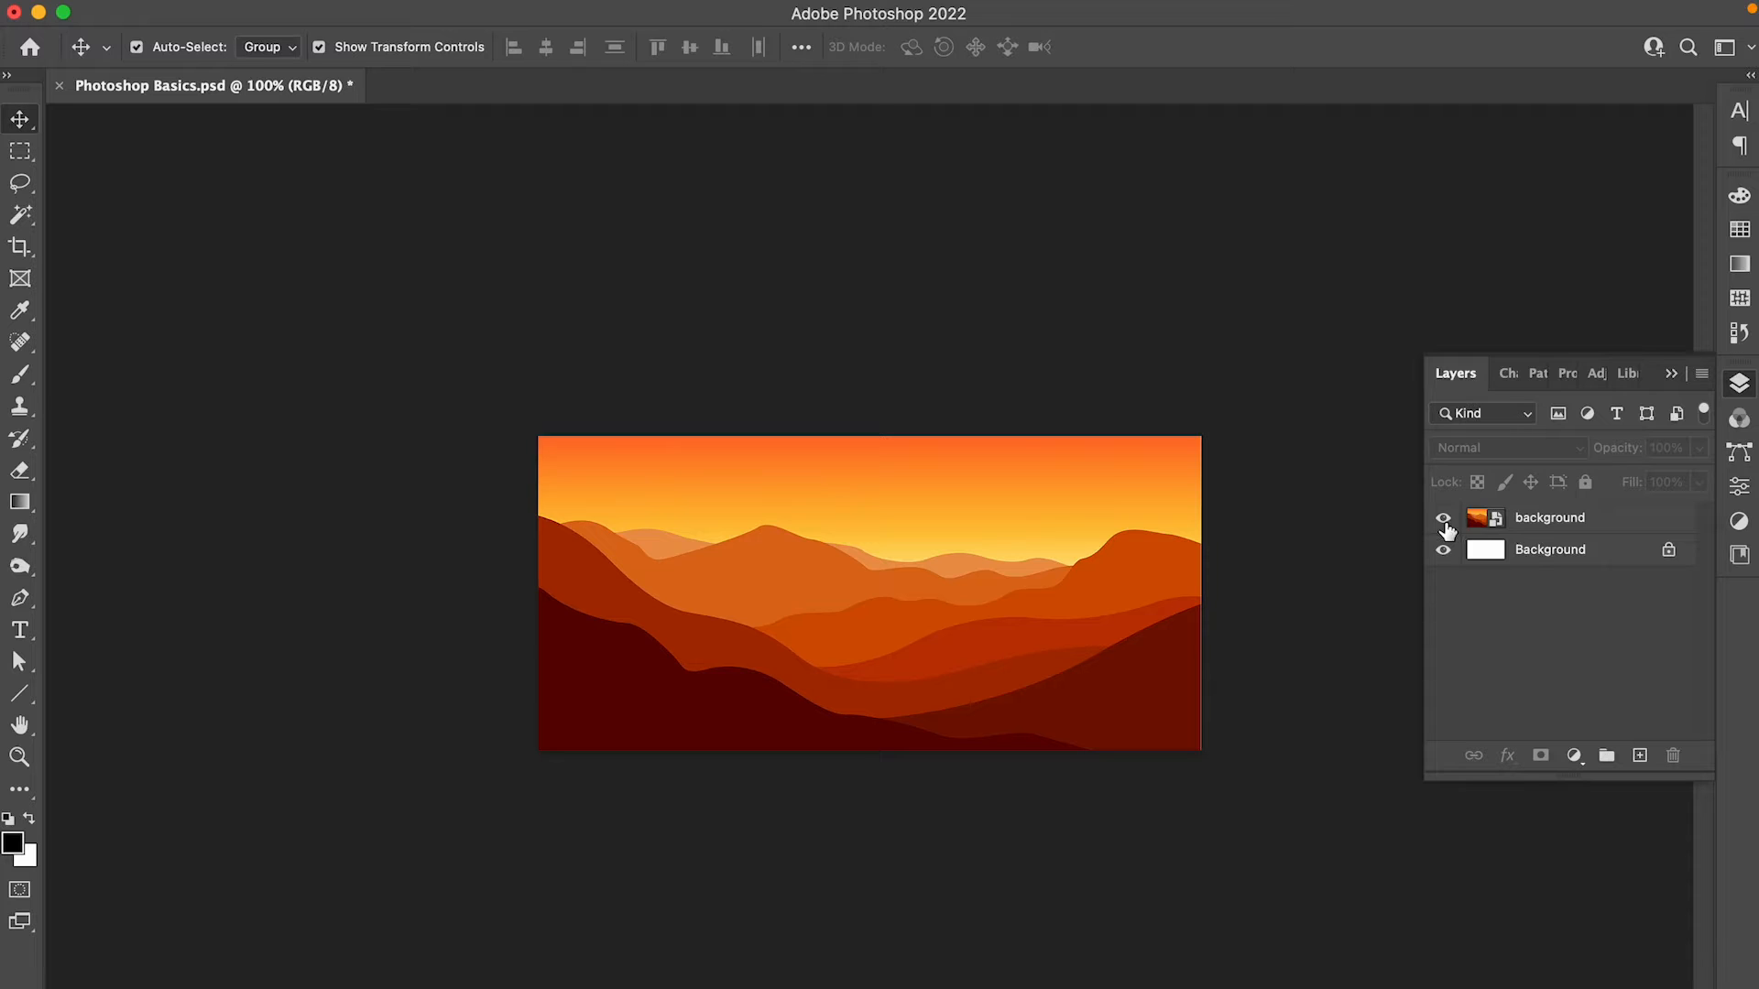
{"action": "left_click", "coordinate": [1444, 521]}
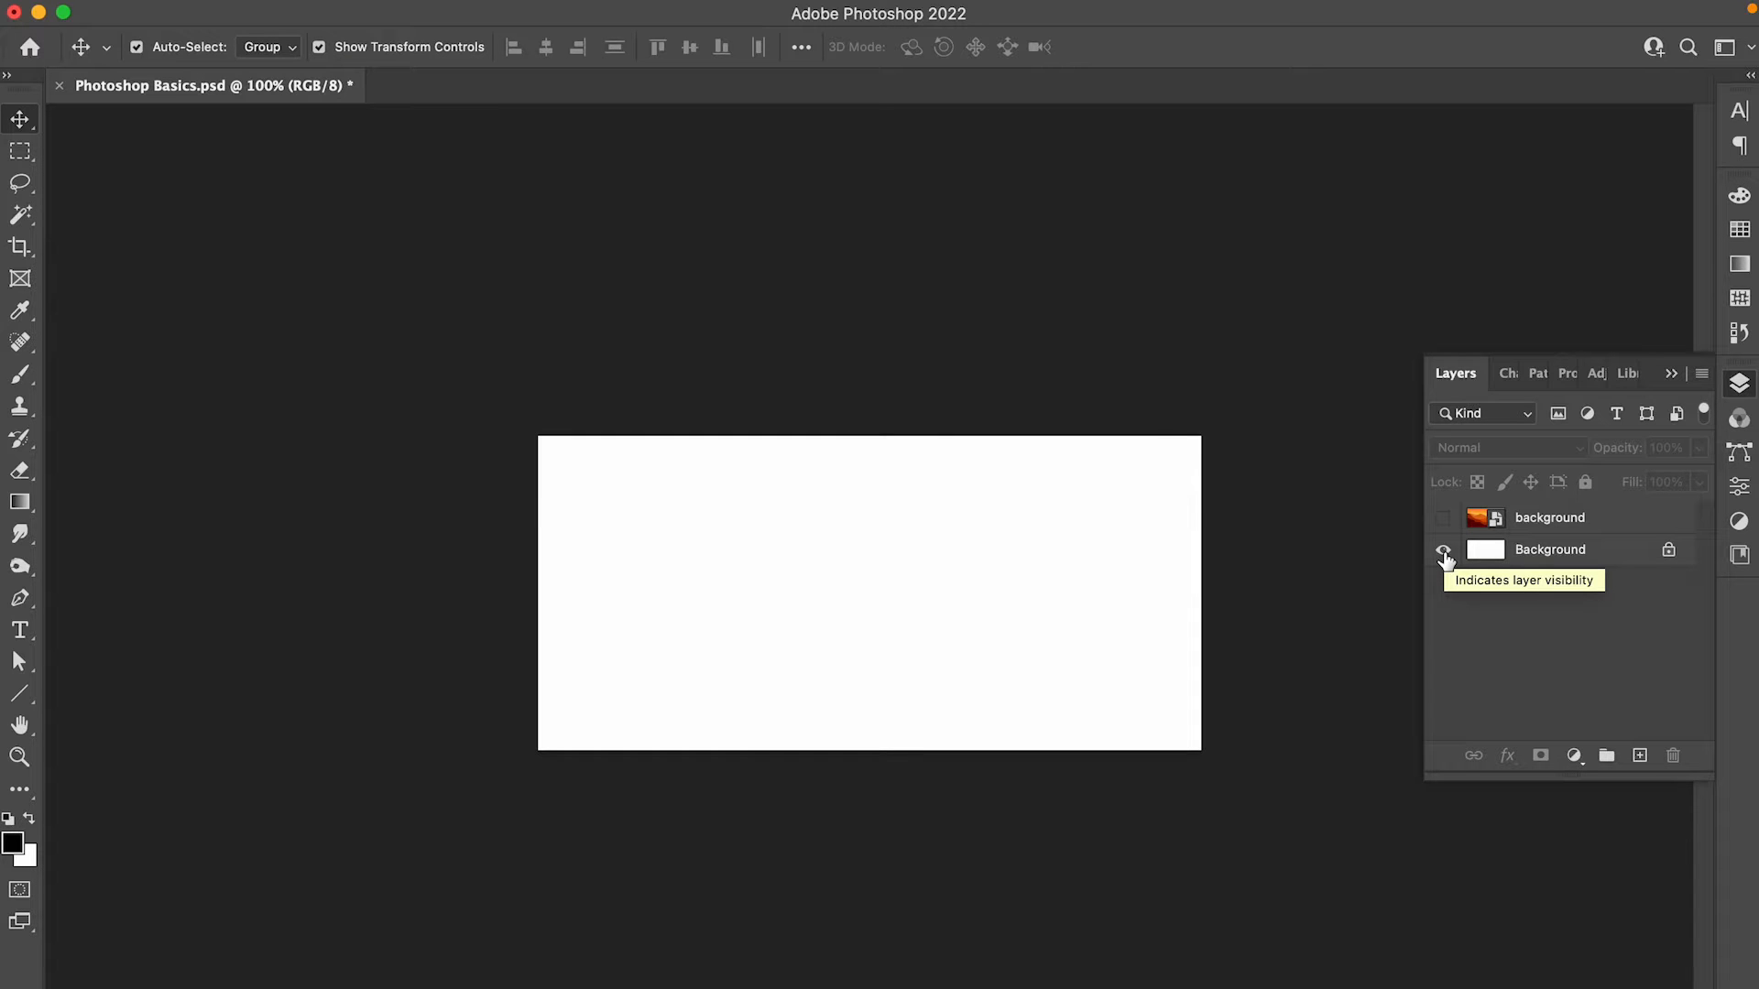
{"action": "left_click", "coordinate": [1444, 551]}
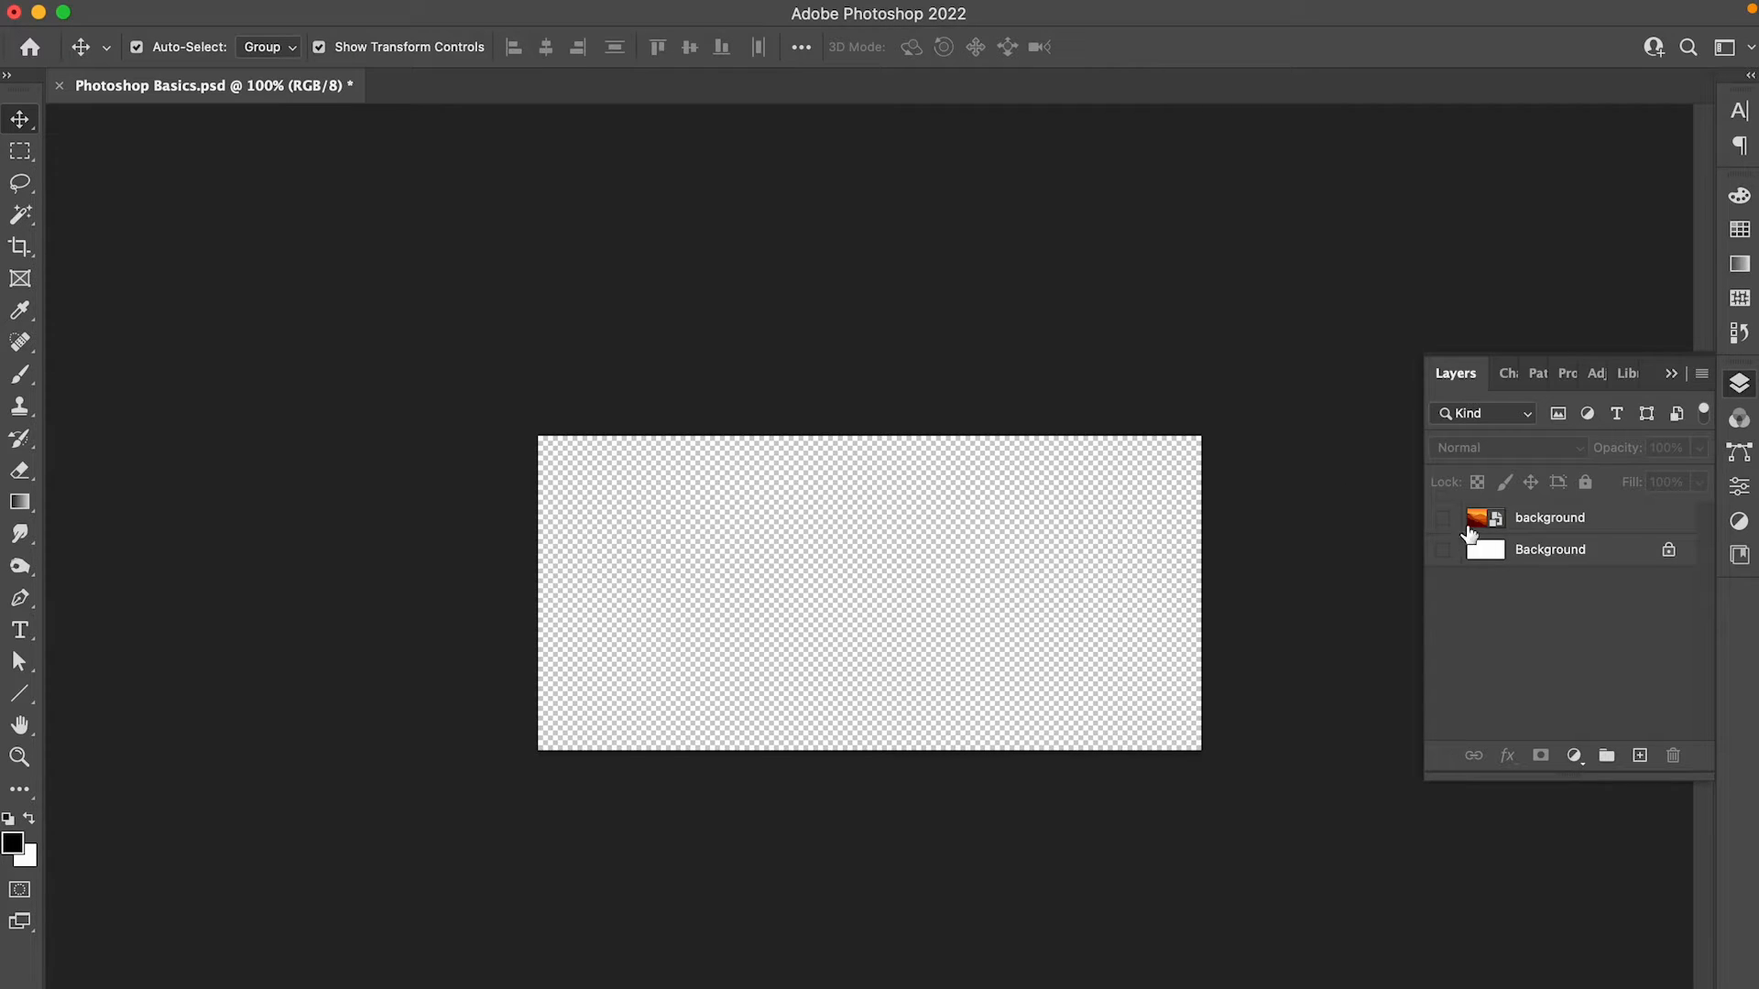
{"action": "left_click", "coordinate": [1444, 551]}
{"action": "left_click", "coordinate": [1444, 518]}
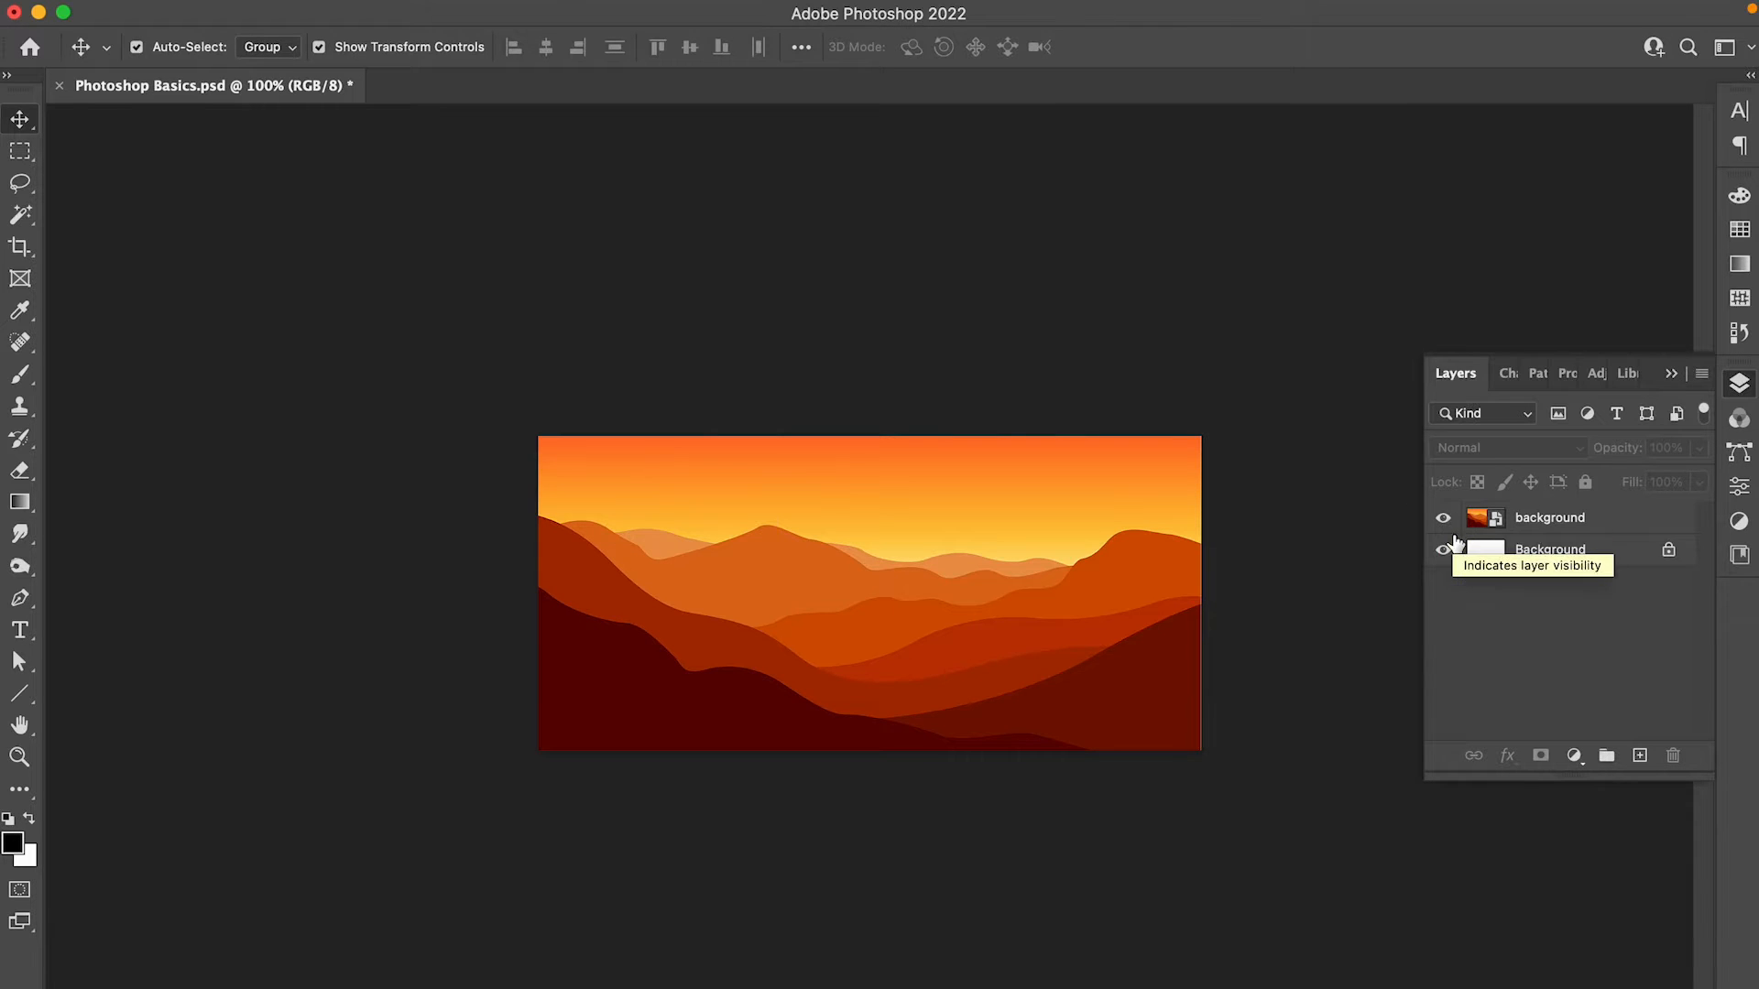
Unlock the white Background layer and move it above the landscape layer in the stack.
{"action": "left_click", "coordinate": [1669, 553]}
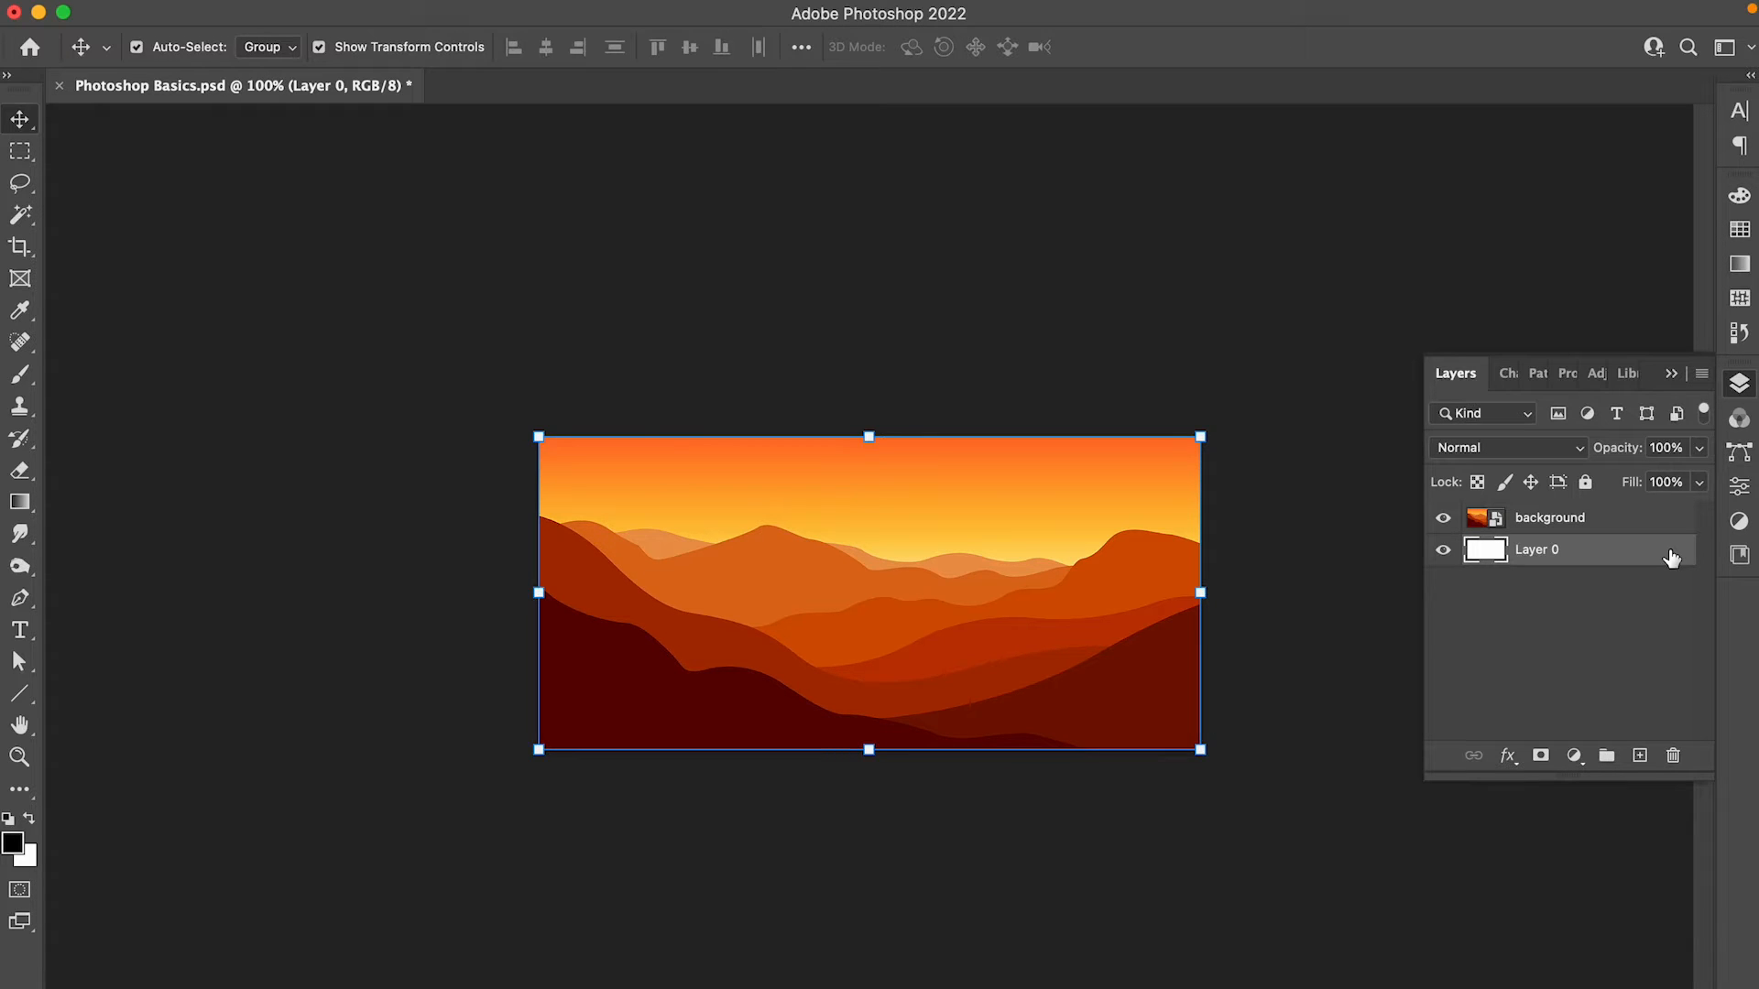
{"action": "left_click_drag", "start_coordinate": [1610, 556], "coordinate": [1606, 514]}
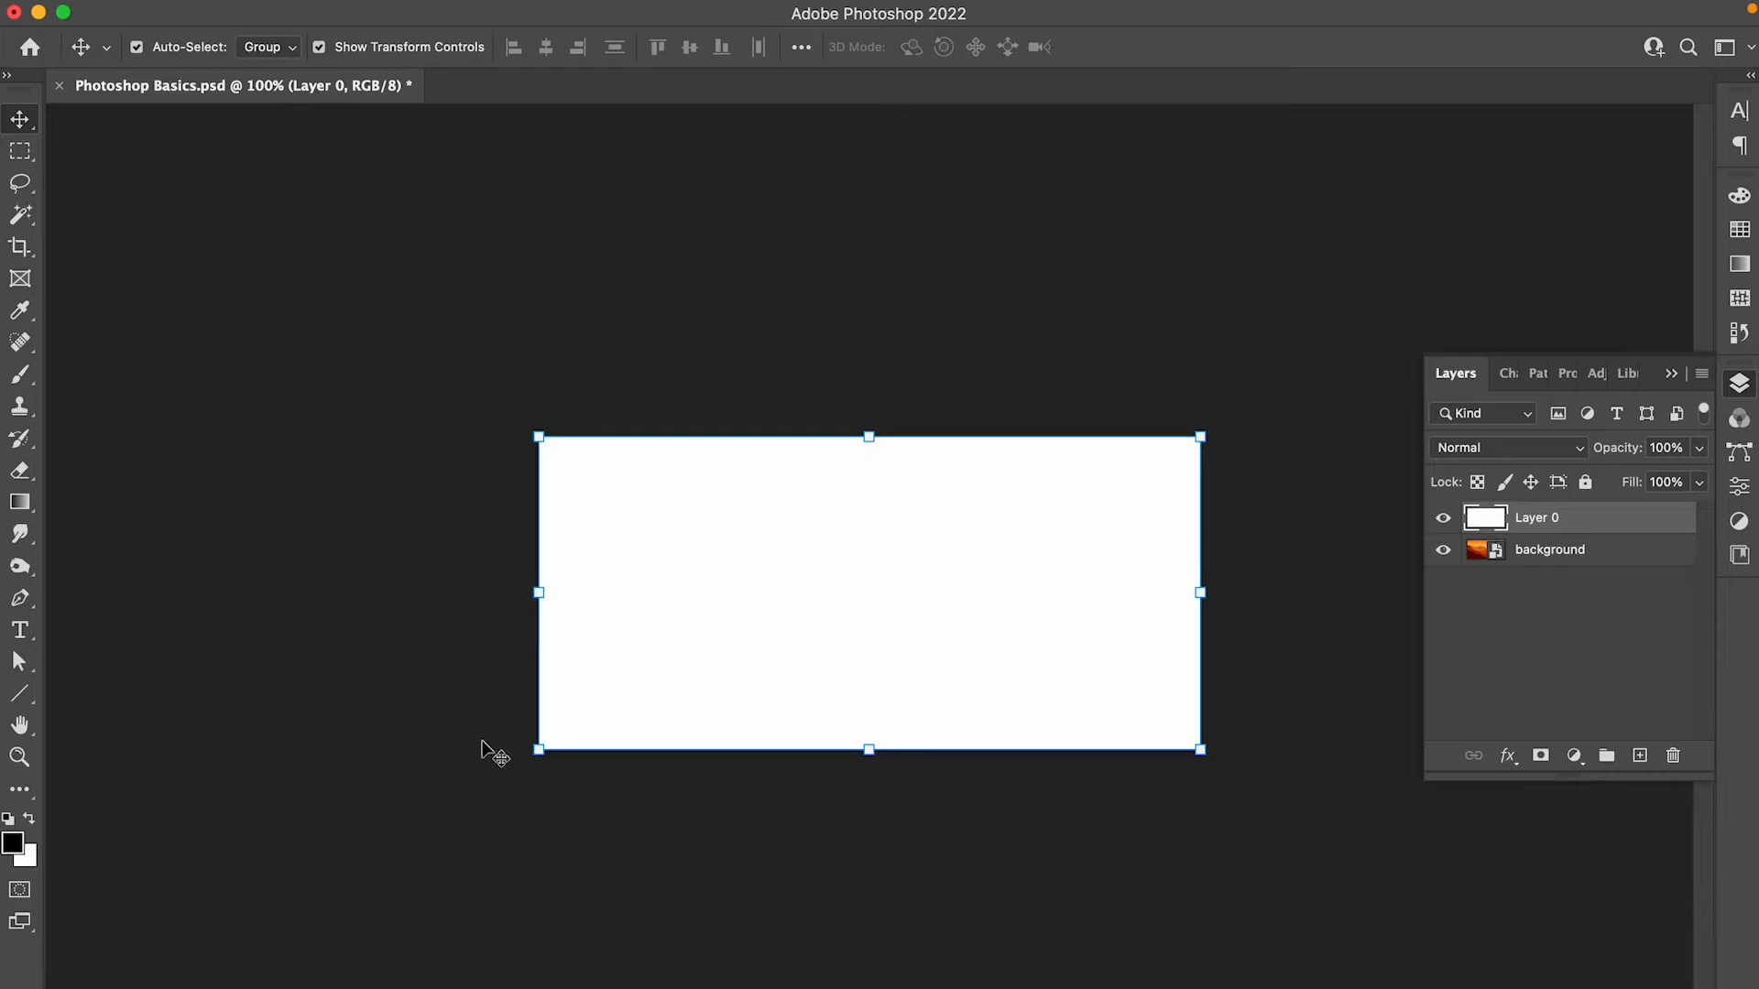
Shift the white layer sideways to uncover part of the landscape and move it back over the canvas.
{"action": "left_click", "coordinate": [759, 624]}
{"action": "left_click_drag", "start_coordinate": [759, 624], "coordinate": [841, 624]}
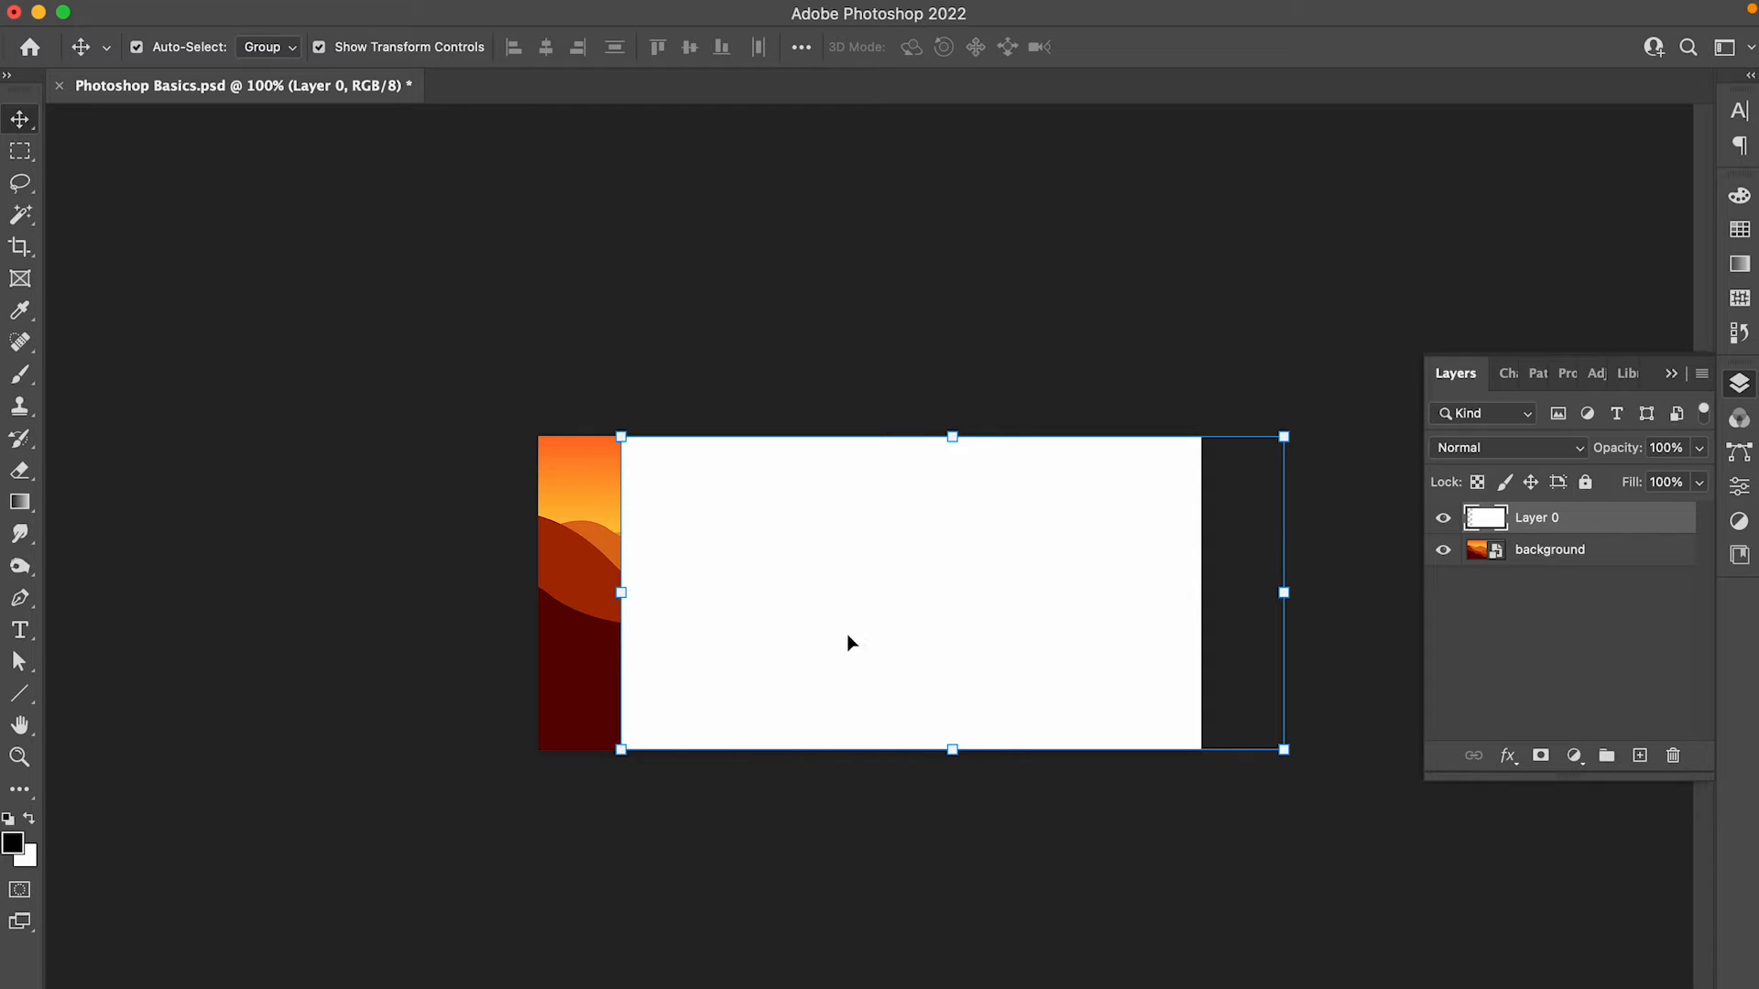
{"action": "left_click_drag", "start_coordinate": [1032, 597], "coordinate": [953, 605]}
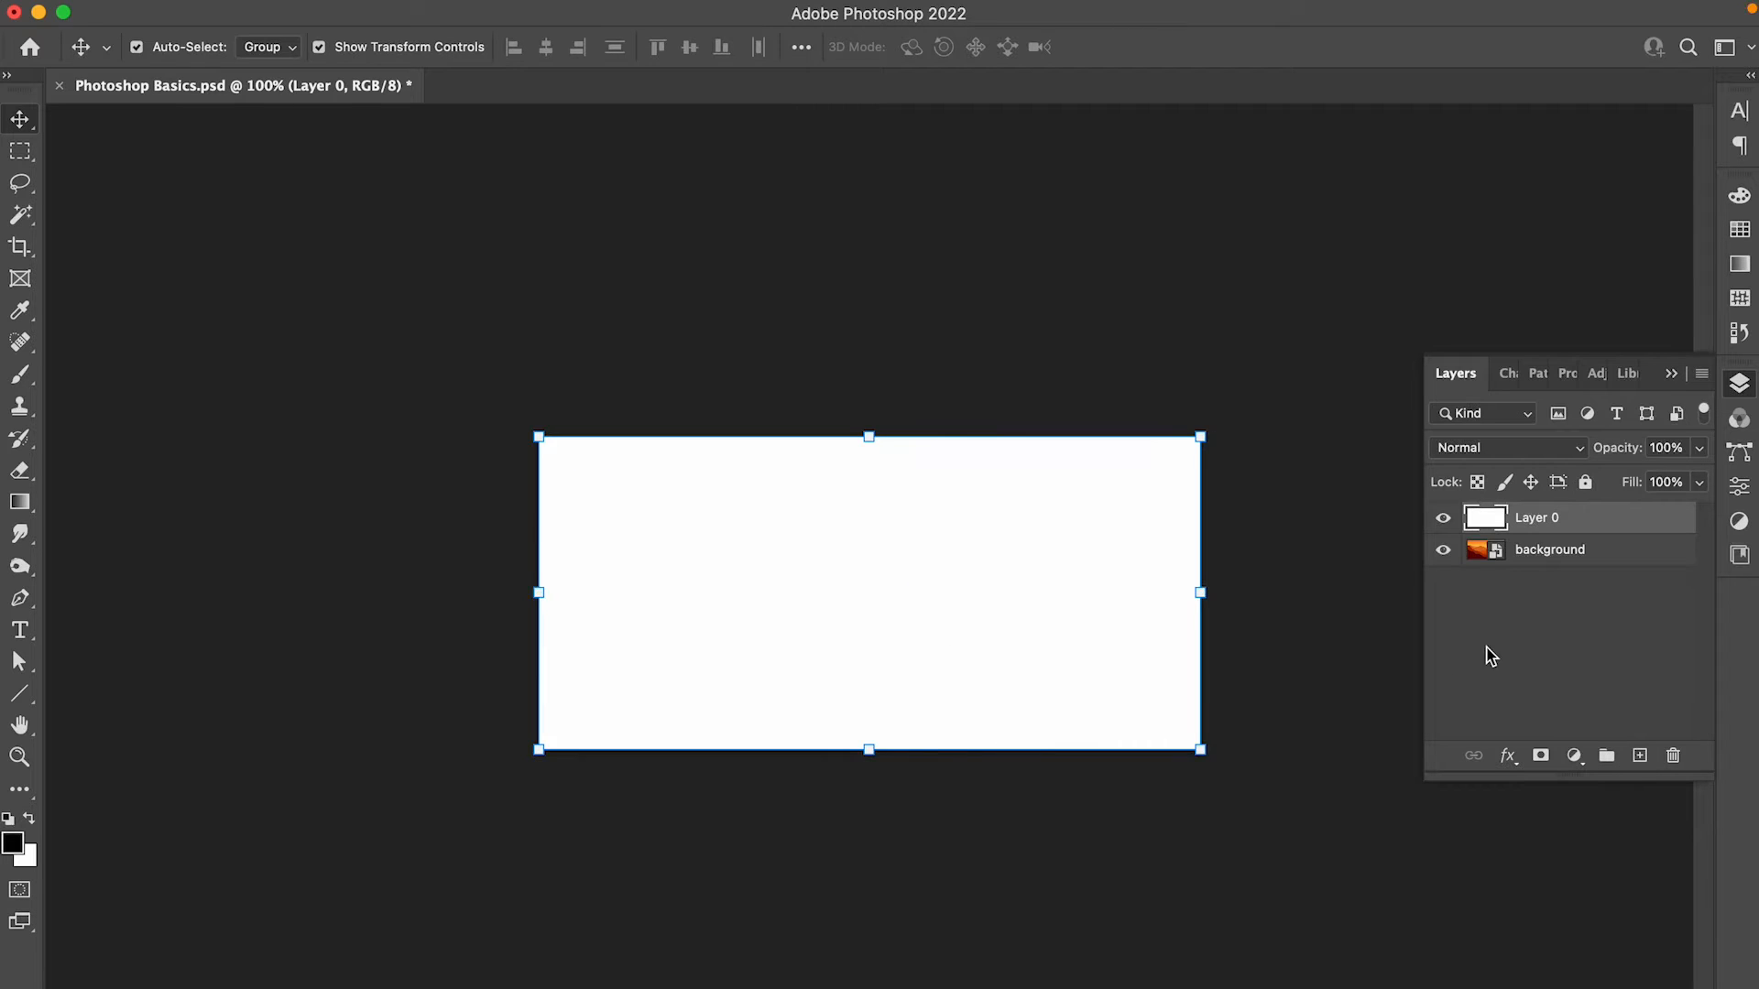
Reorder the white Layer 0 to sit below the landscape layer.
{"action": "left_click", "coordinate": [1553, 529]}
{"action": "left_click_drag", "start_coordinate": [1553, 529], "coordinate": [1552, 559]}
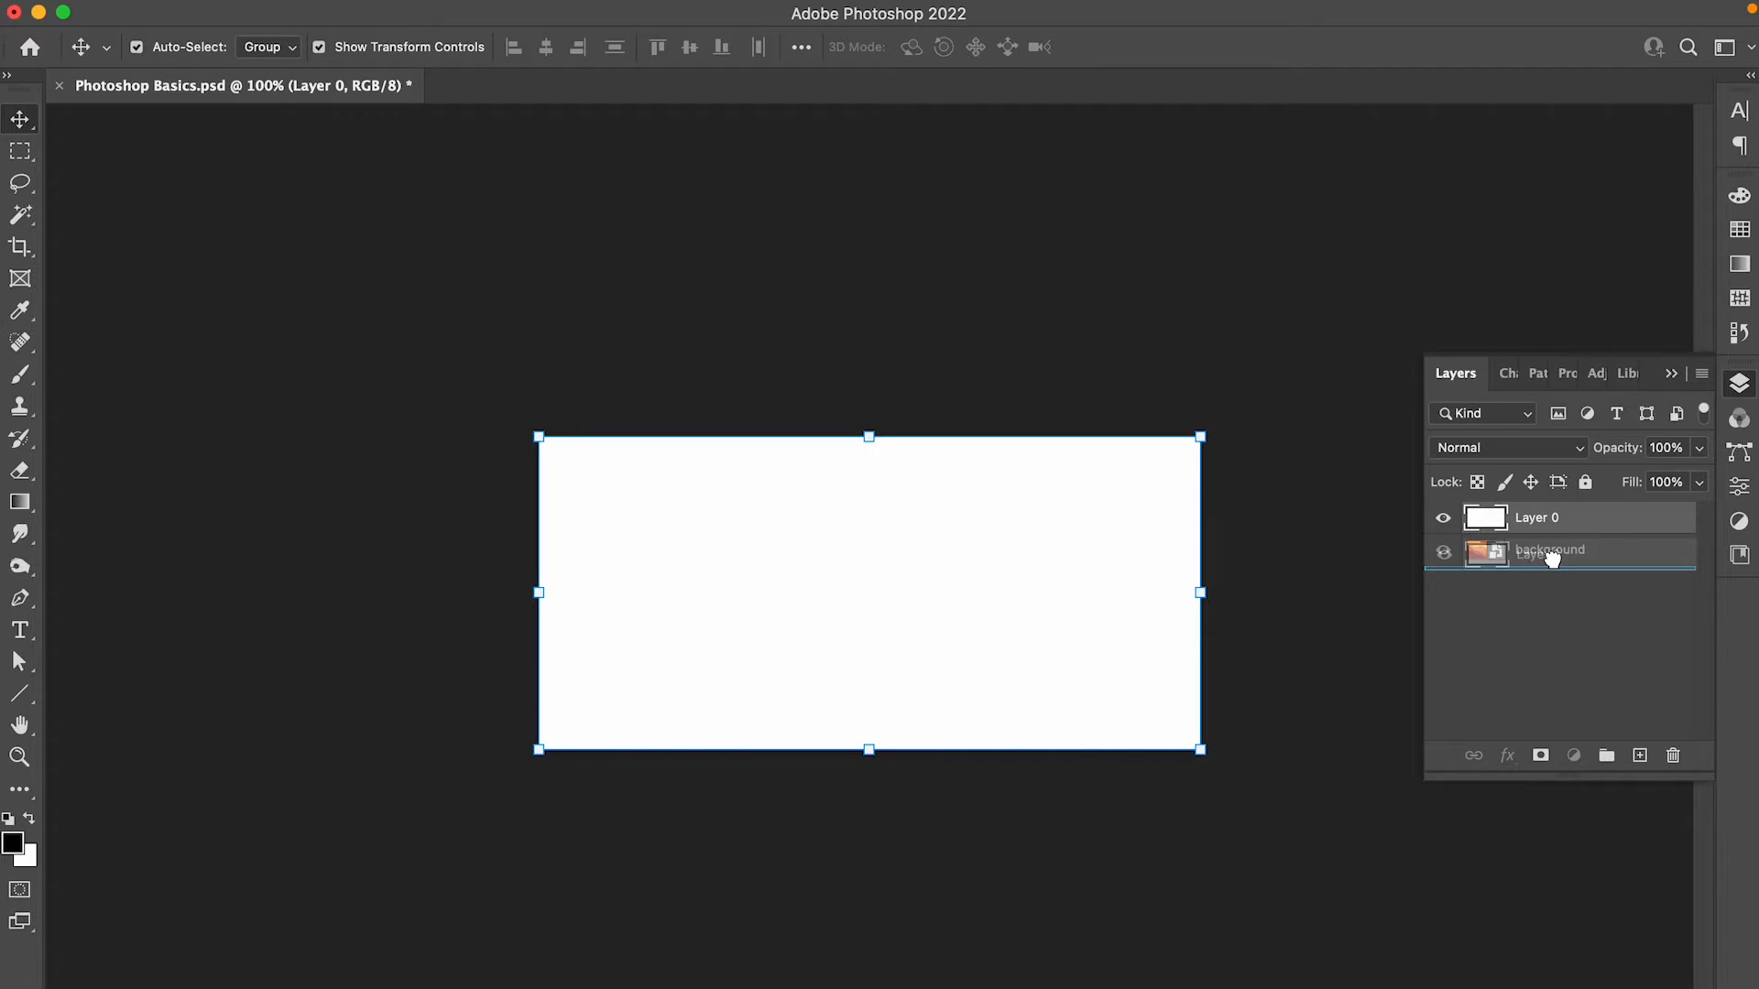
{"action": "left_click_drag", "start_coordinate": [1552, 559], "coordinate": [1553, 562]}
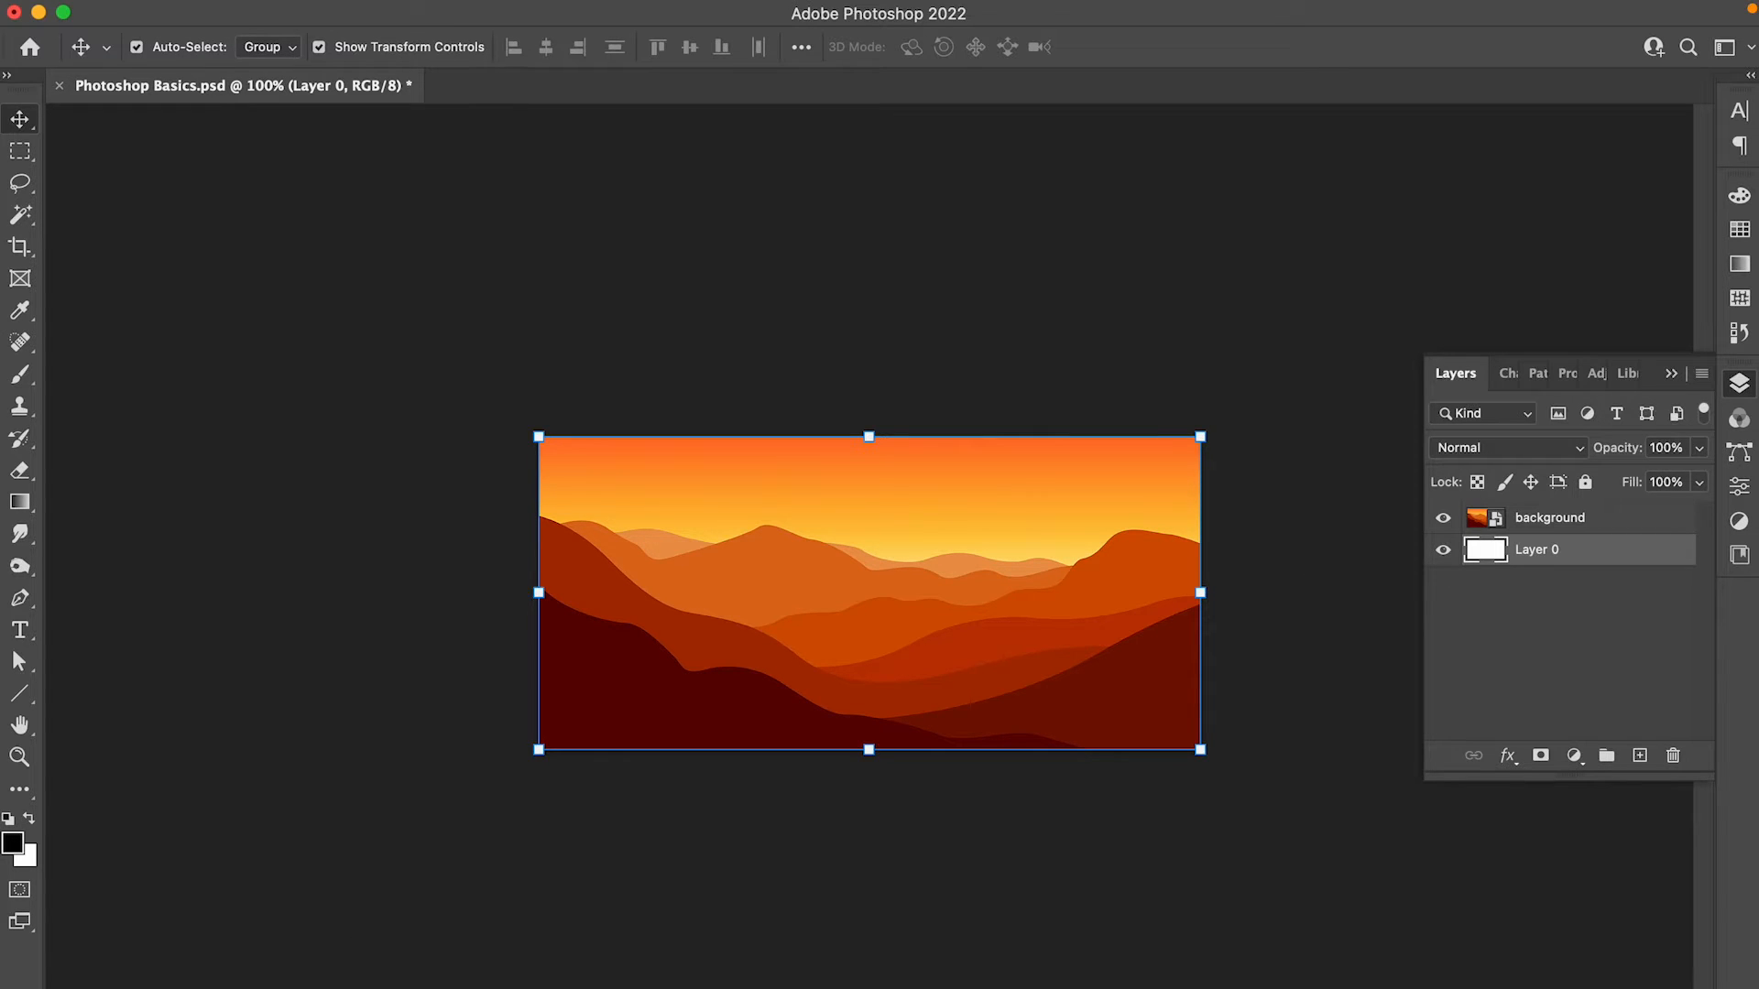
Place facebook.png and instagram.png from the Resources folder in Finder and scale both down to small icons, the Instagram one to about 5.82%.
{"action": "left_click", "coordinate": [173, 987]}
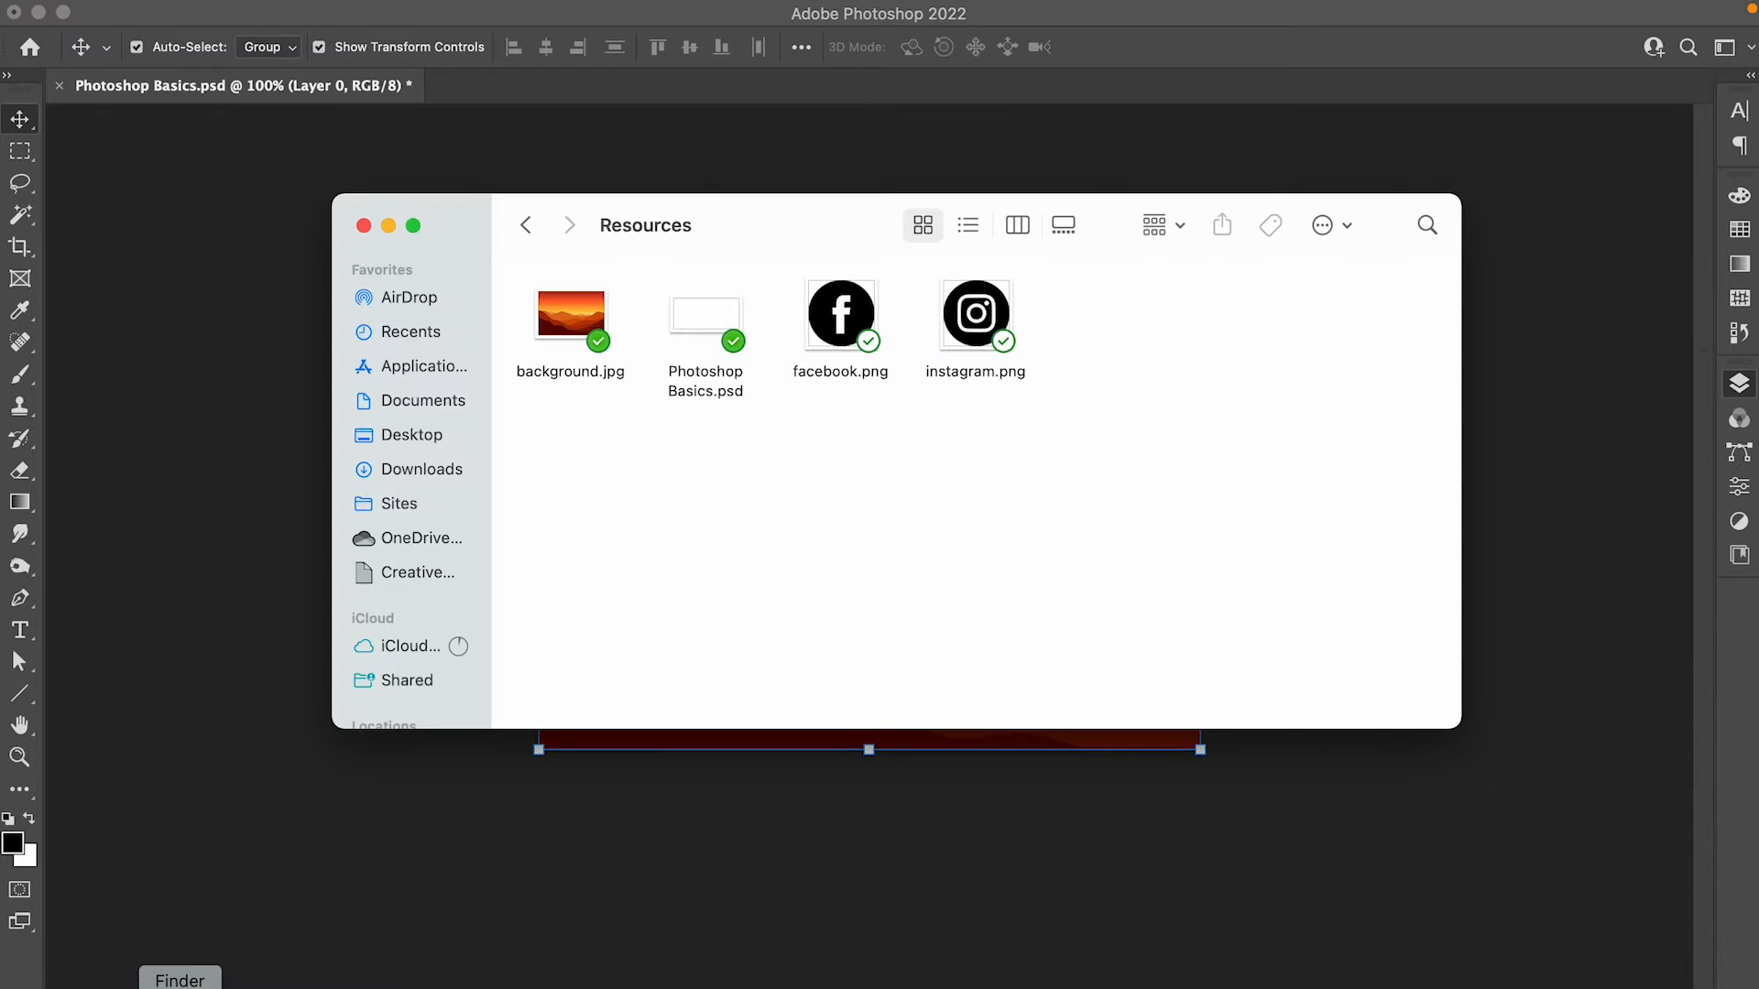
{"action": "left_click_drag", "start_coordinate": [975, 313], "coordinate": [997, 266]}
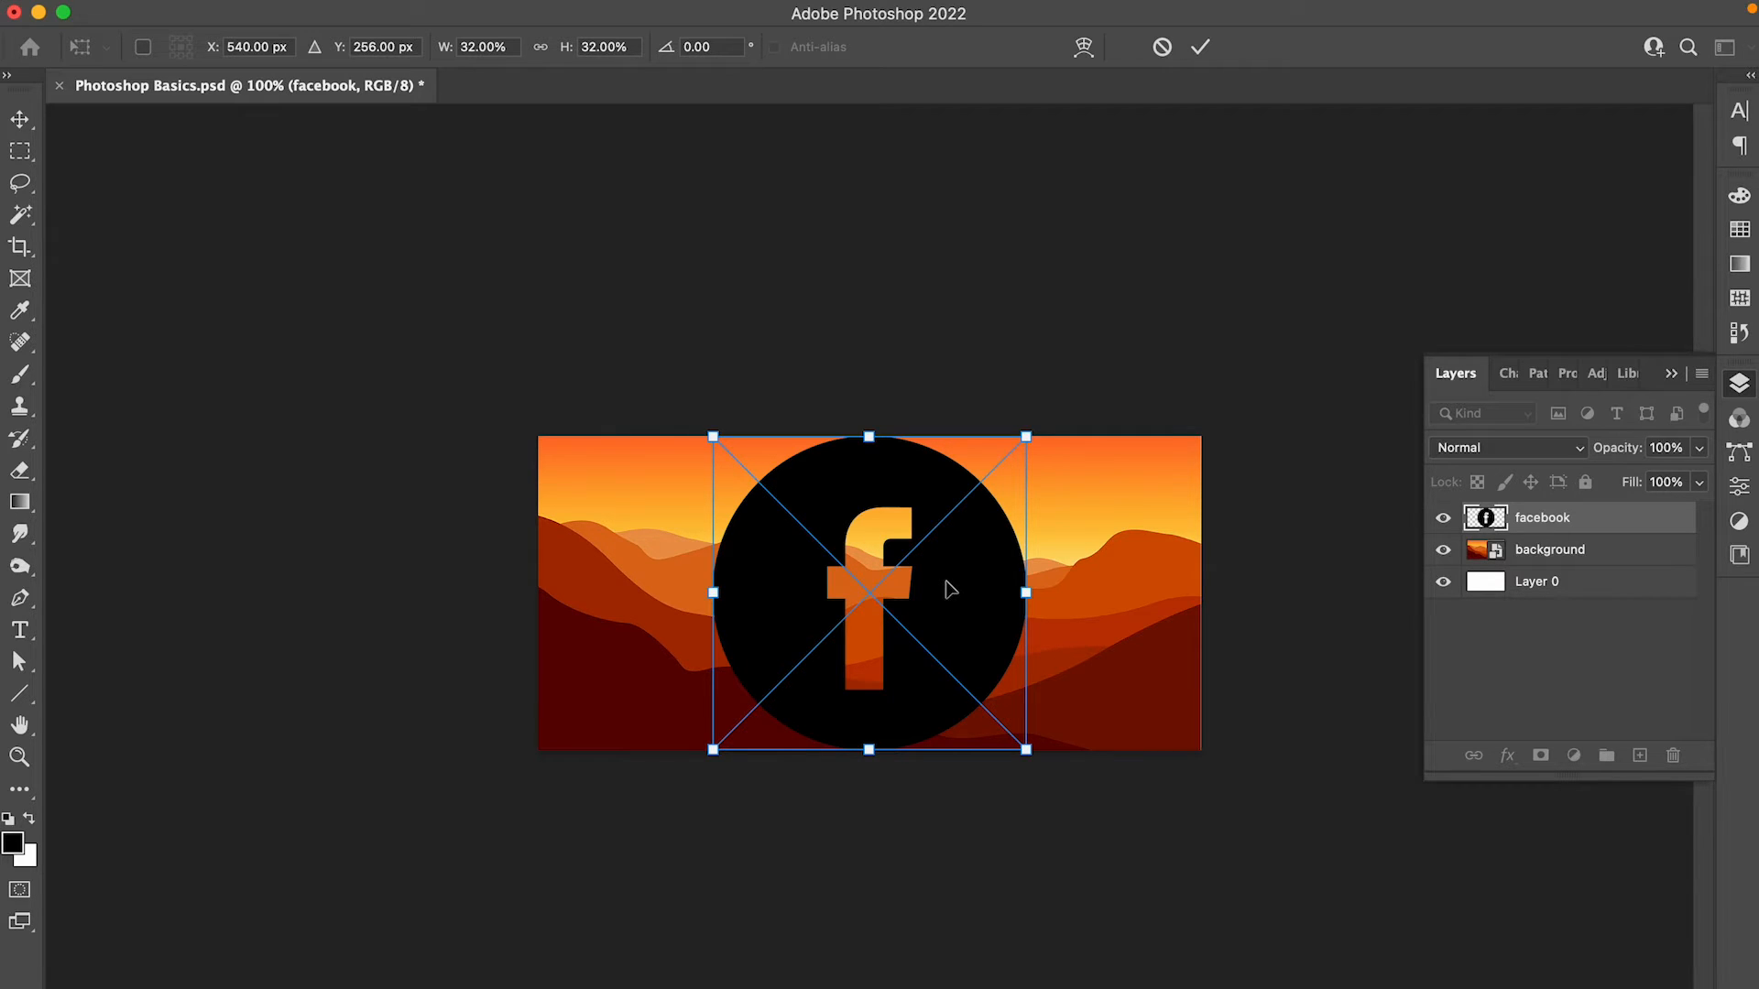
{"action": "left_click", "coordinate": [1026, 750]}
{"action": "left_click_drag", "start_coordinate": [1026, 750], "coordinate": [790, 513]}
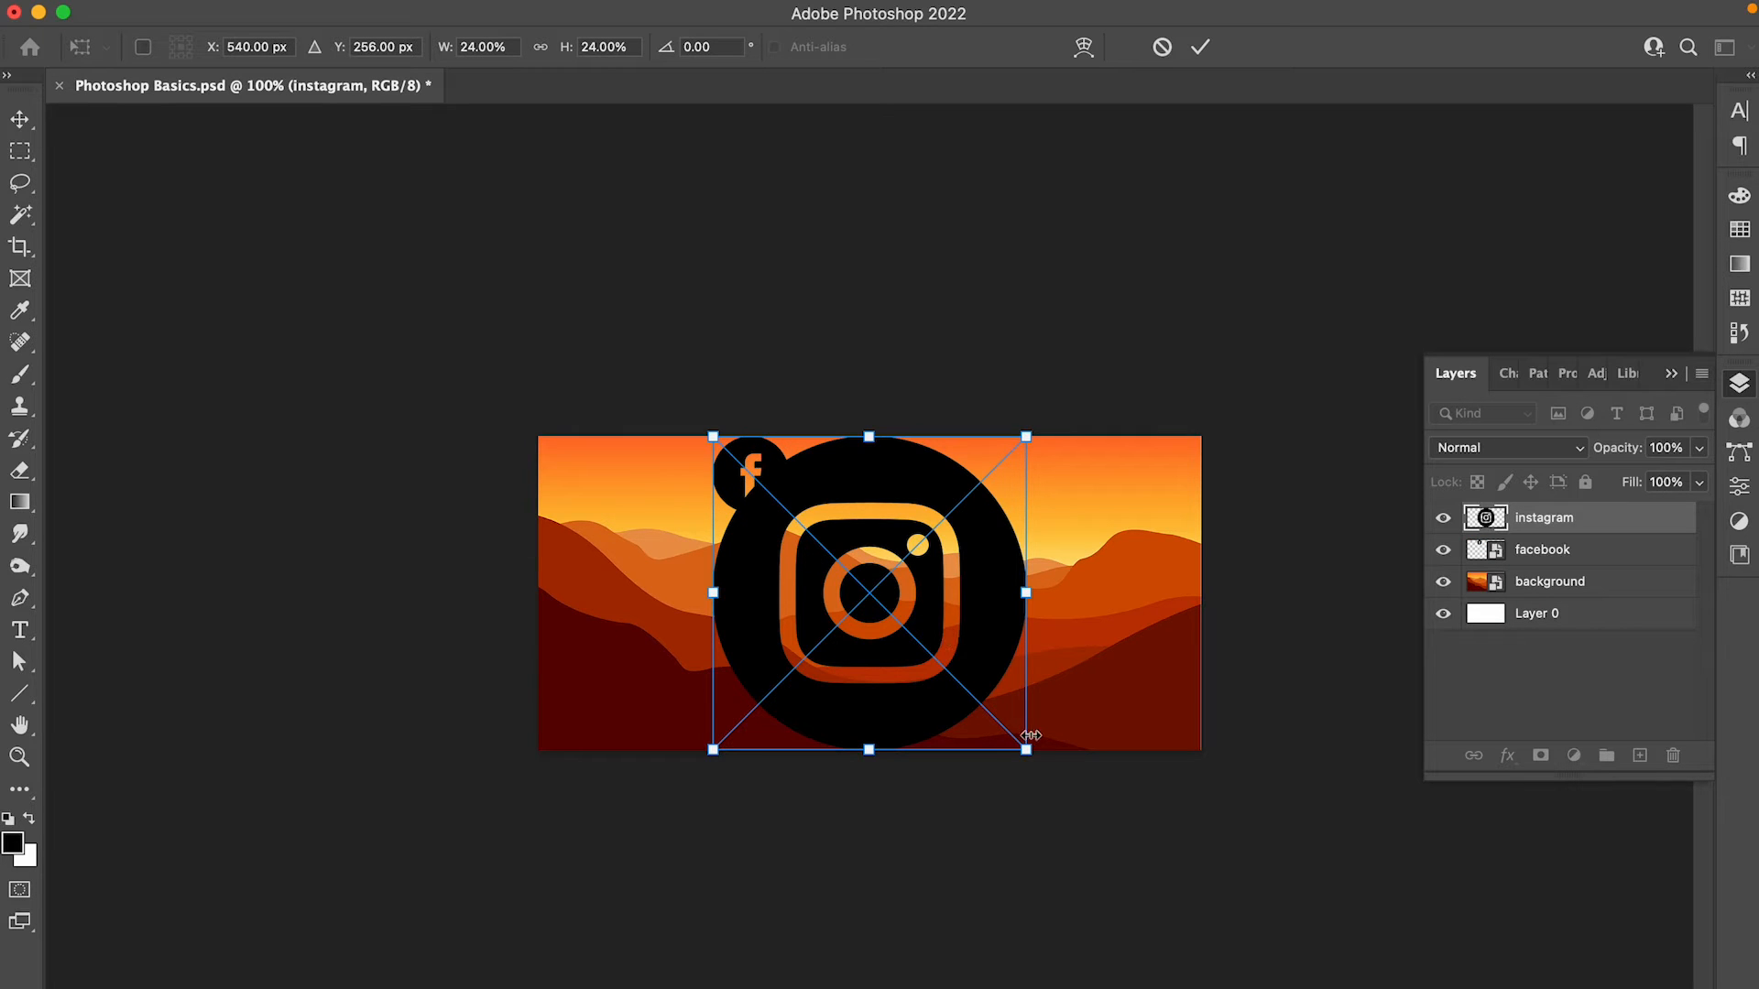
{"action": "left_click_drag", "start_coordinate": [1027, 751], "coordinate": [774, 535]}
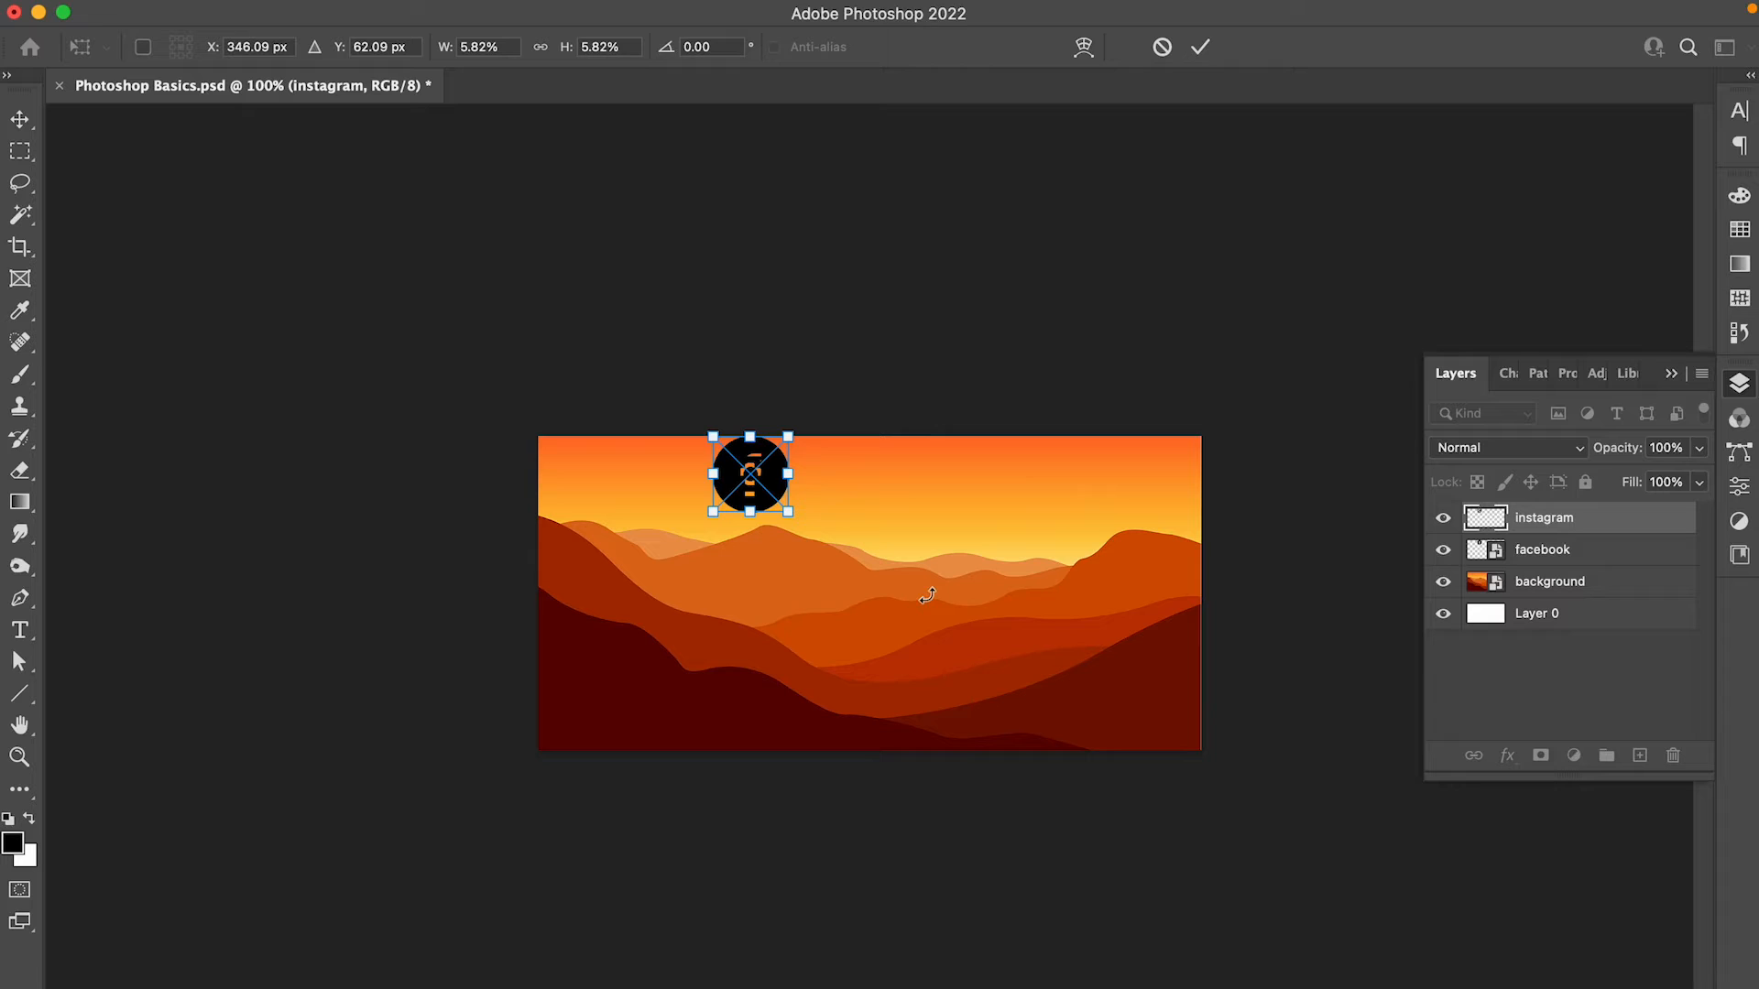
{"action": "key", "text": "Return"}
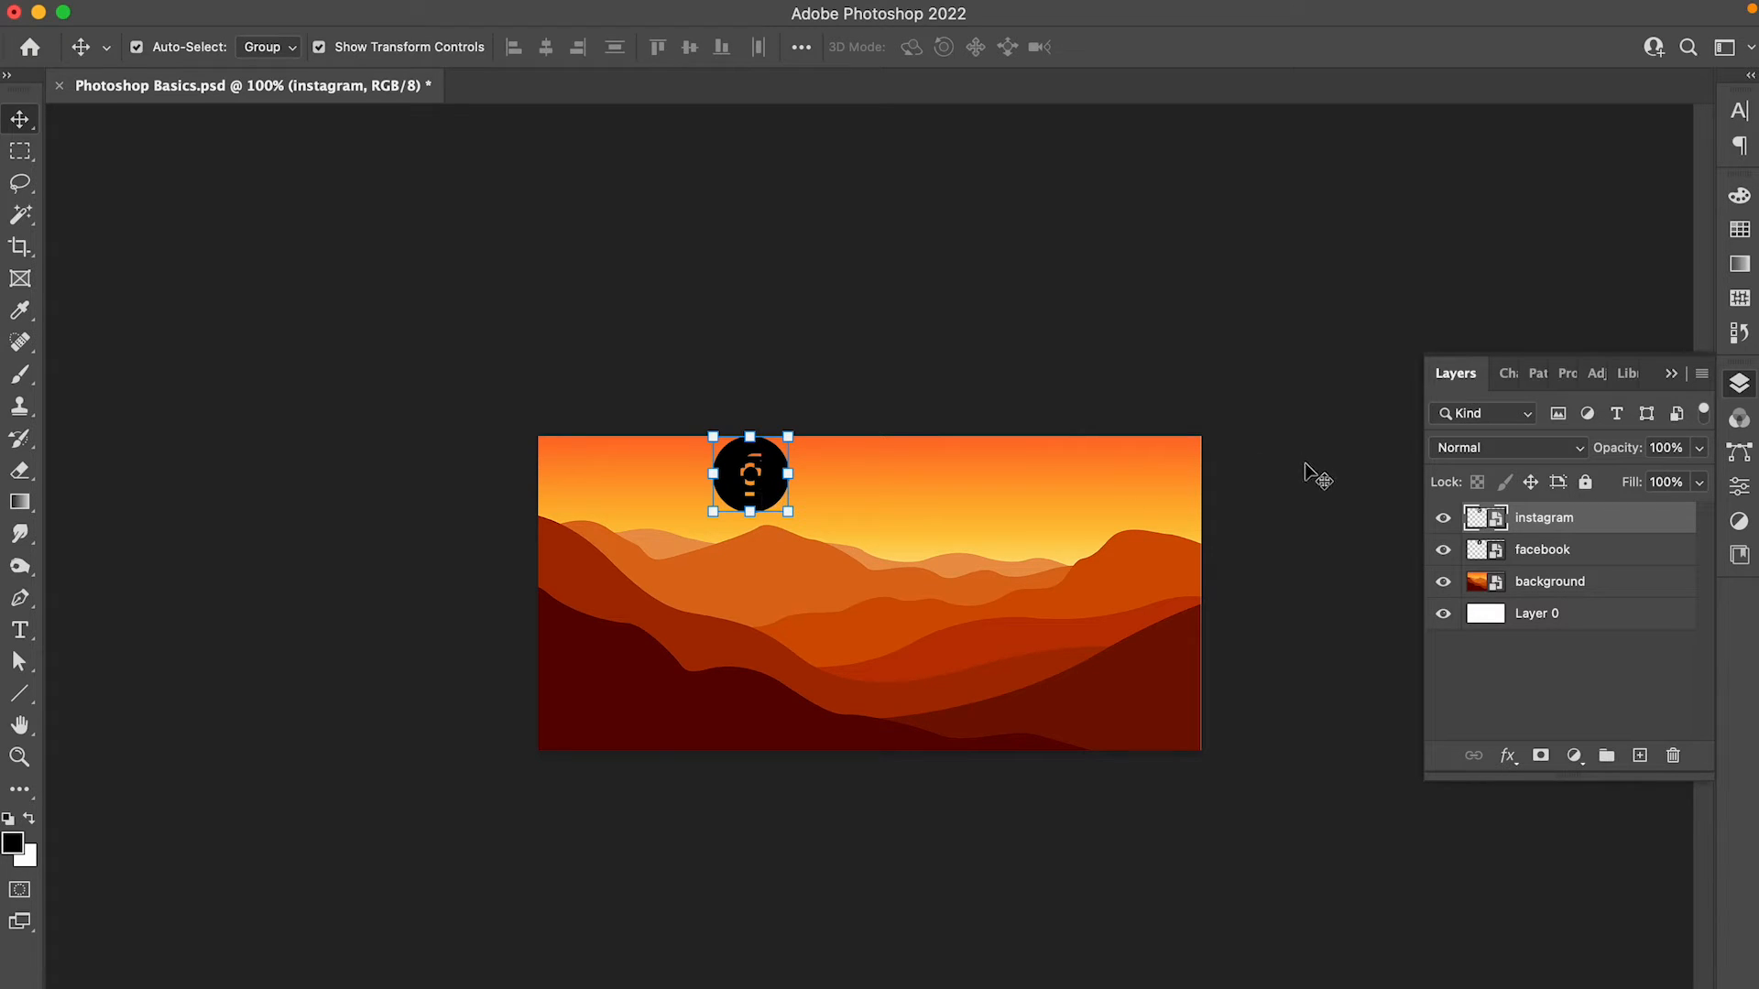
Hide the instagram layer and select the facebook icon on the canvas, trying auto-select on the landscape as well.
{"action": "left_click", "coordinate": [1445, 519]}
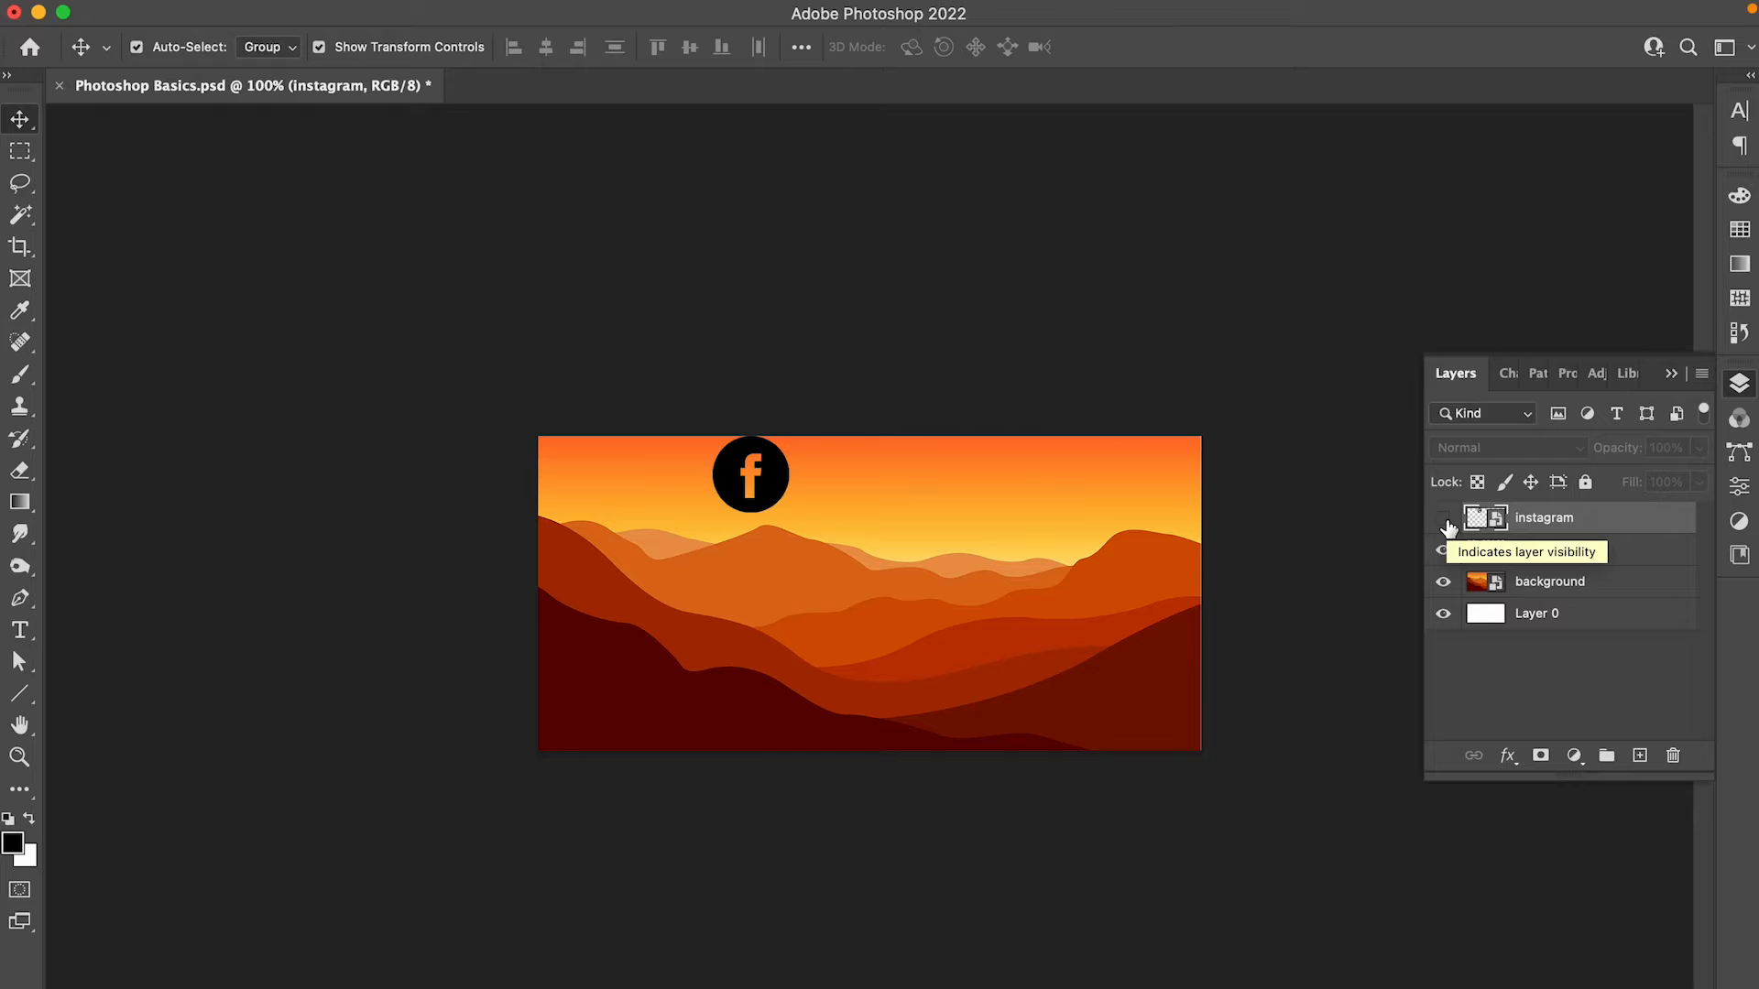
{"action": "mouse_move", "coordinate": [797, 499]}
{"action": "left_mouse_down"}
{"action": "mouse_move", "coordinate": [788, 485]}
{"action": "mouse_move", "coordinate": [775, 659]}
{"action": "mouse_move", "coordinate": [791, 481]}
{"action": "left_mouse_up"}
{"action": "key", "text": "super"}
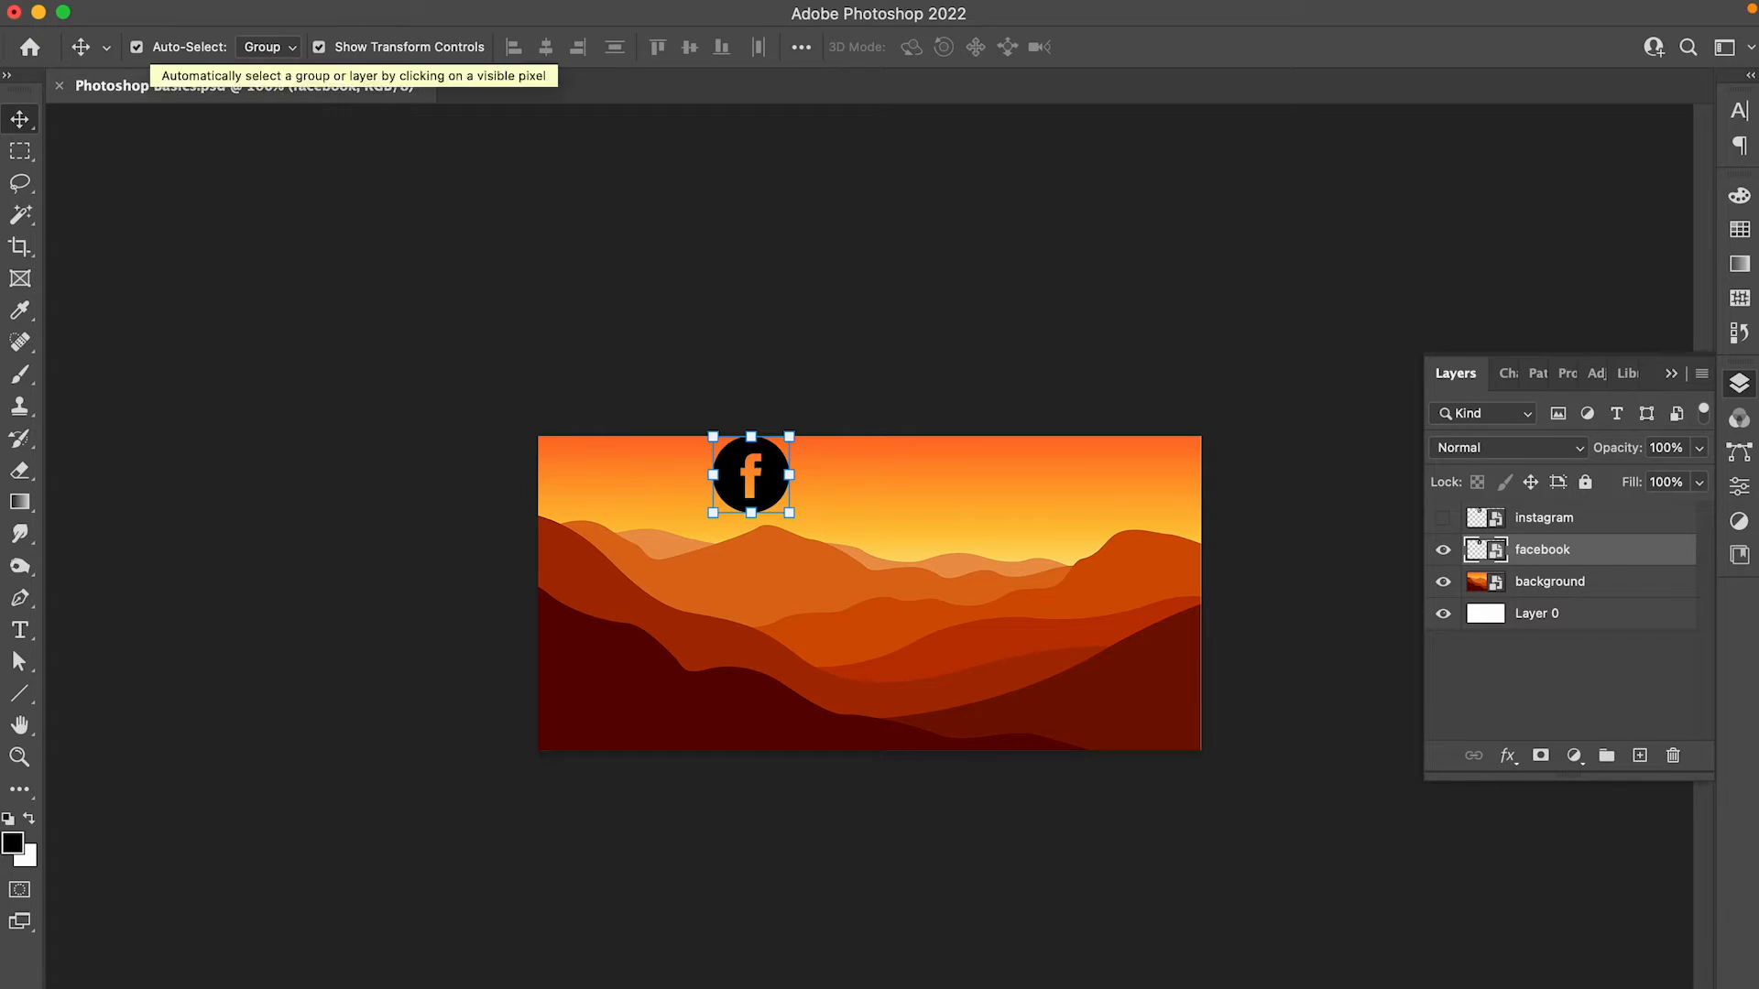
{"action": "left_click", "coordinate": [970, 593]}
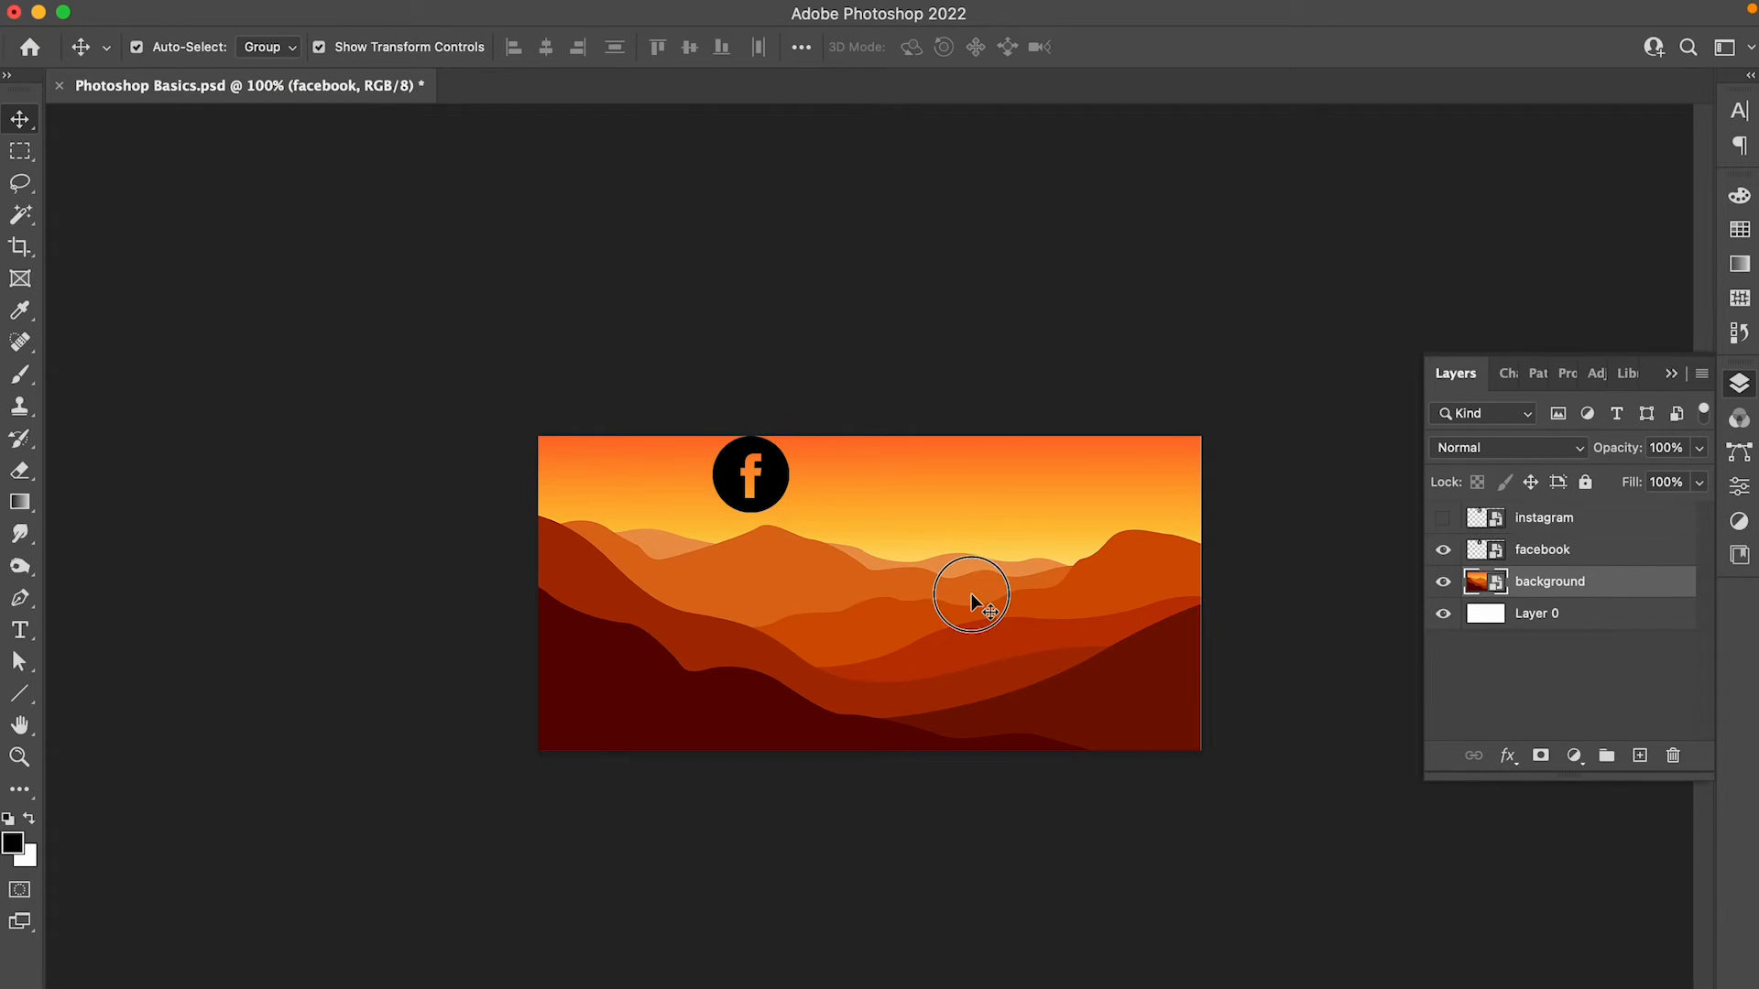
{"action": "left_click", "coordinate": [776, 488]}
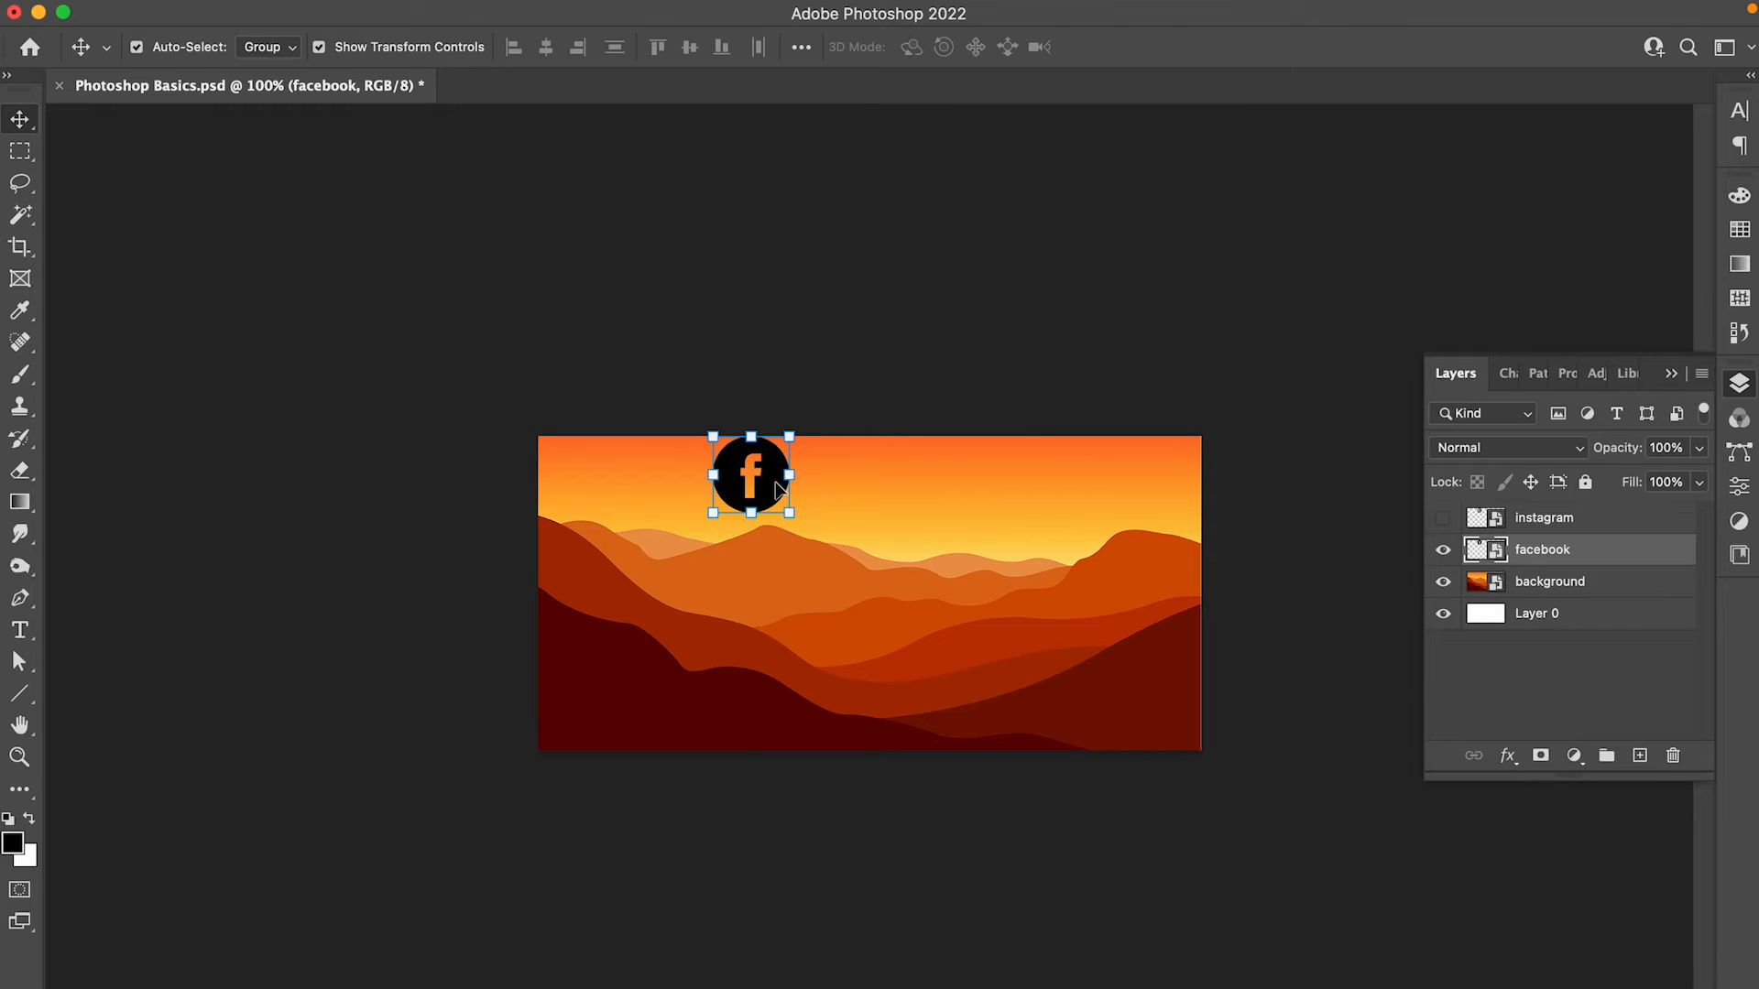
Move the facebook icon down on the canvas and undo the move.
{"action": "left_click_drag", "start_coordinate": [775, 482], "coordinate": [777, 489]}
{"action": "left_click_drag", "start_coordinate": [774, 483], "coordinate": [772, 552]}
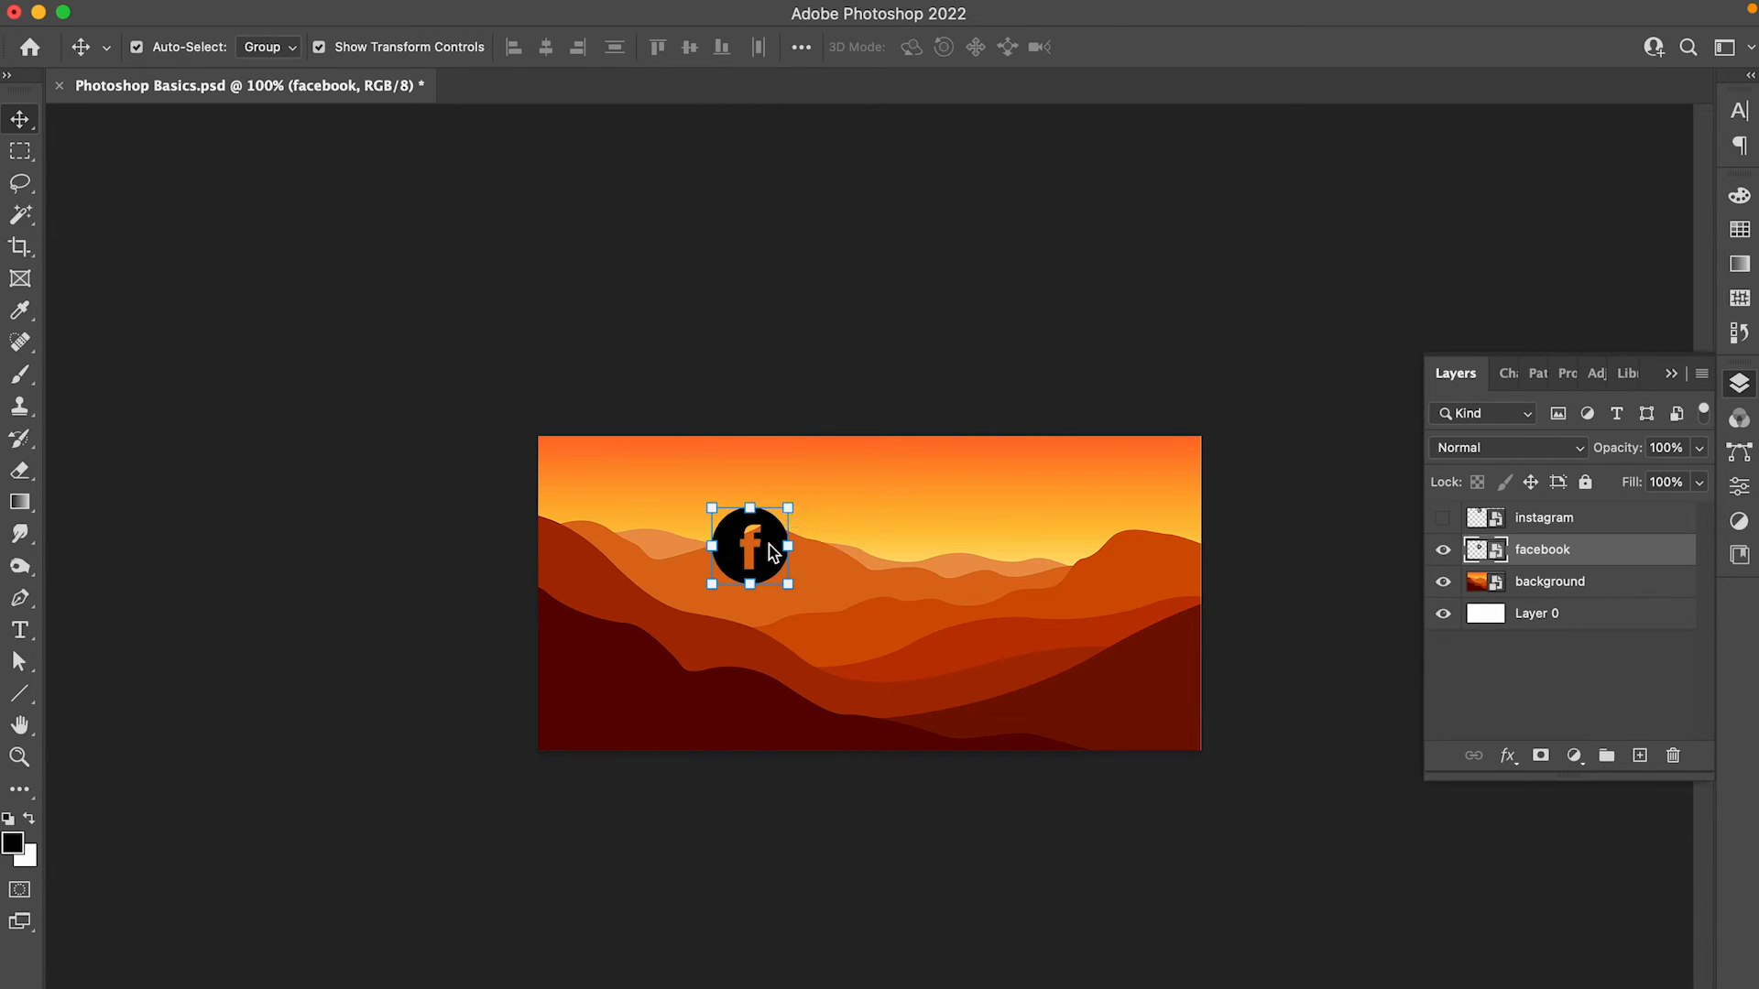
{"action": "key", "text": "ctrl+z"}
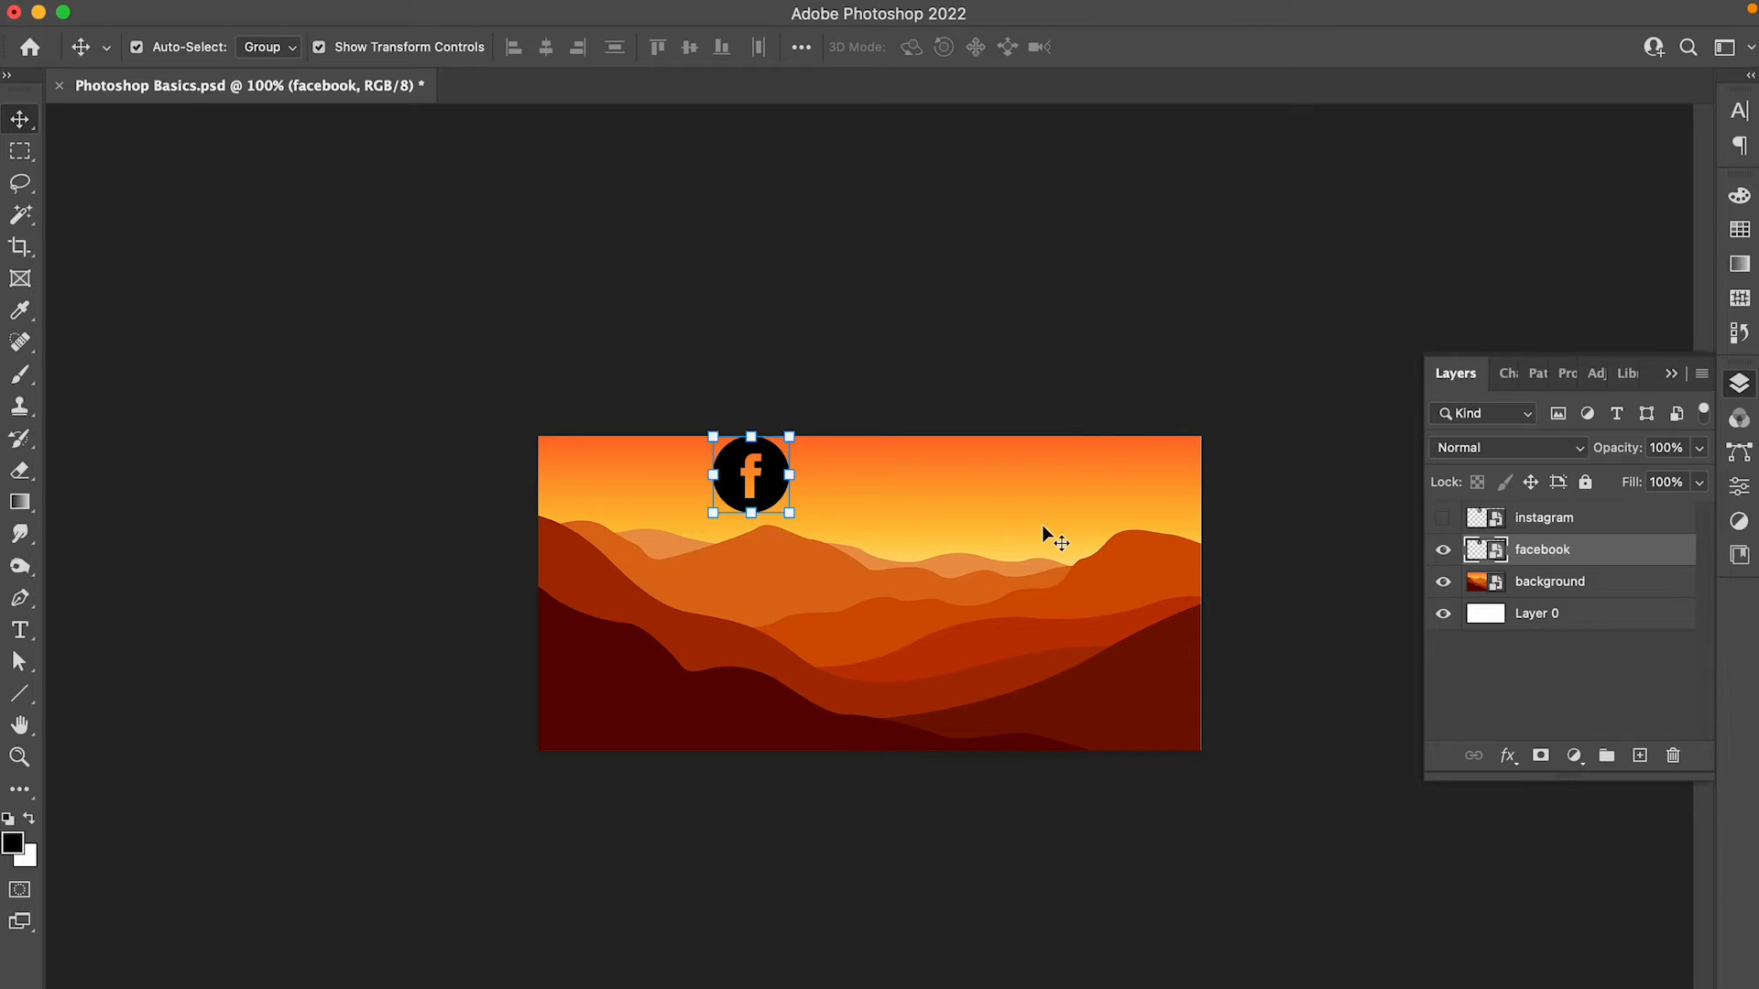
Show the instagram layer, select its icon over the facebook icon on the canvas, and hide the layer again.
{"action": "left_click", "coordinate": [1443, 519]}
{"action": "left_click", "coordinate": [766, 494]}
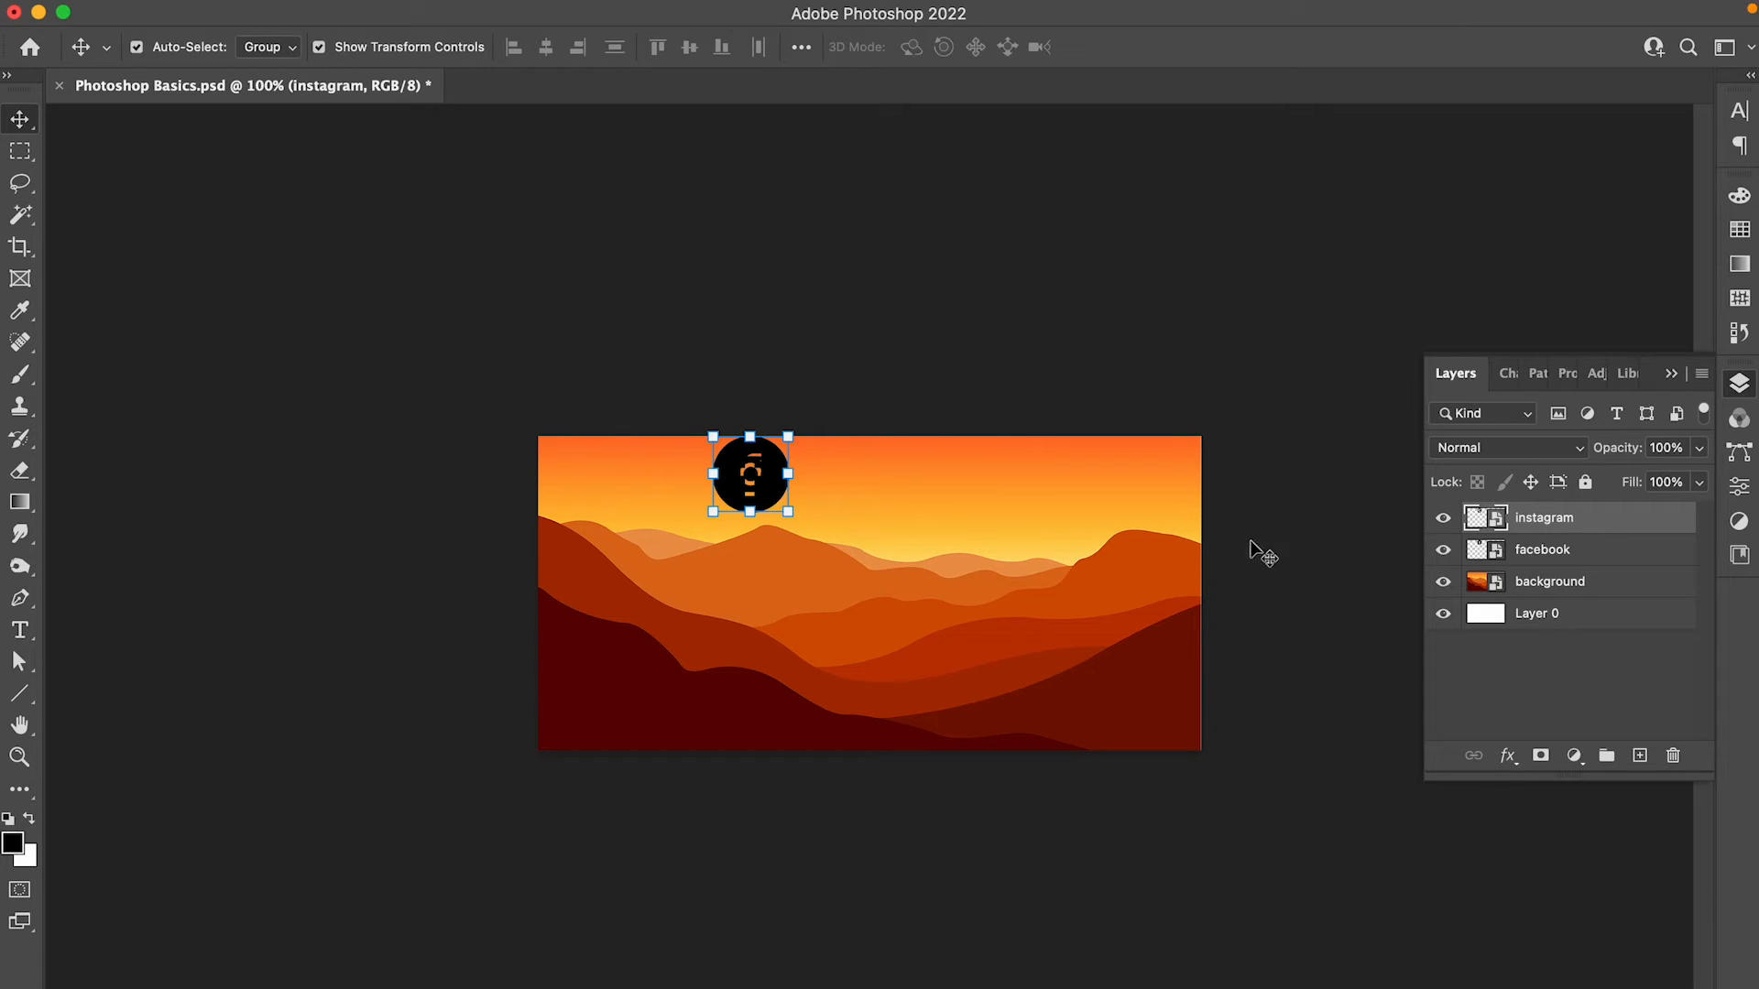
{"action": "left_click", "coordinate": [1444, 519]}
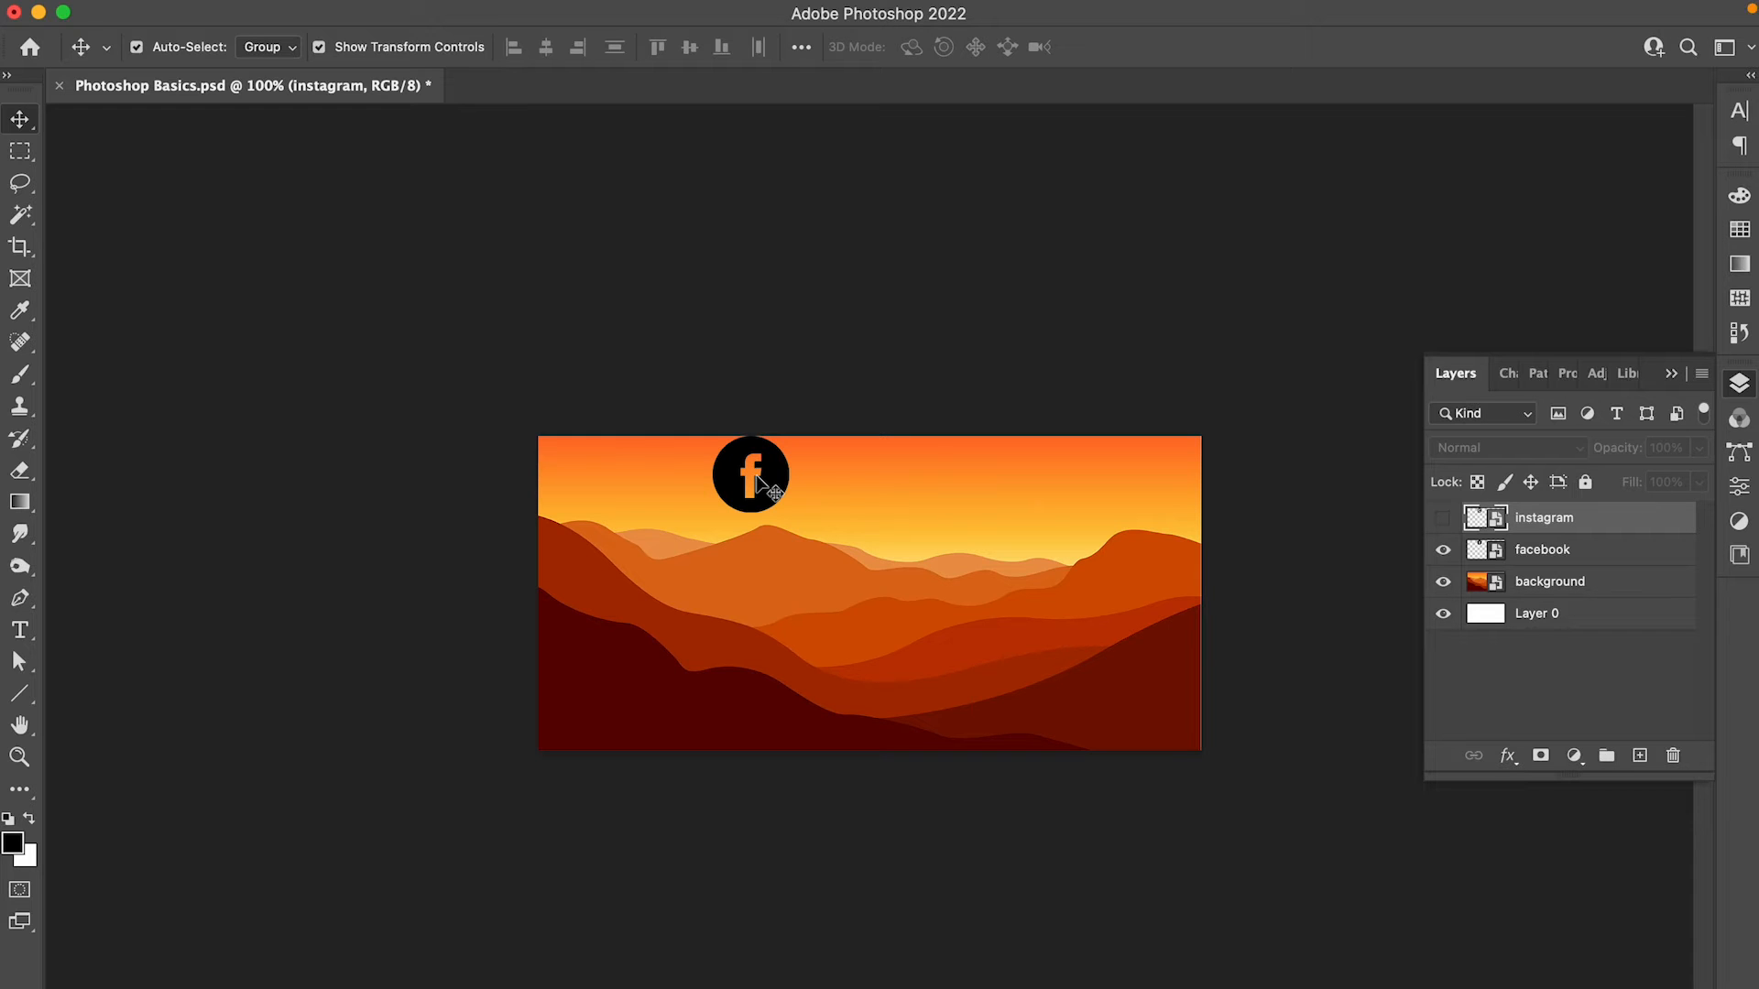
Move the facebook icon to the canvas's lower-left corner, and show the instagram layer and align its icon to the right of it.
{"action": "left_click_drag", "start_coordinate": [771, 490], "coordinate": [608, 696]}
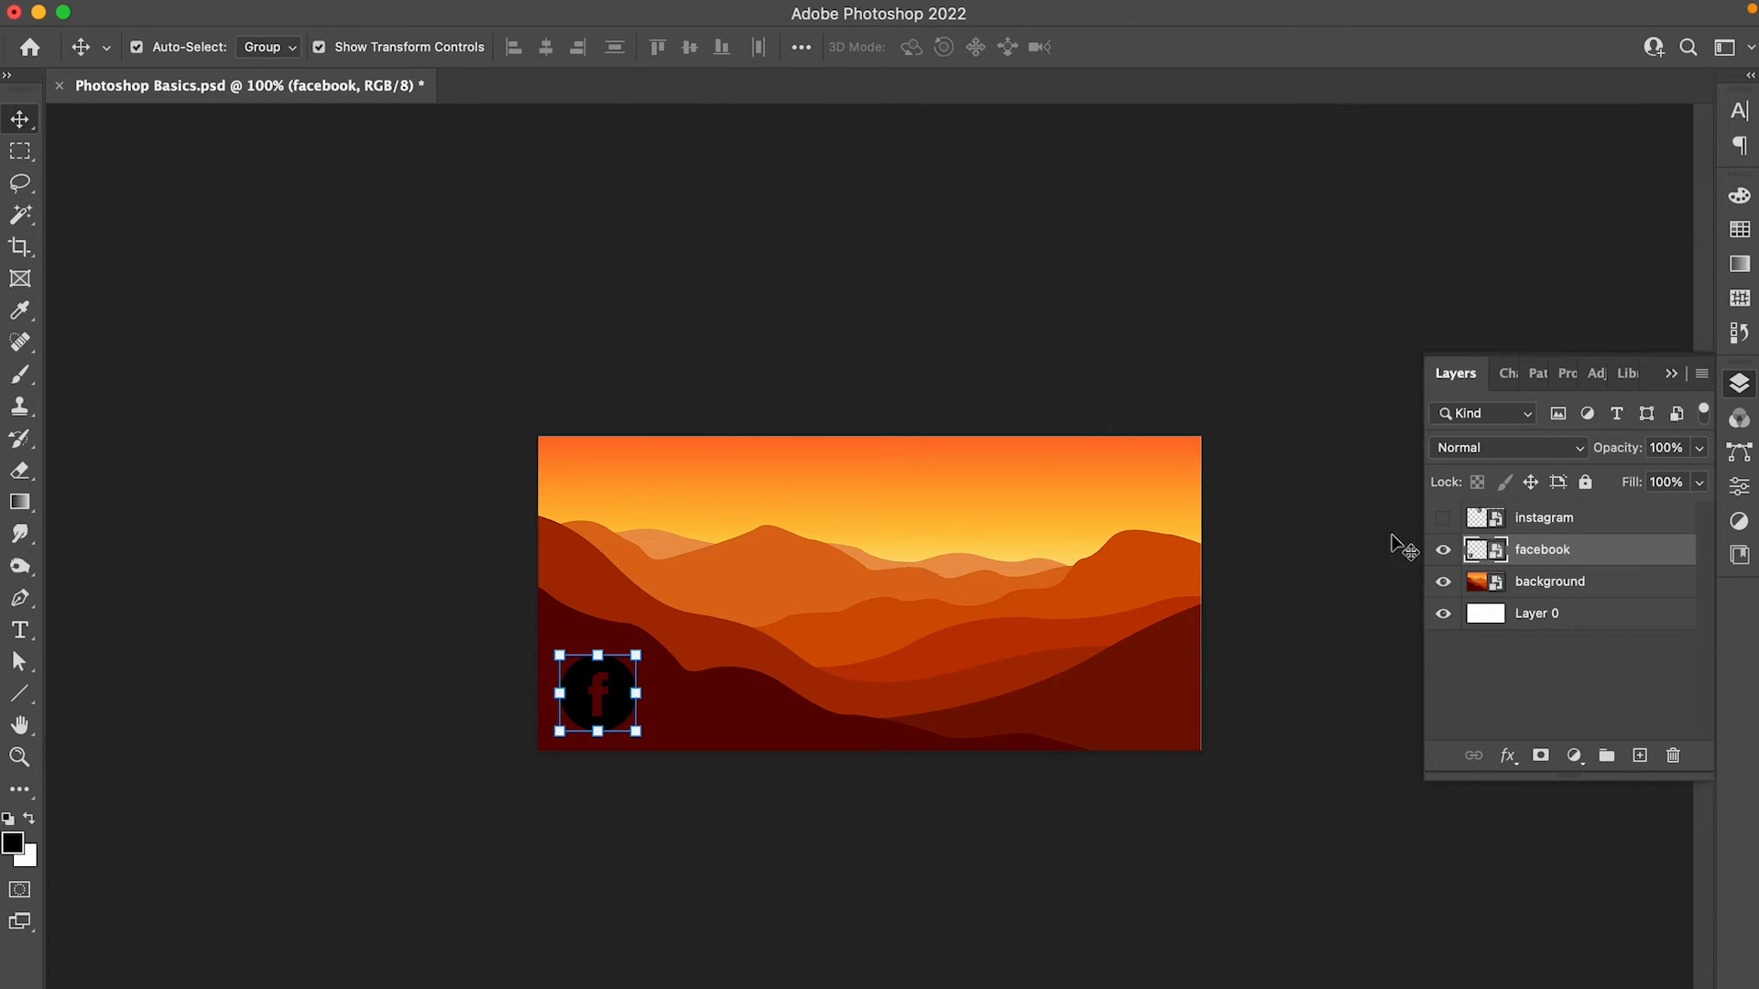
{"action": "left_click", "coordinate": [1577, 520]}
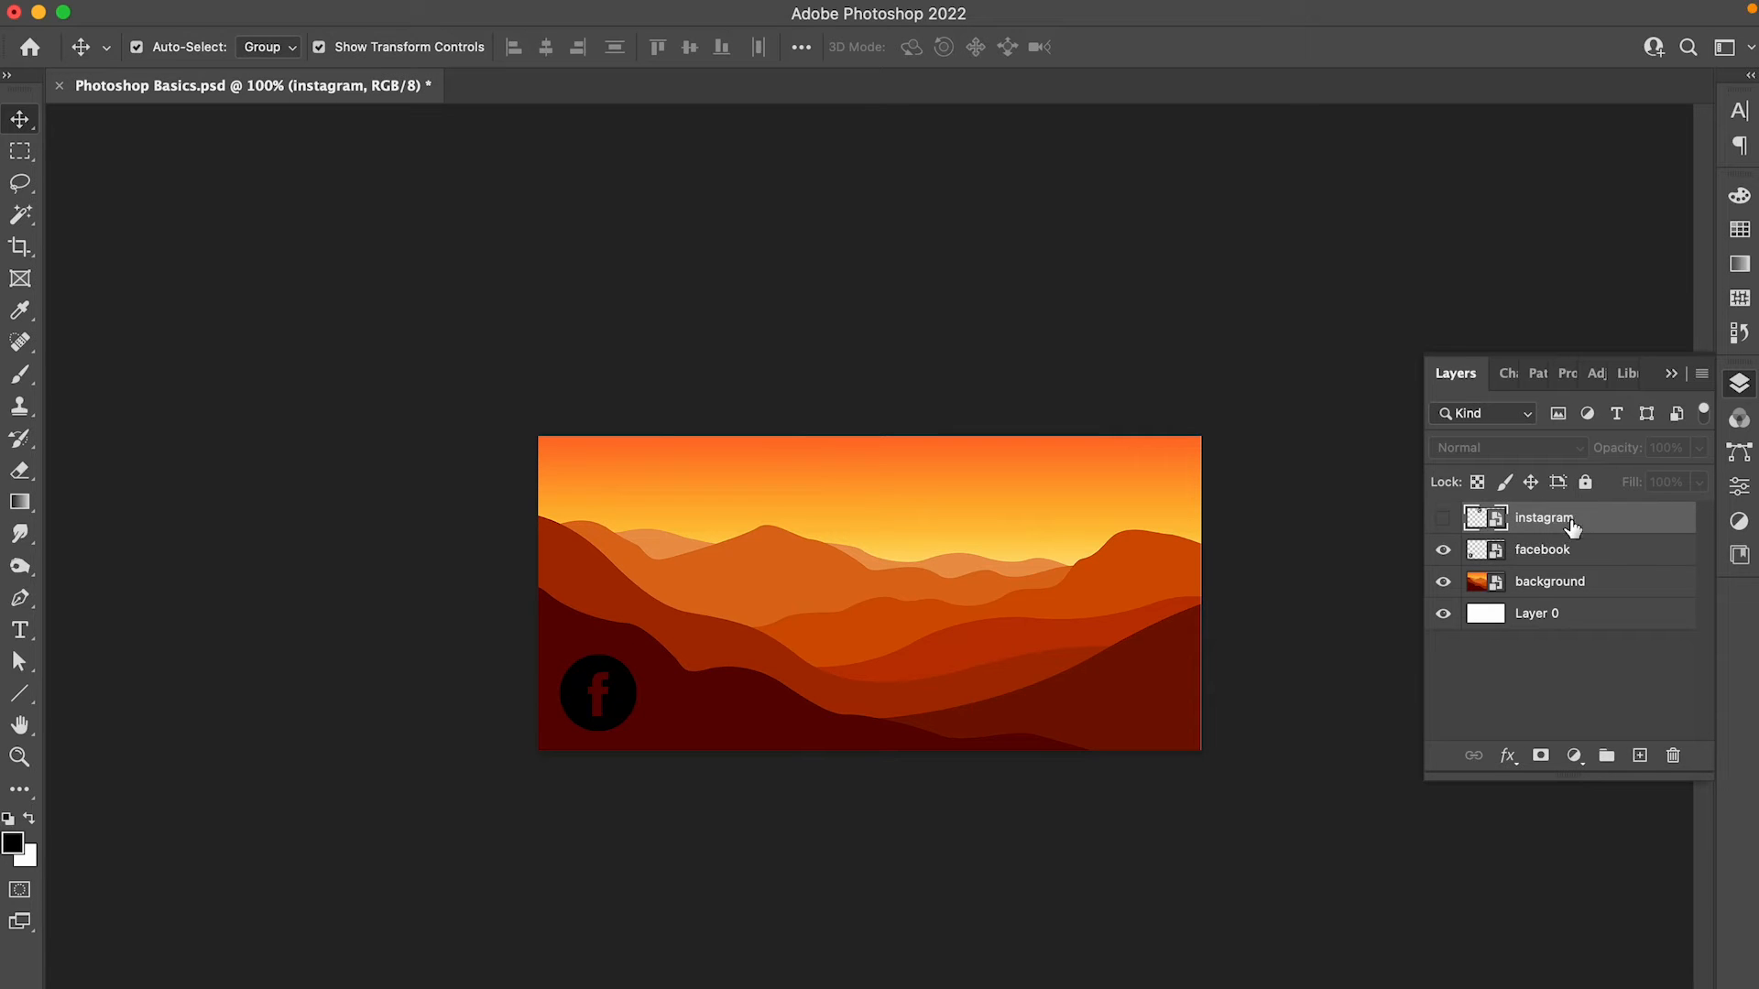
{"action": "left_click", "coordinate": [1445, 518]}
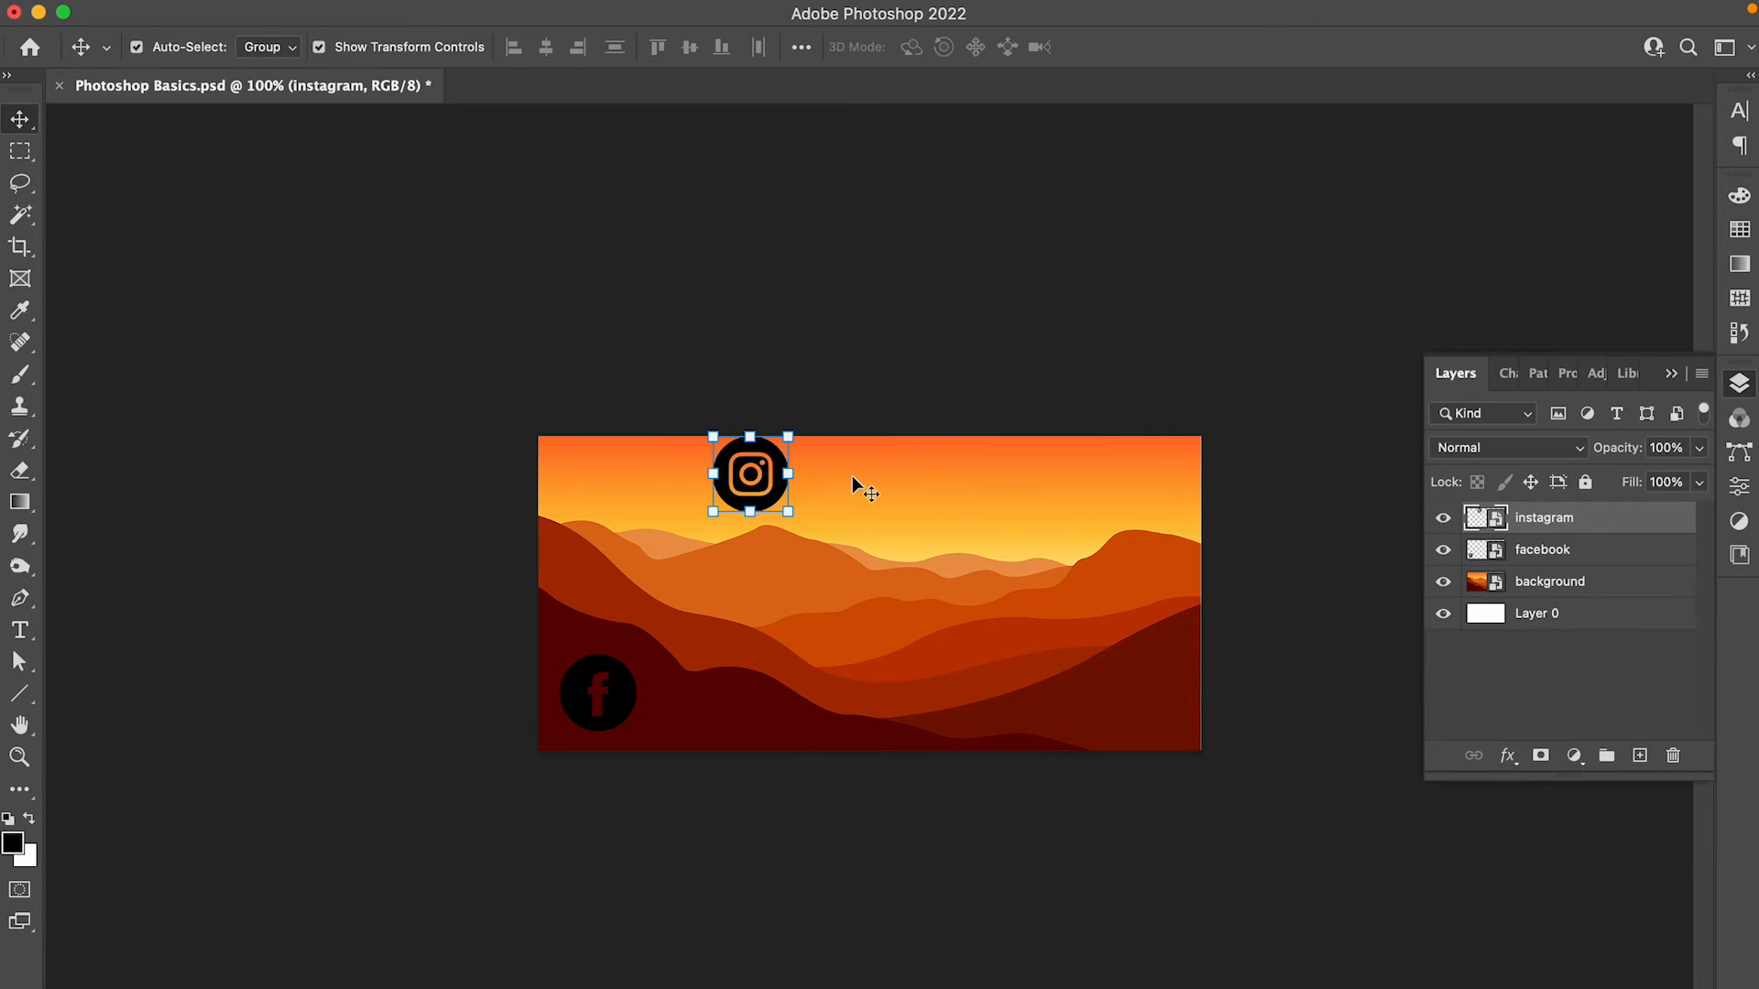
{"action": "left_click_drag", "start_coordinate": [753, 486], "coordinate": [772, 701]}
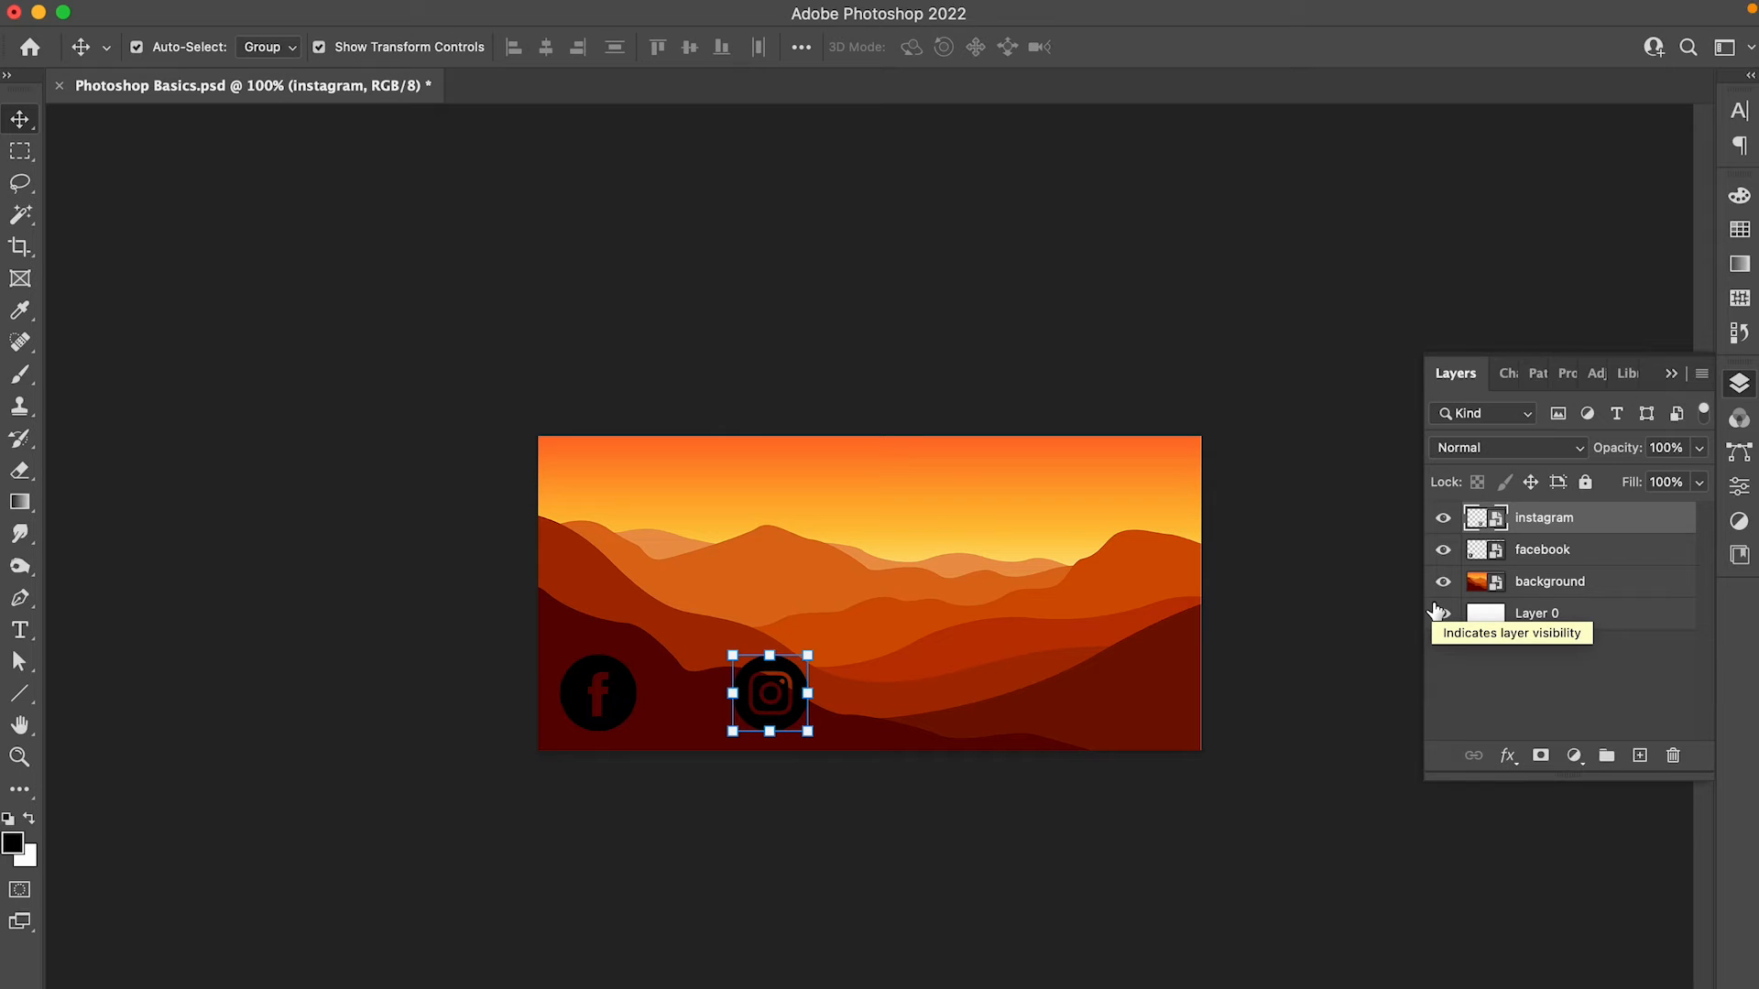
Group the instagram and facebook layers and name the group "Social Icons".
{"action": "left_click", "coordinate": [1575, 549], "text": "shift"}
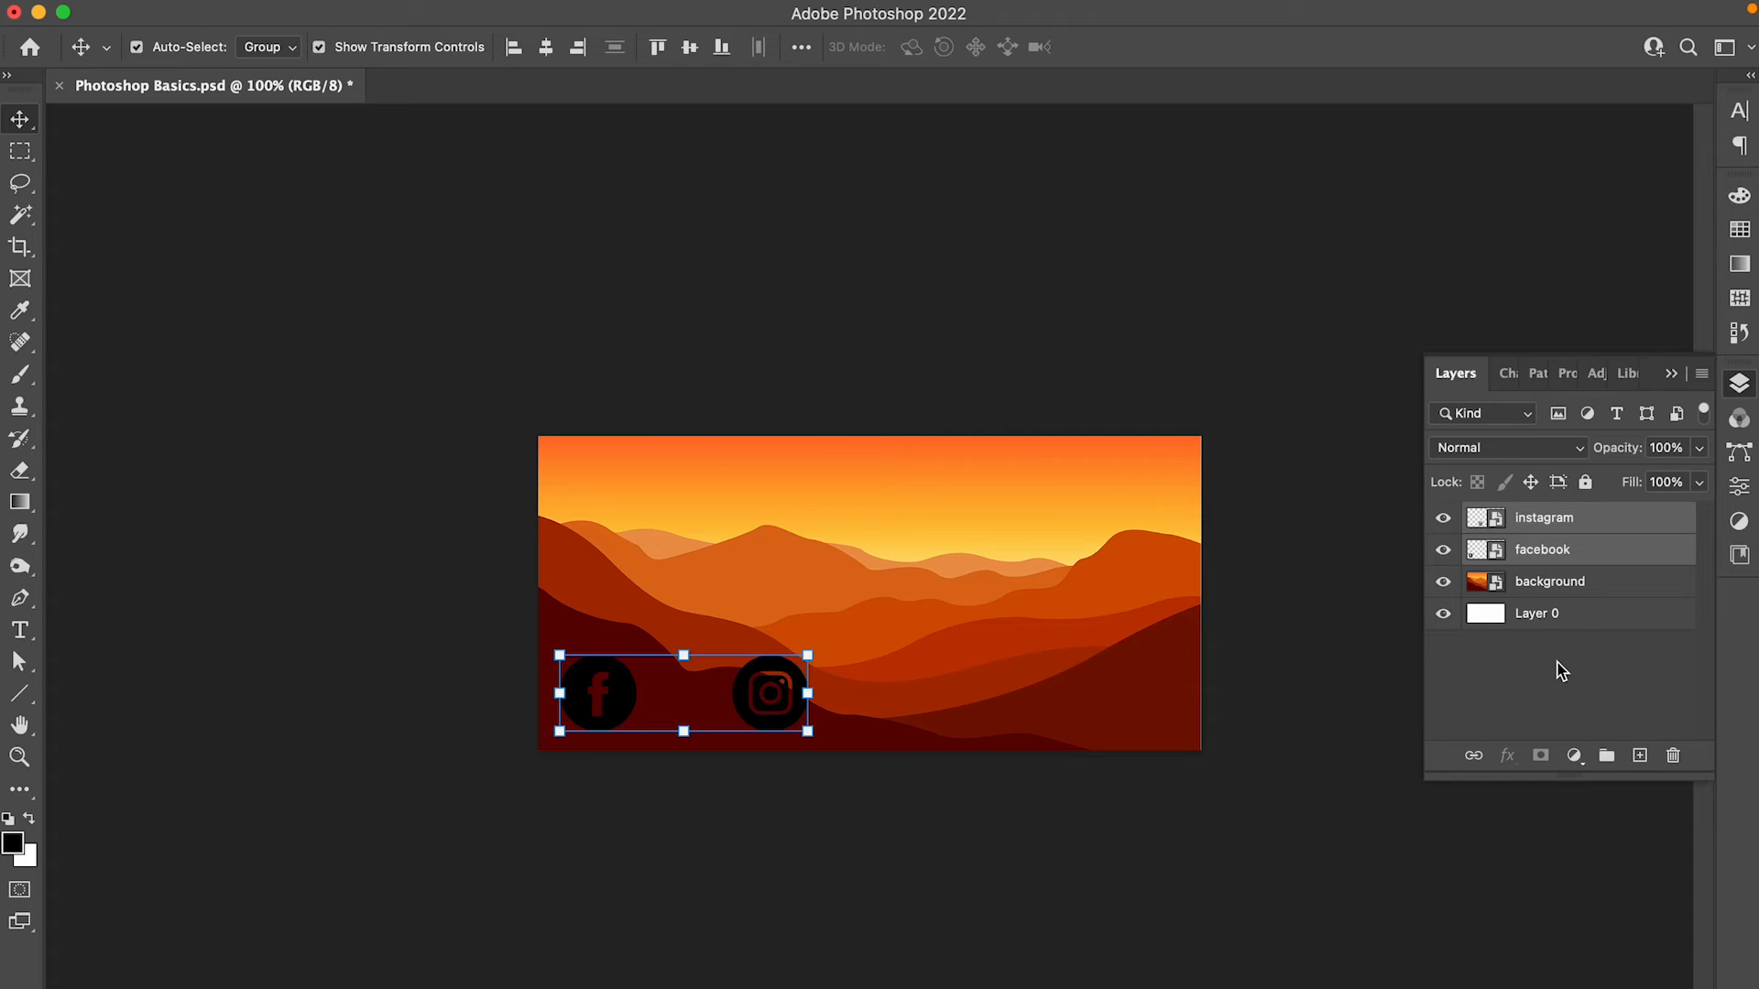
{"action": "left_click", "coordinate": [1562, 550]}
{"action": "left_click", "coordinate": [1561, 518], "text": "super"}
{"action": "left_click", "coordinate": [1608, 757]}
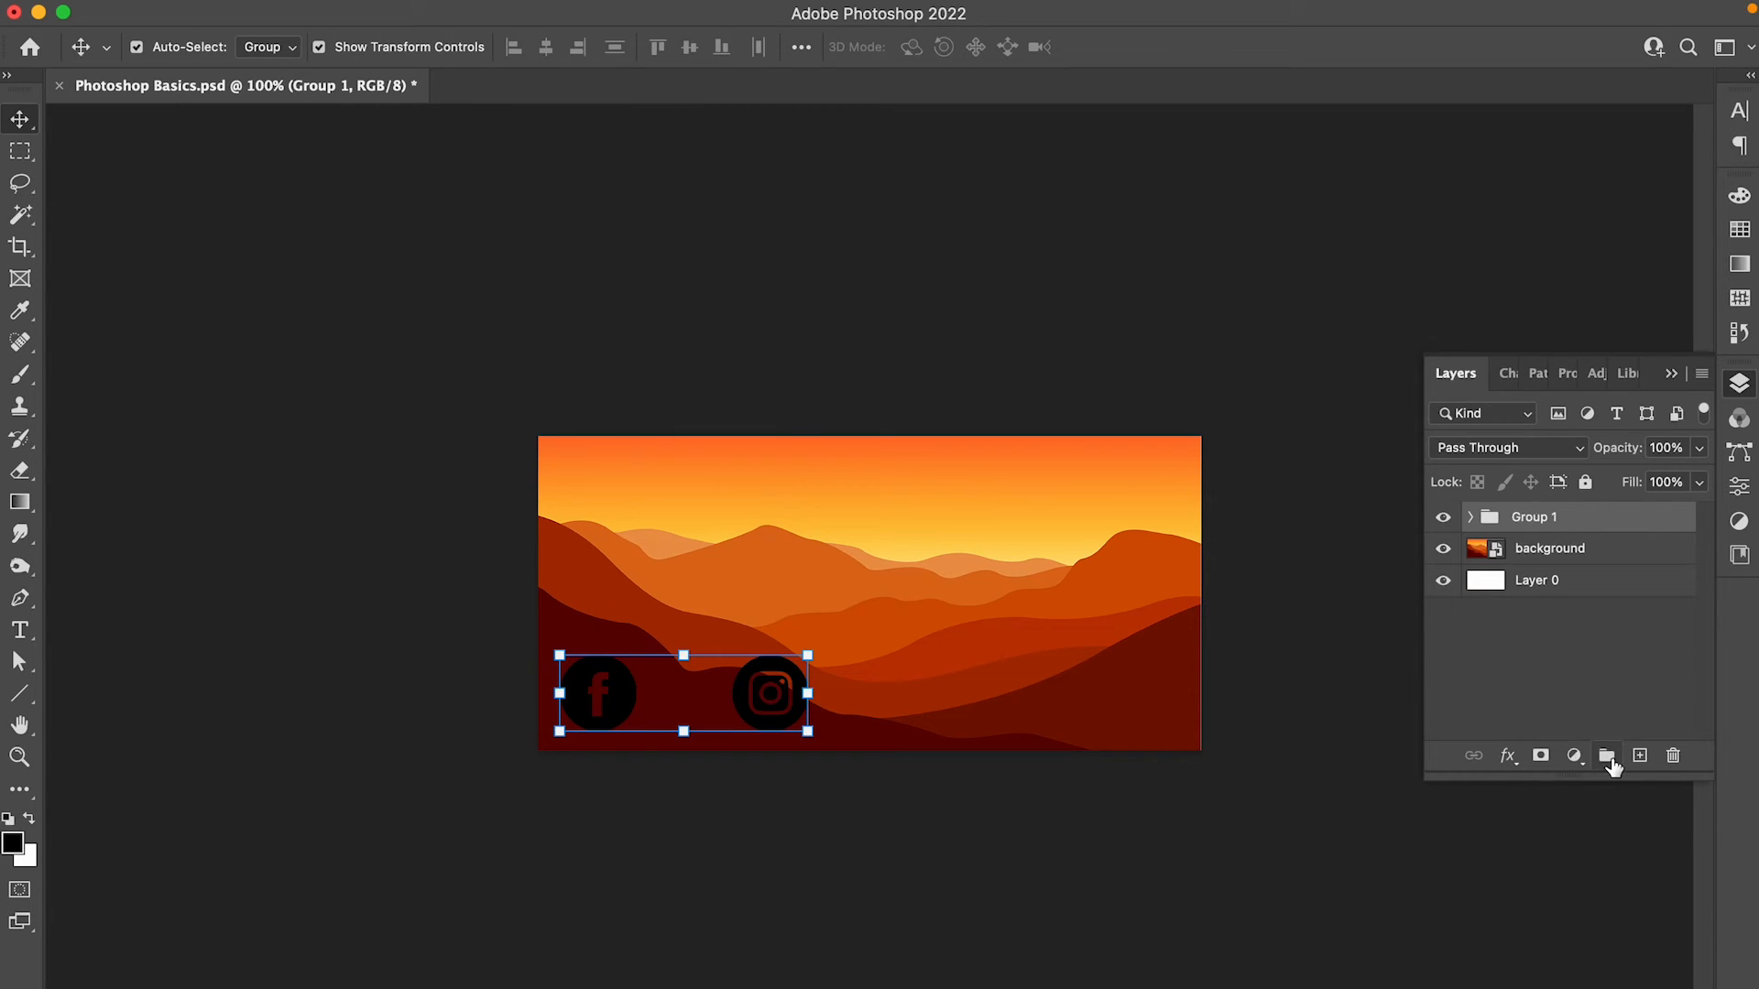
{"action": "double_click", "coordinate": [1556, 519]}
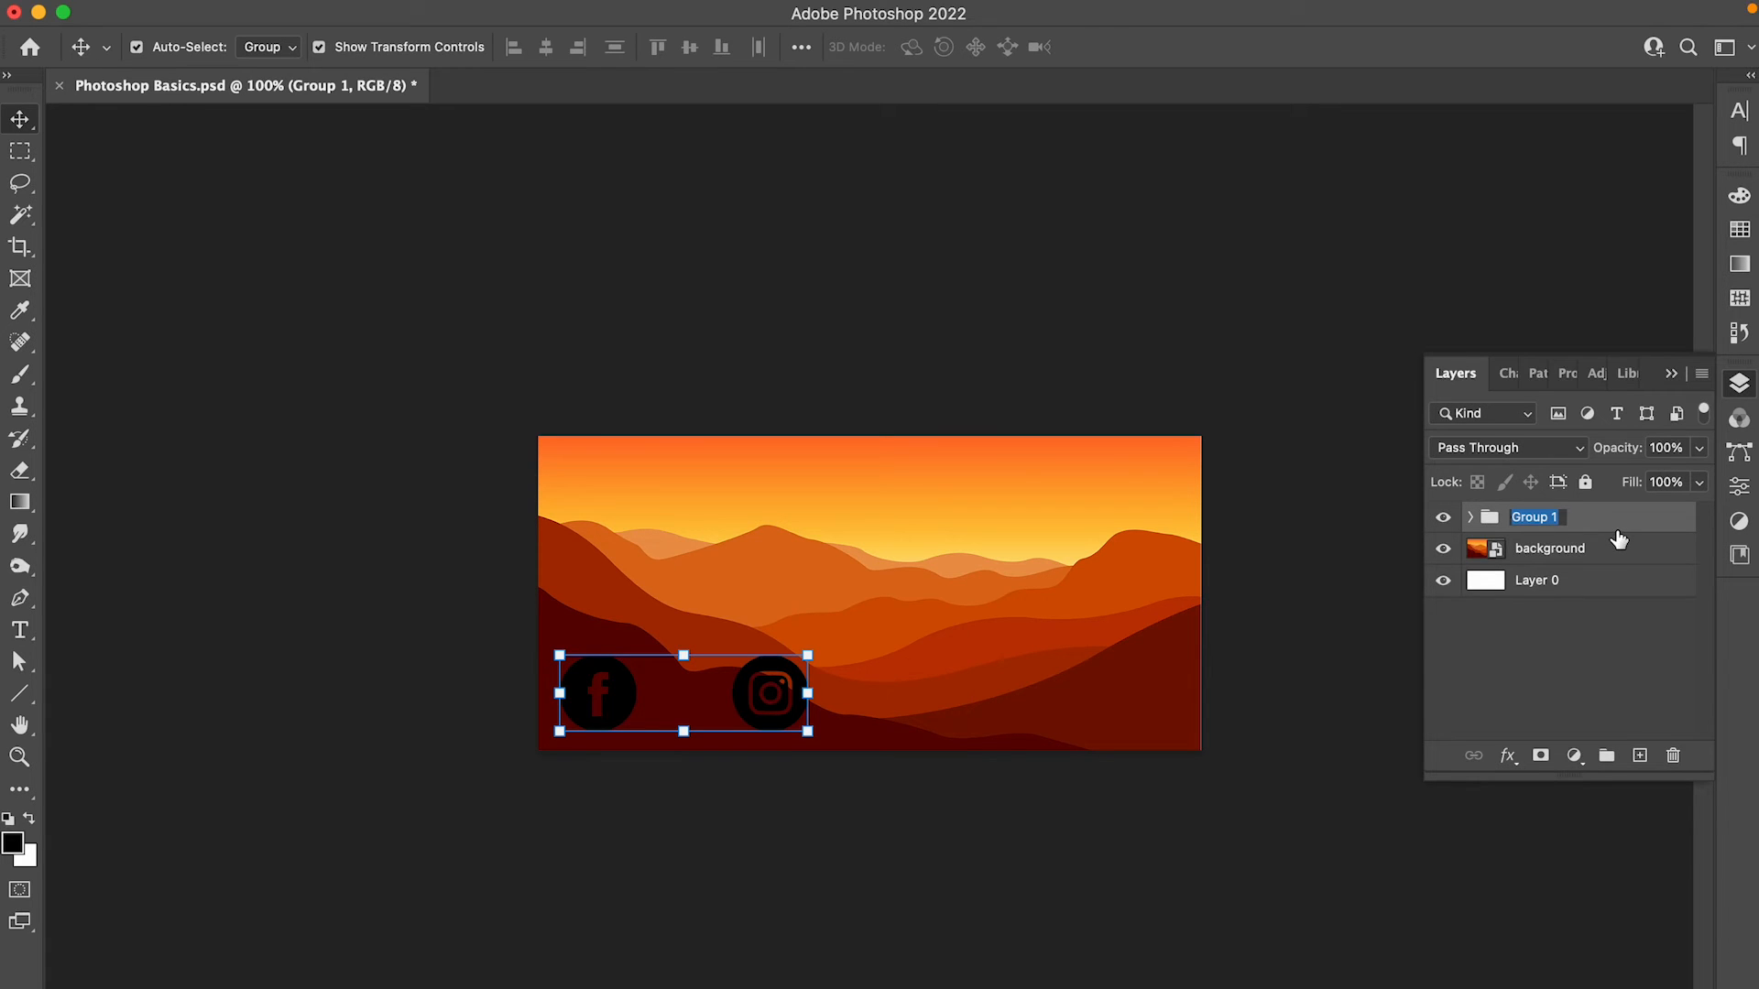
{"action": "type", "text": "Social Icons"}
{"action": "key", "text": "Return"}
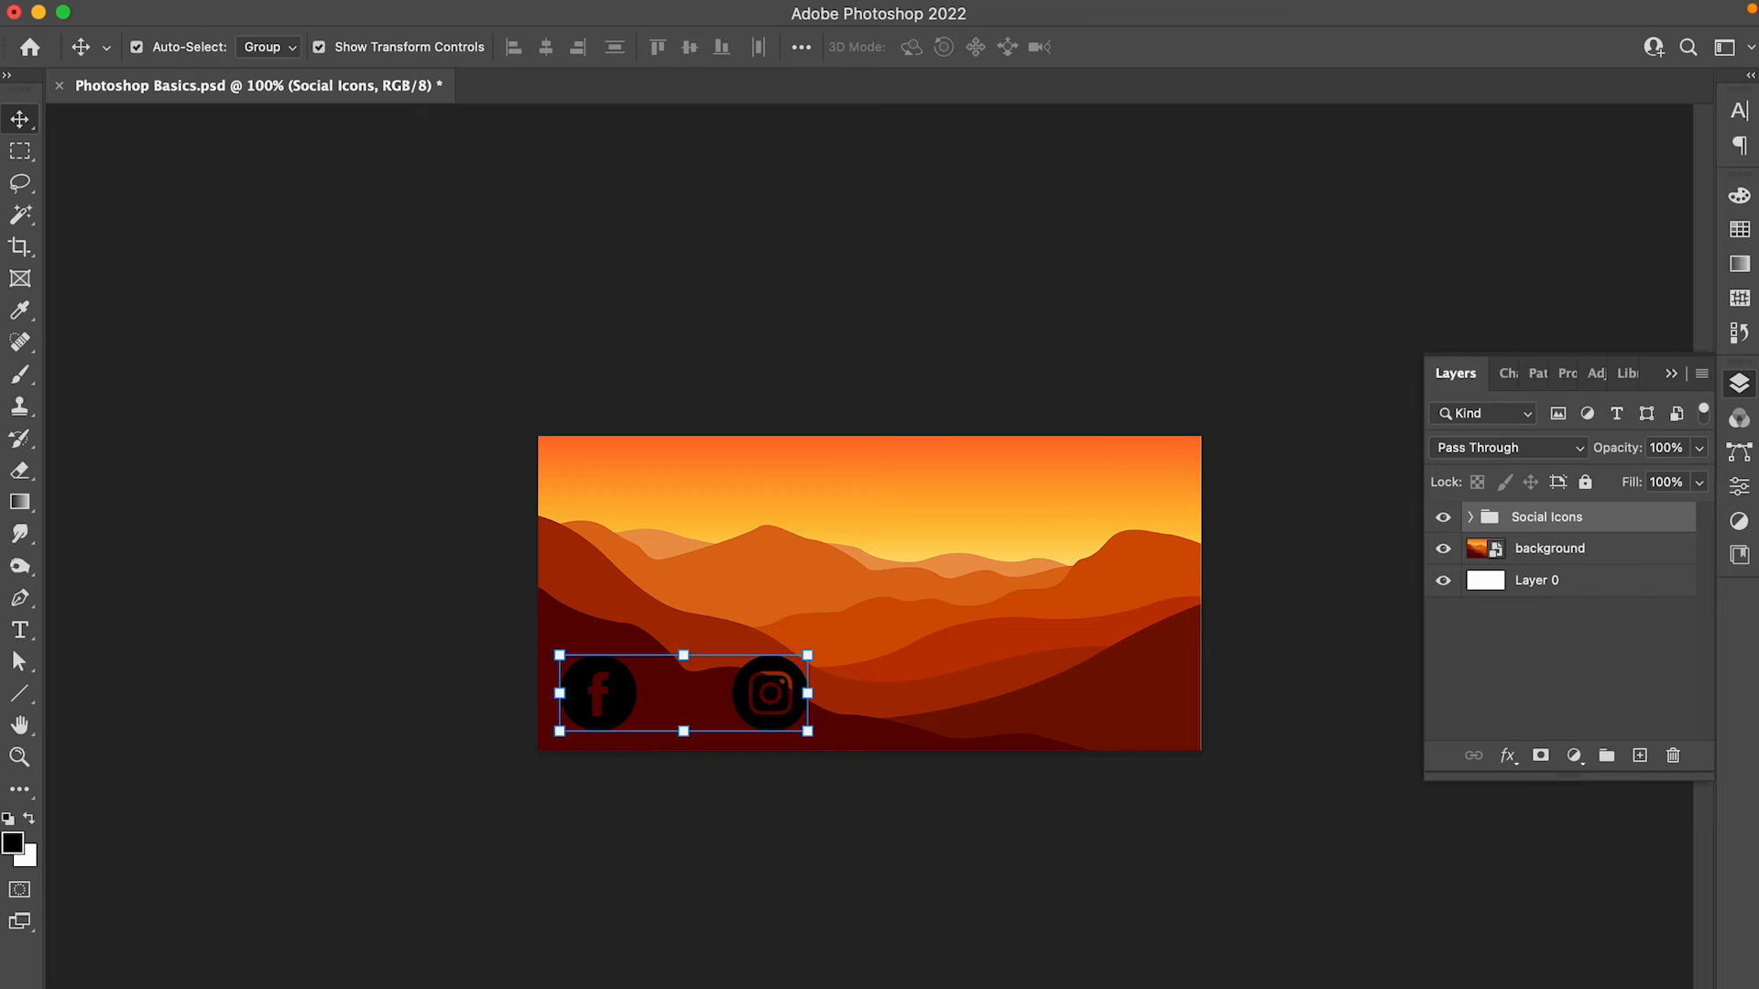
Group the landscape layer with Layer 0 and name the group "Background".
{"action": "left_click", "coordinate": [1571, 554]}
{"action": "left_click", "coordinate": [1589, 591], "text": "shift"}
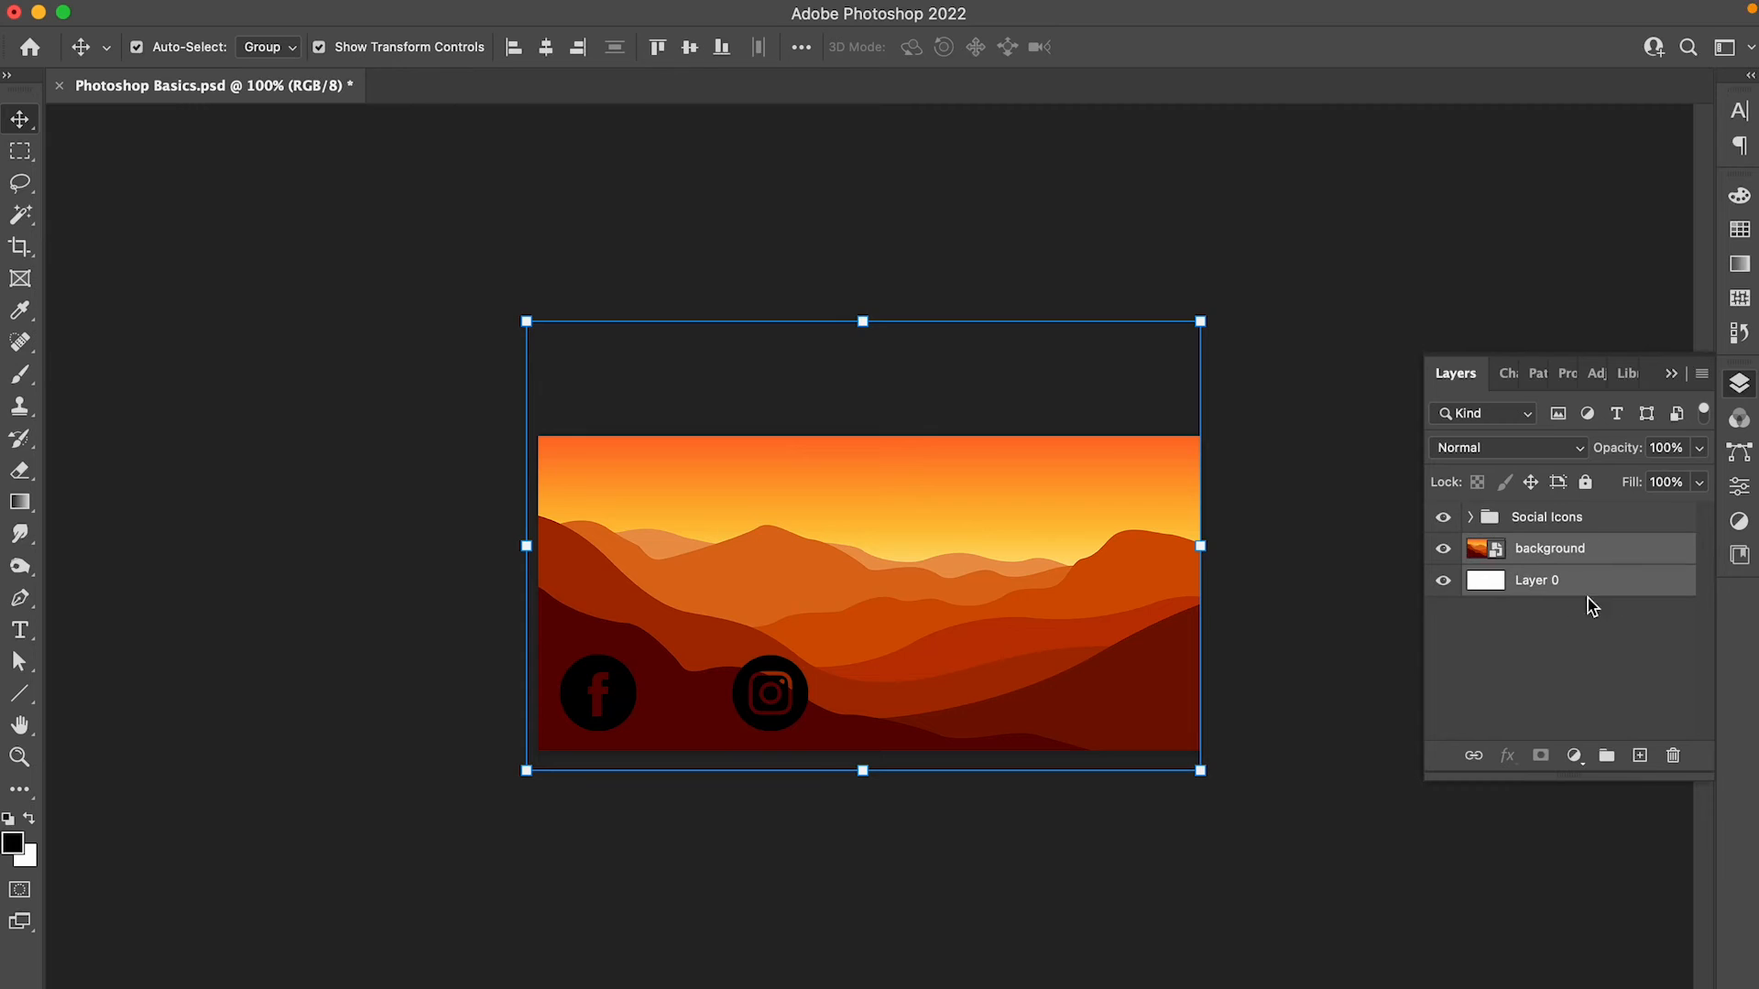
{"action": "left_click", "coordinate": [1608, 757]}
{"action": "double_click", "coordinate": [1539, 547]}
{"action": "type", "text": "Background"}
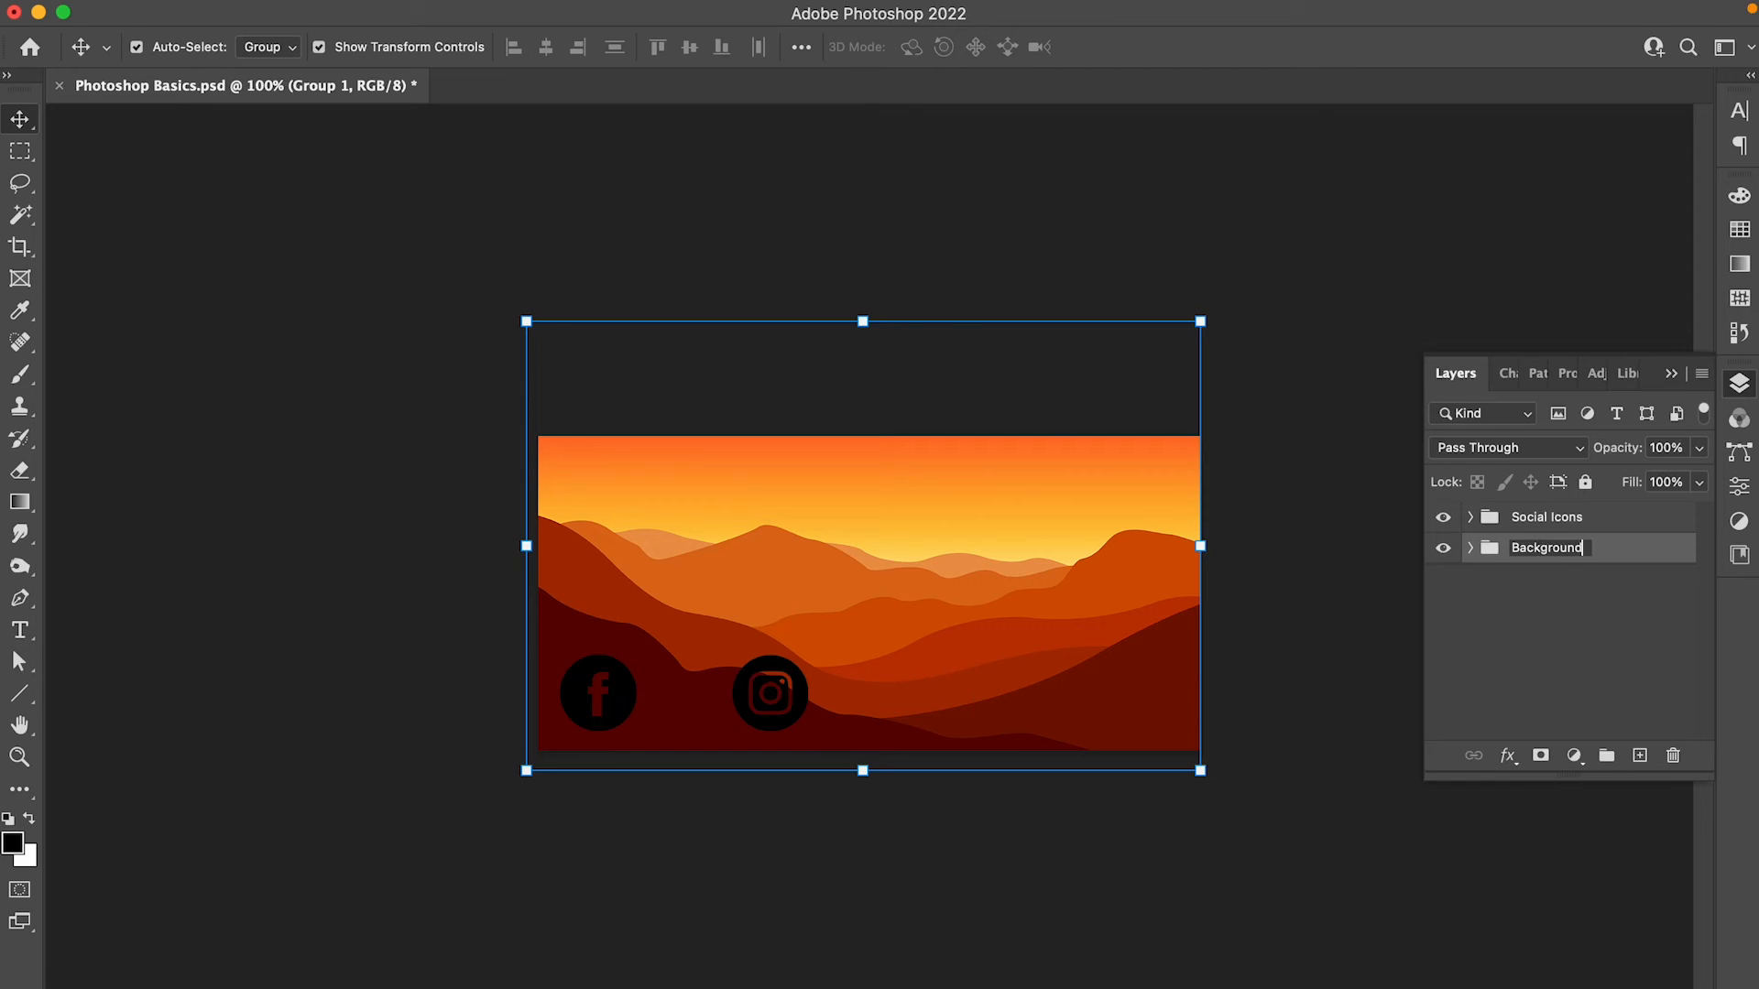
{"action": "key", "text": "Return"}
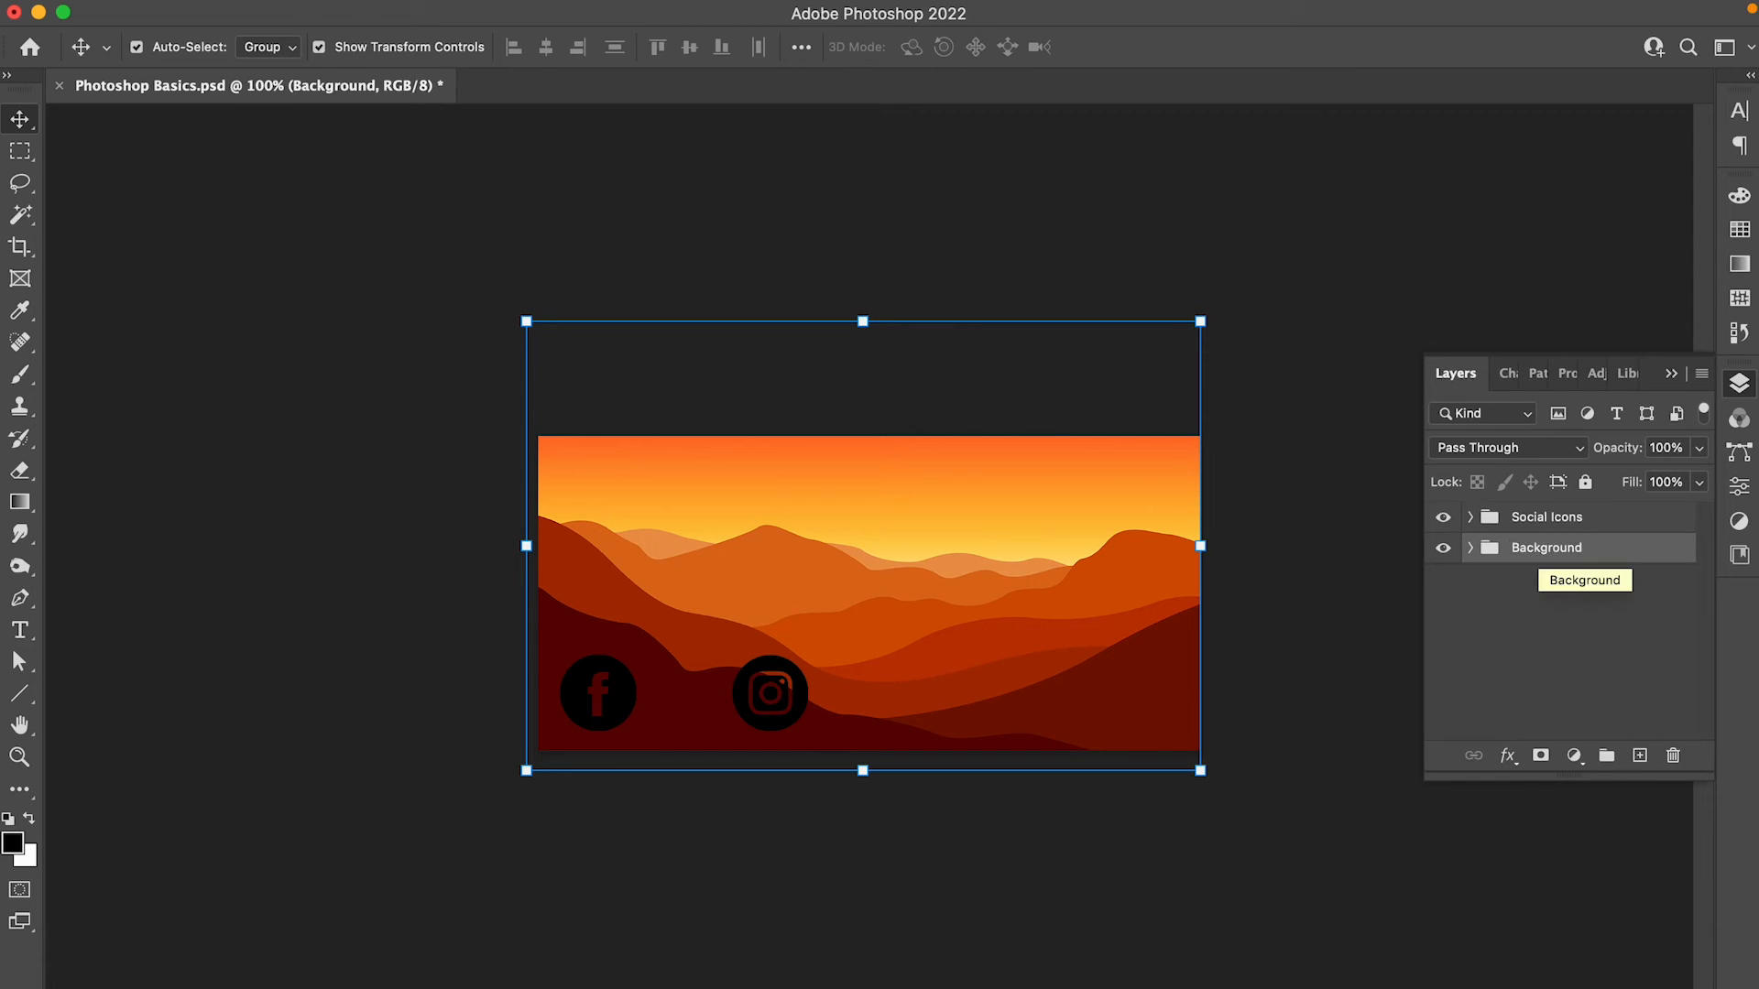
Deselect the Background group and expand the Social Icons group to show the layers inside it.
{"action": "left_click", "coordinate": [1479, 649]}
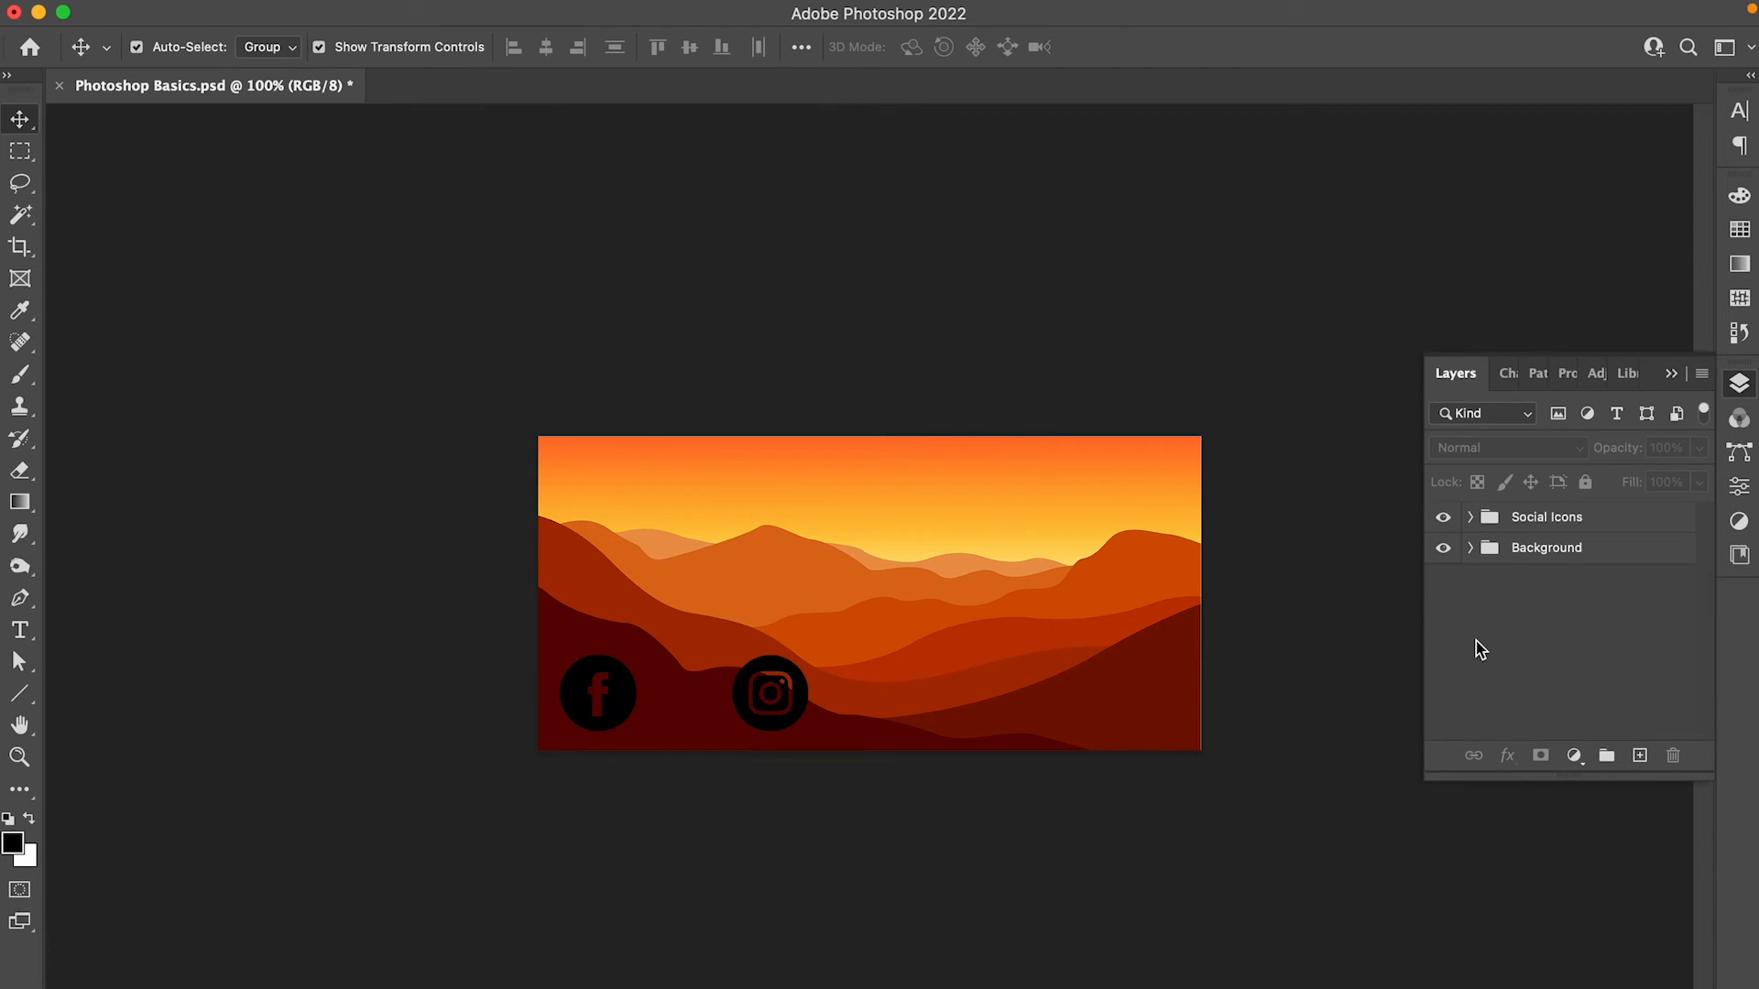
{"action": "left_click", "coordinate": [1472, 518]}
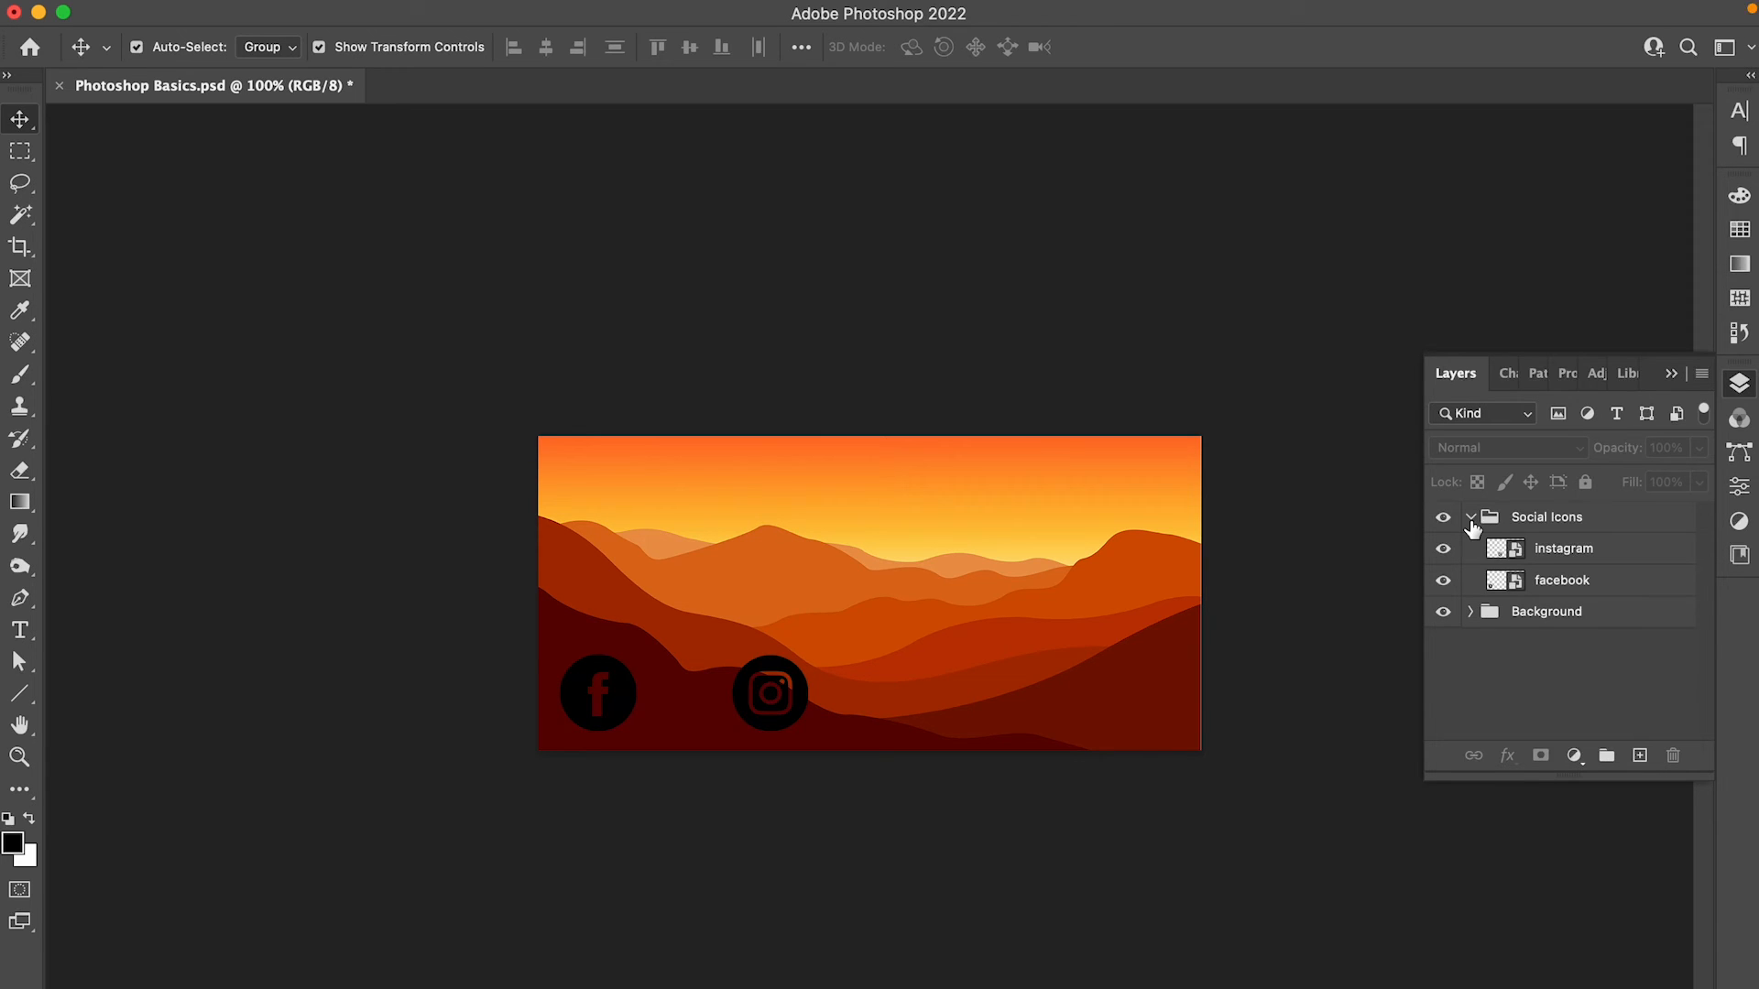
{"action": "left_click", "coordinate": [1471, 519]}
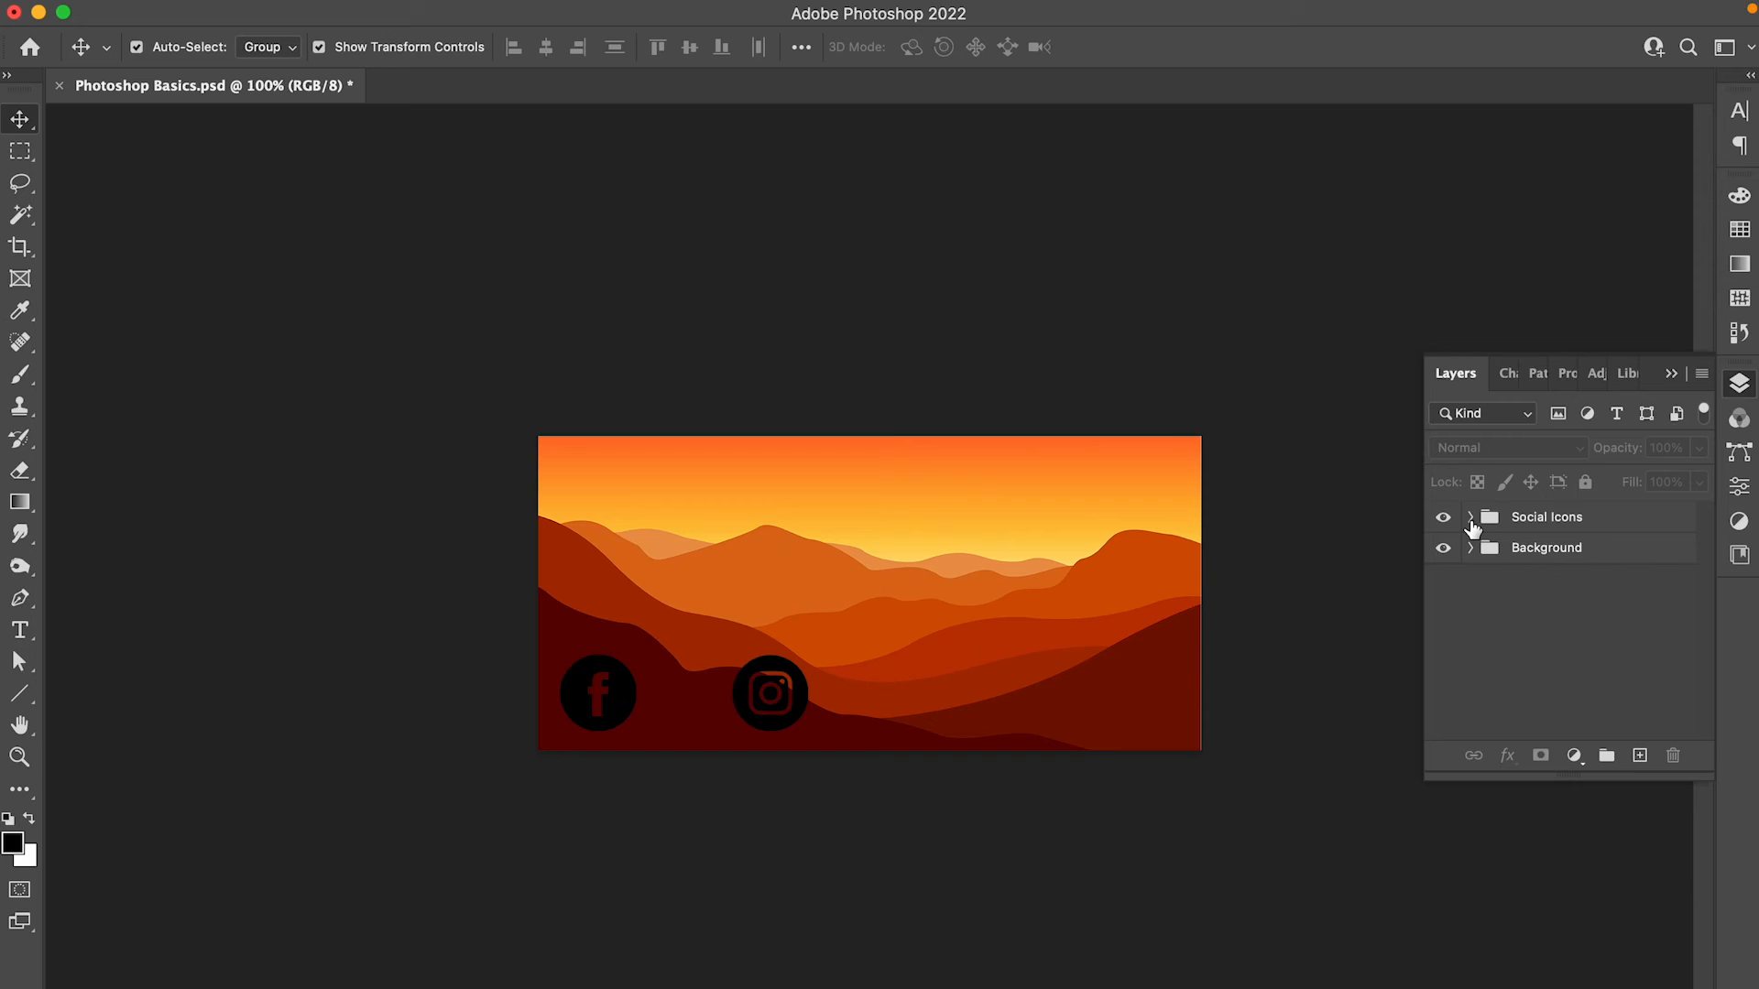
{"action": "left_click", "coordinate": [1471, 519]}
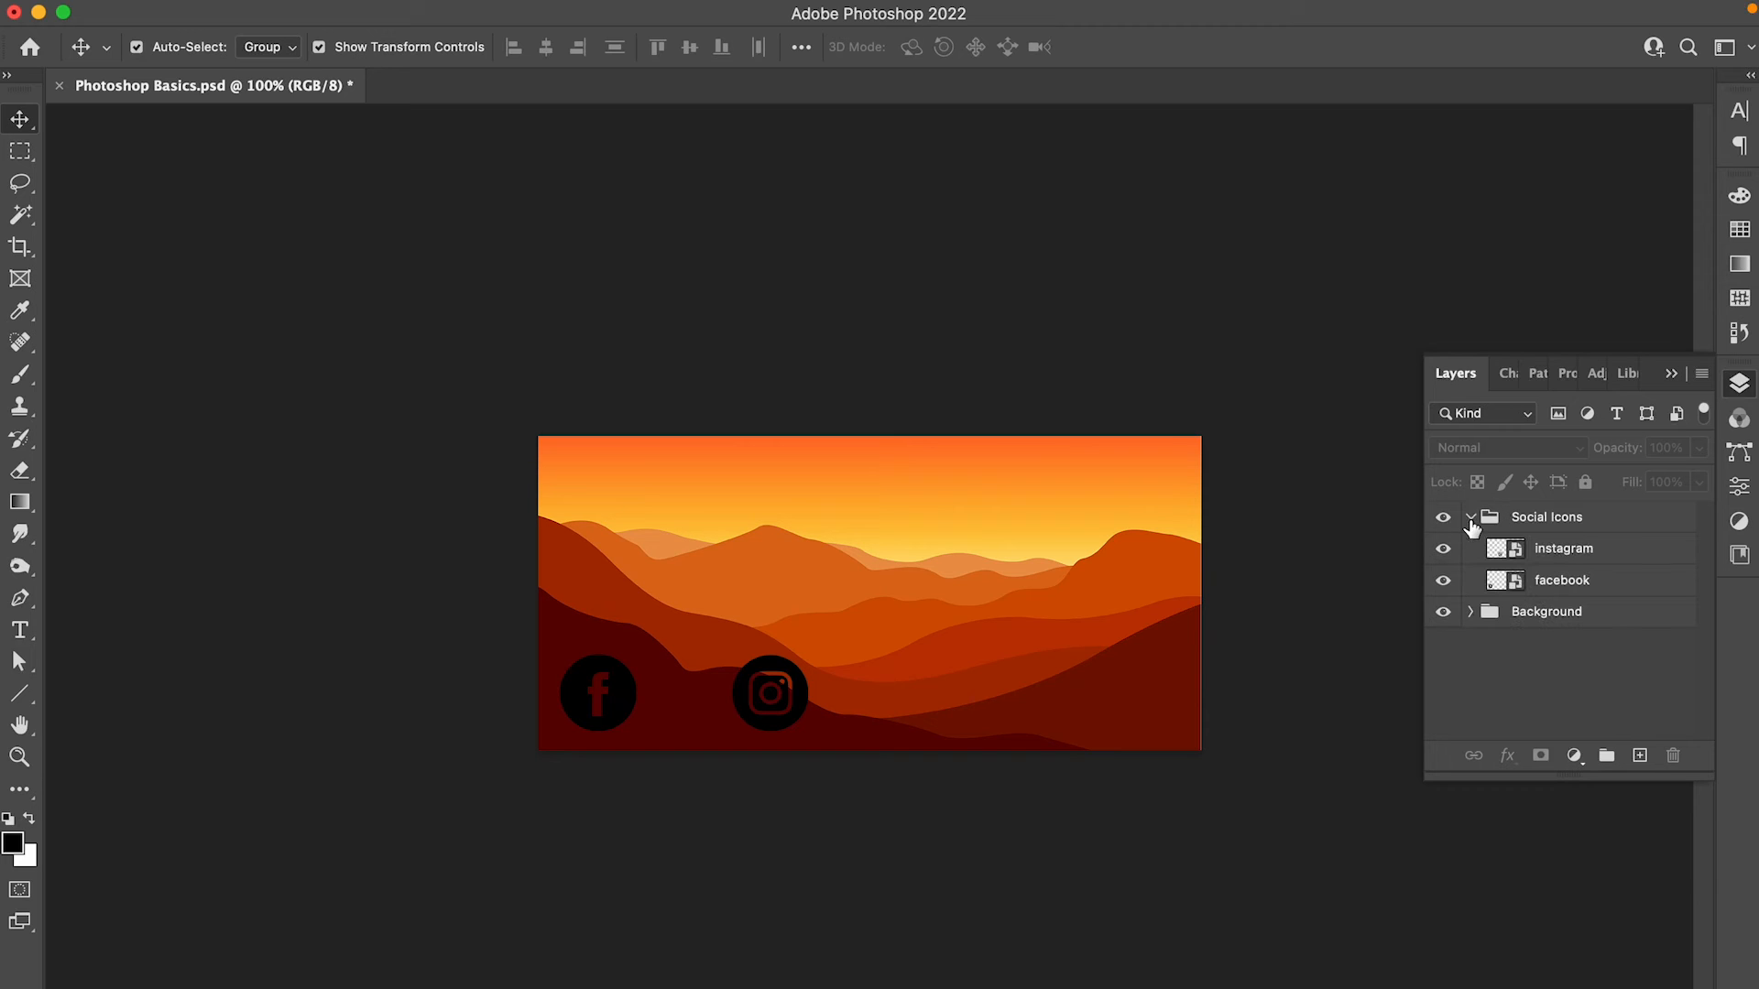
Duplicate the instagram layer within the Social Icons group and name the copy "insta 2".
{"action": "left_click", "coordinate": [1576, 556]}
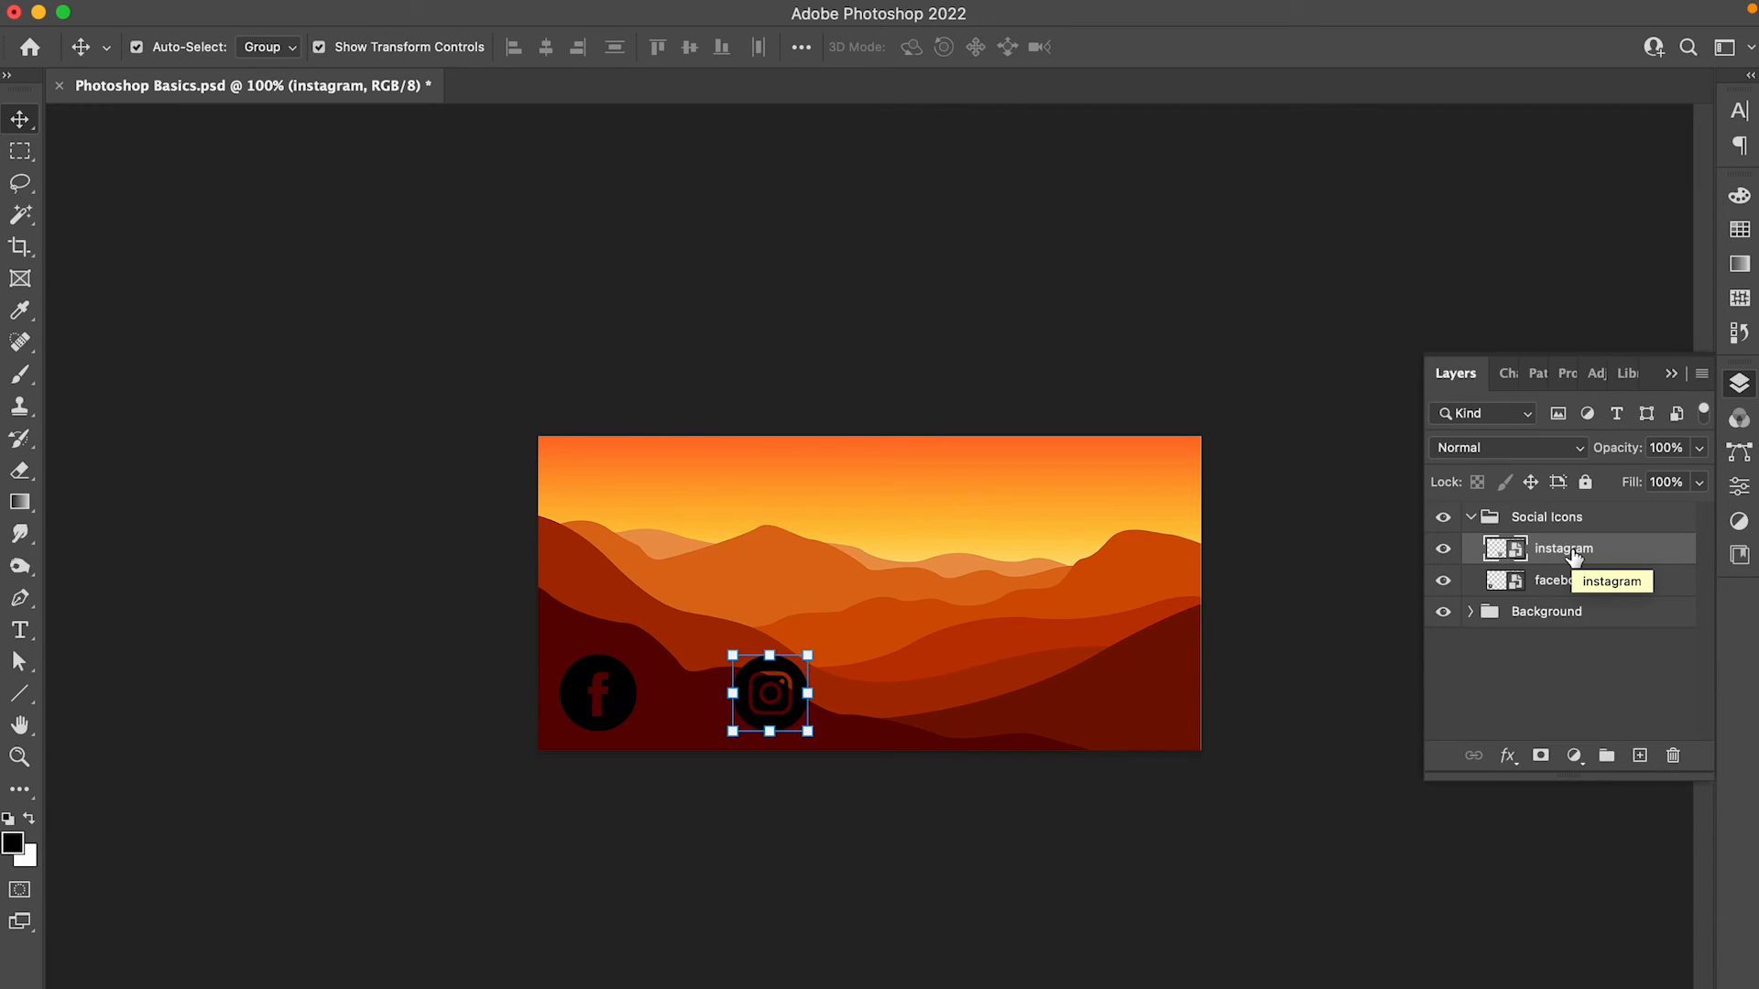
{"action": "mouse_move", "coordinate": [1443, 550]}
{"action": "left_mouse_down"}
{"action": "mouse_move", "coordinate": [1442, 573]}
{"action": "mouse_move", "coordinate": [1444, 550]}
{"action": "left_mouse_up"}
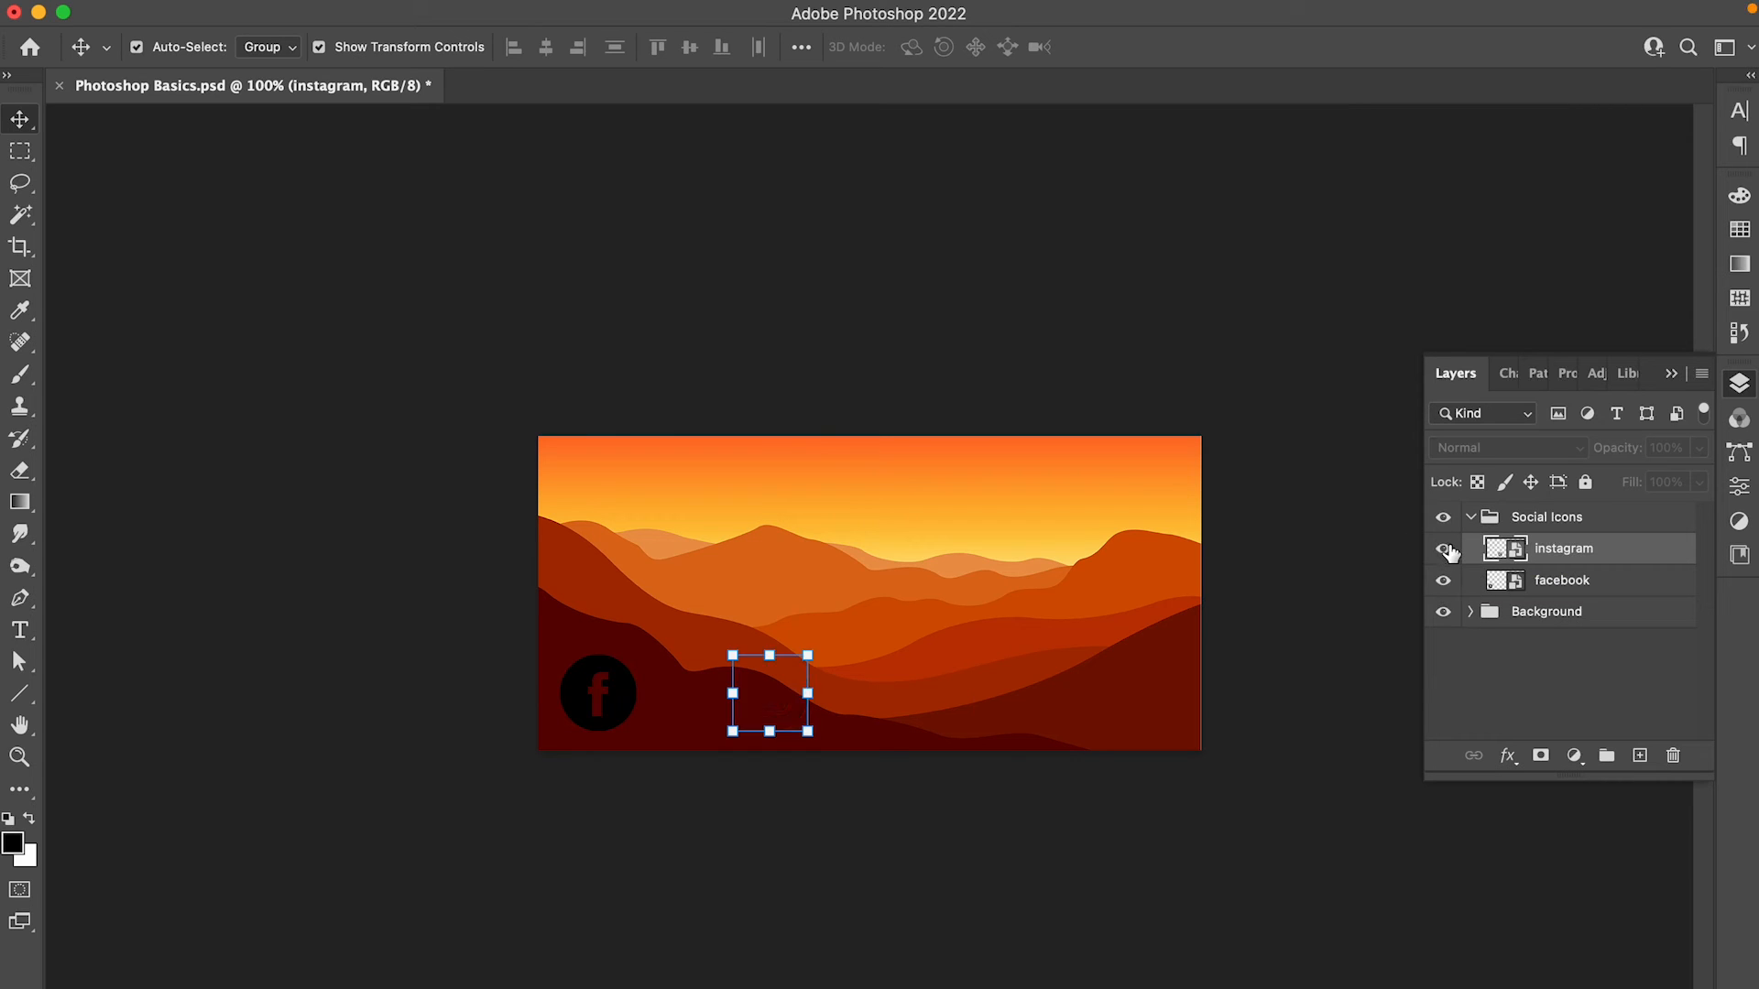
{"action": "right_click", "coordinate": [1624, 562]}
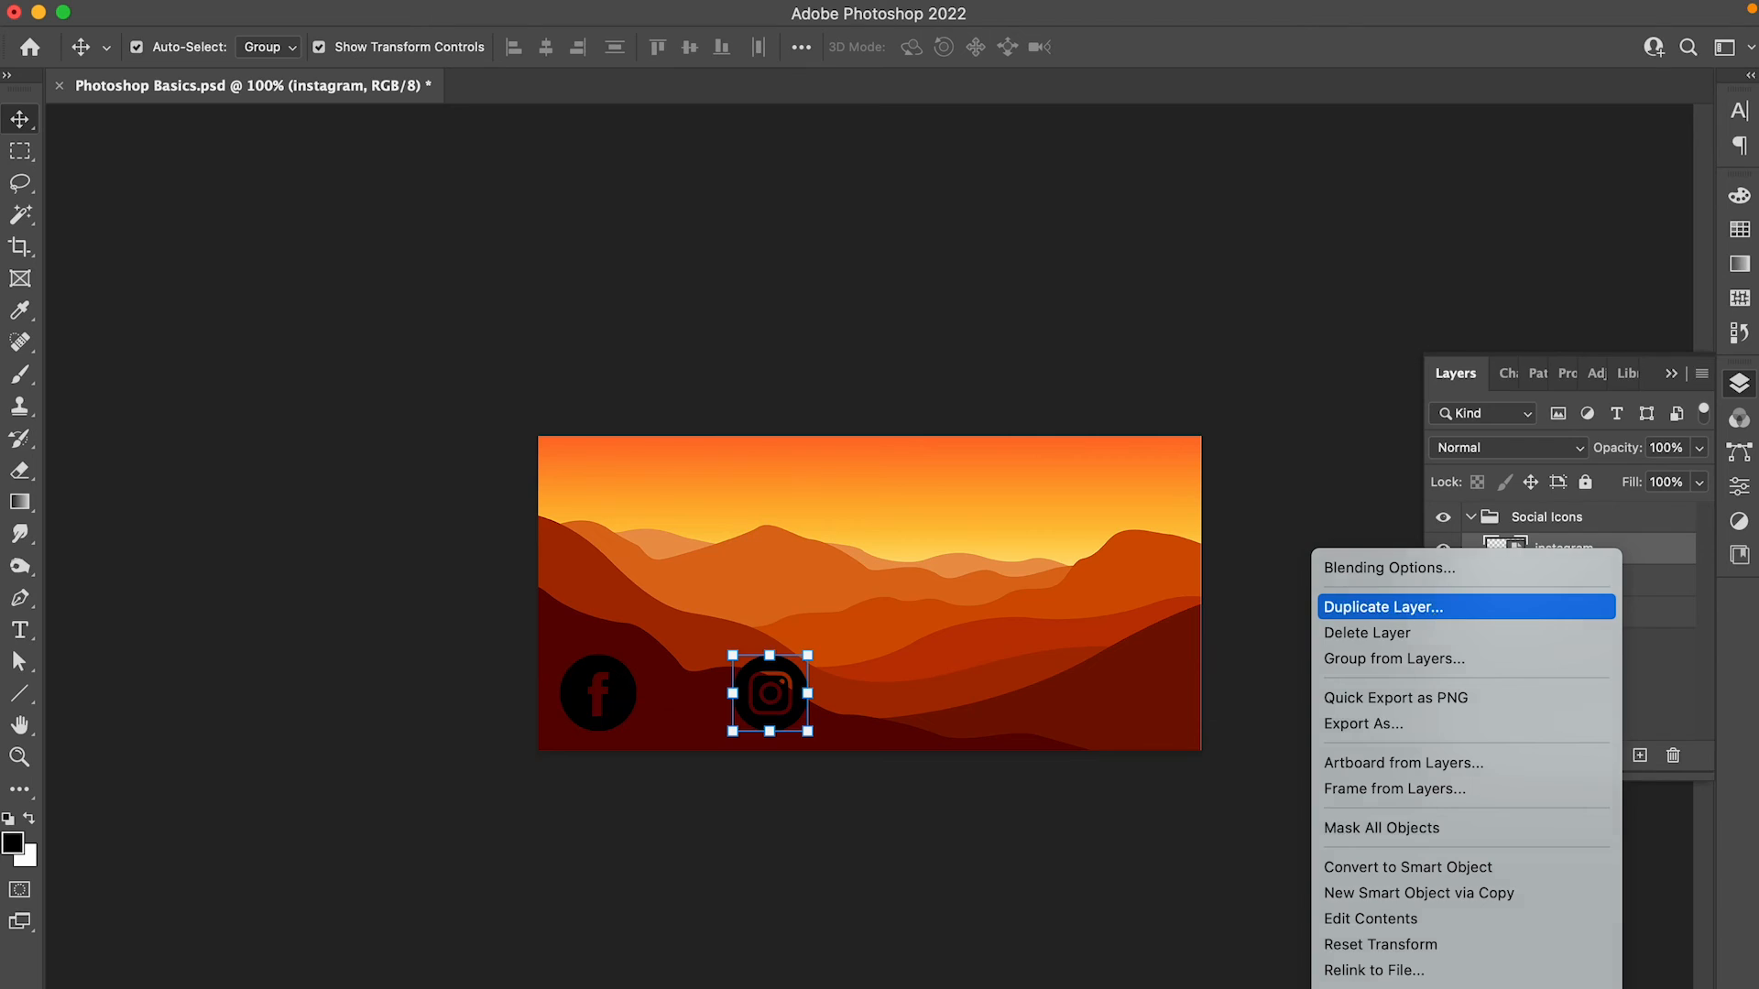
{"action": "left_click", "coordinate": [1433, 612]}
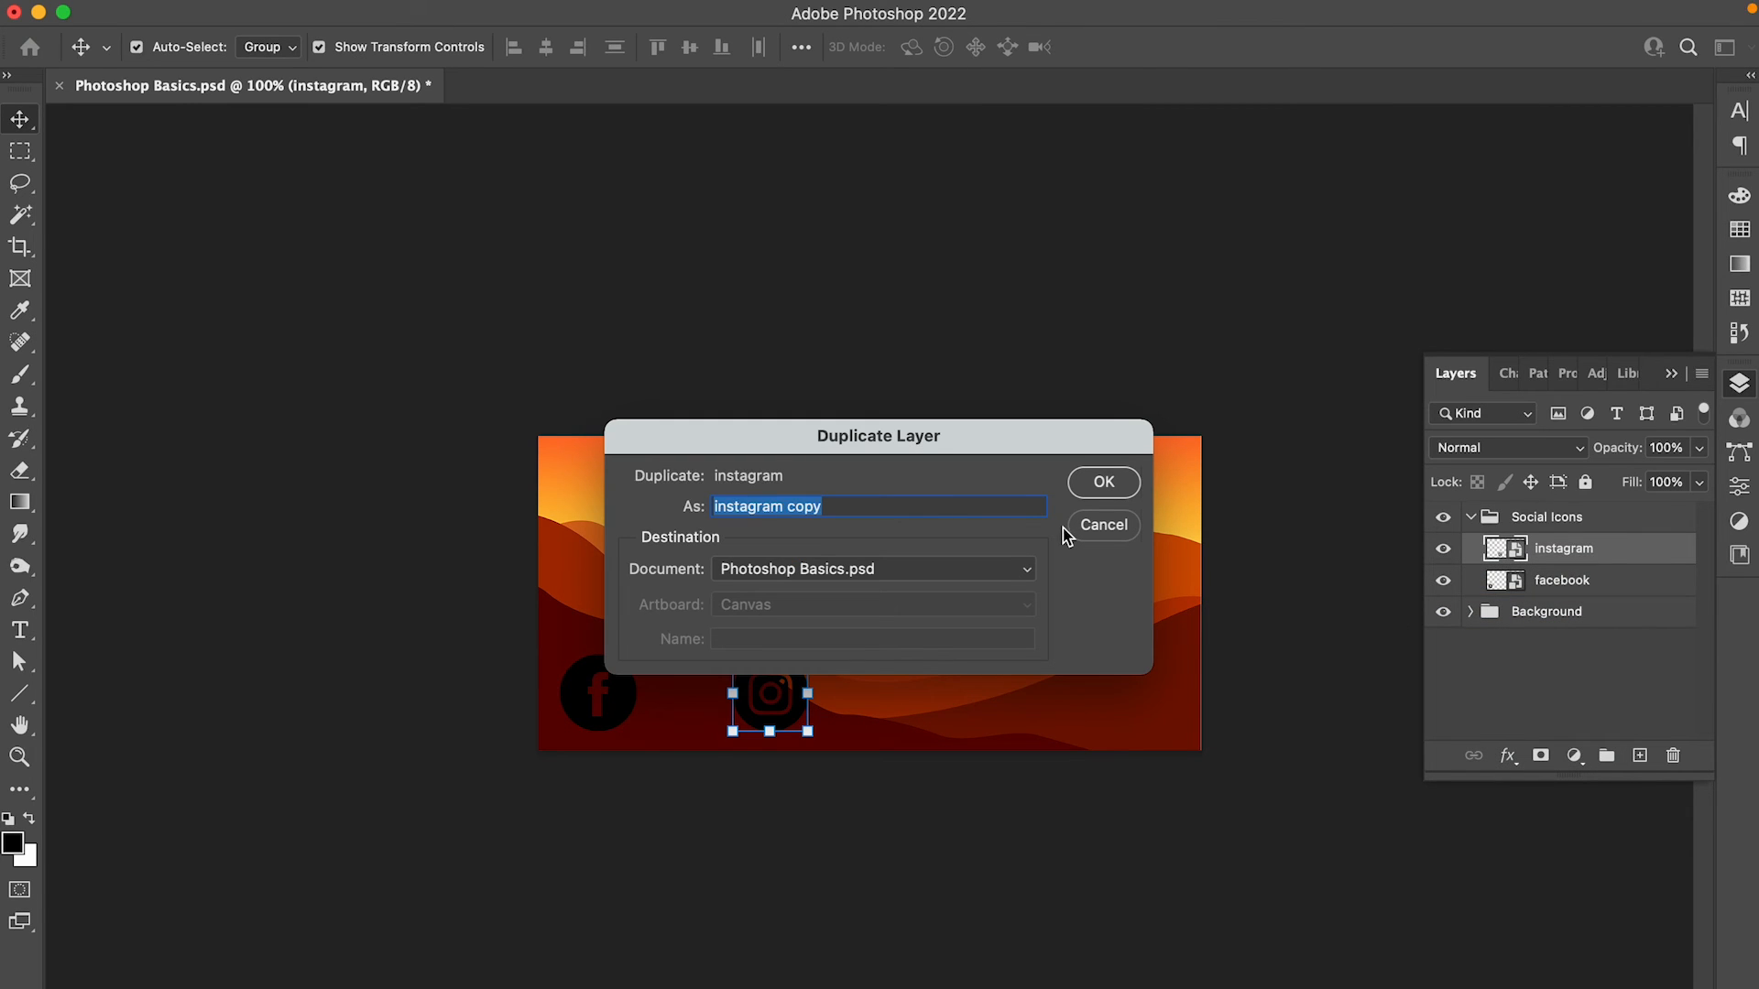
{"action": "type", "text": "inst"}
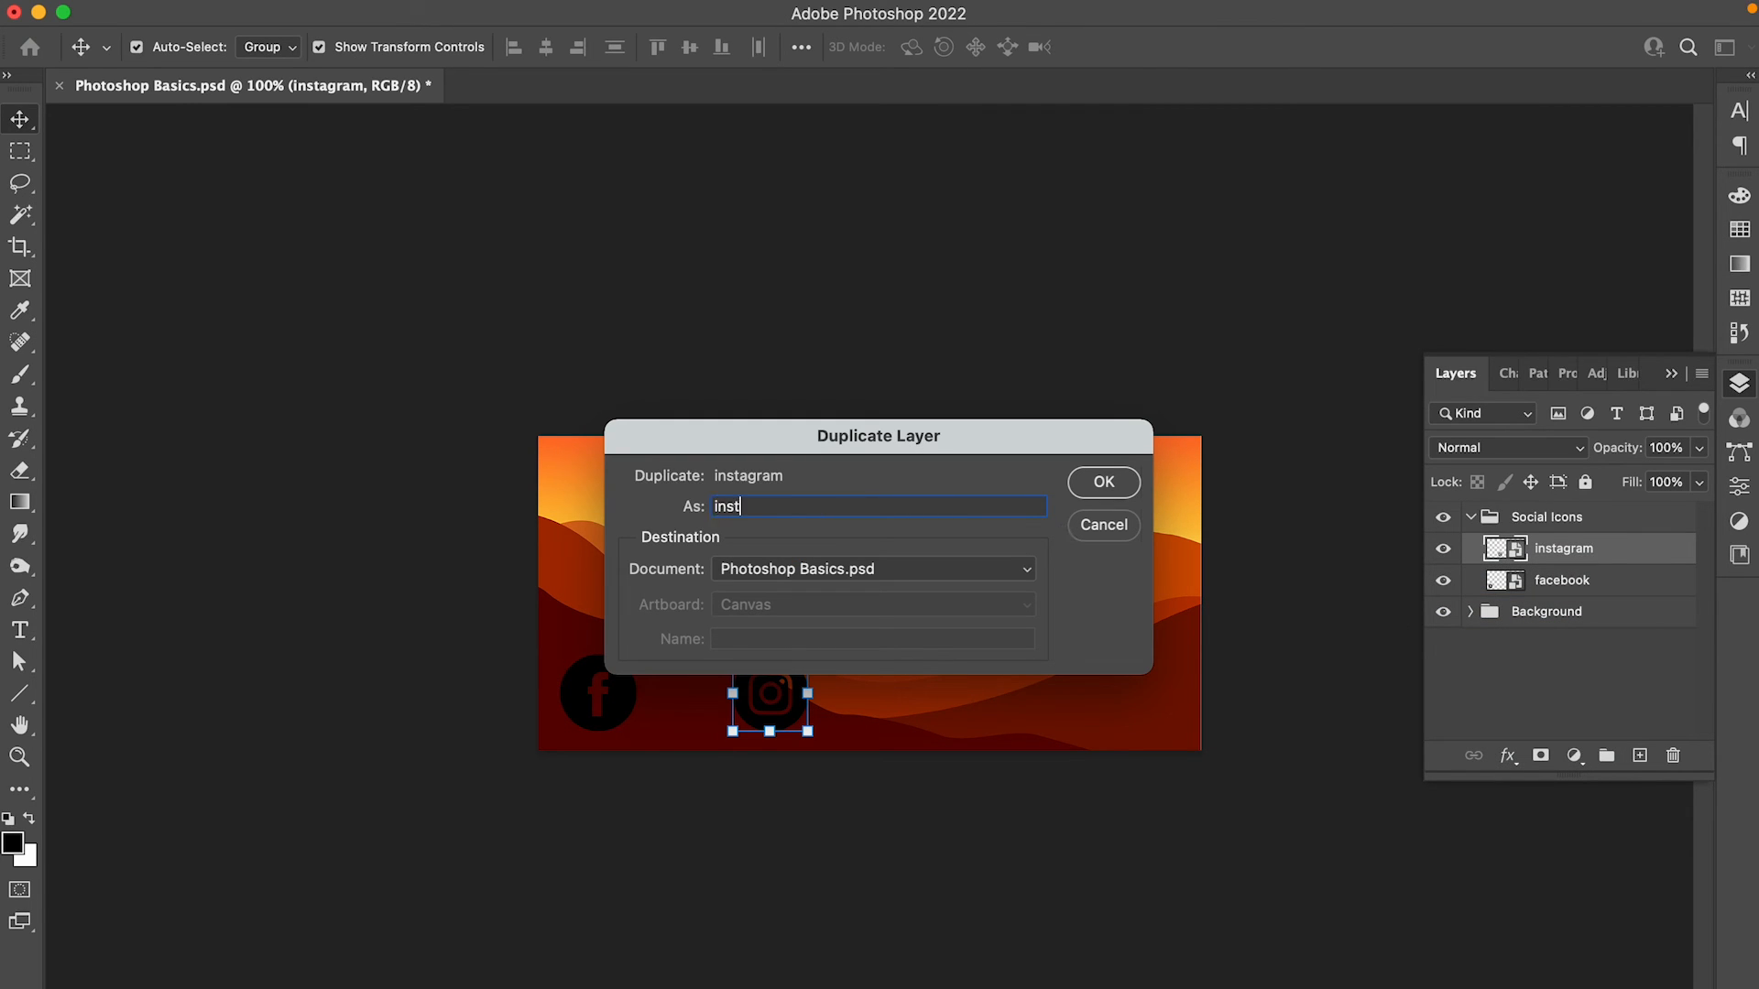
{"action": "type", "text": "a 2"}
{"action": "key", "text": "Return"}
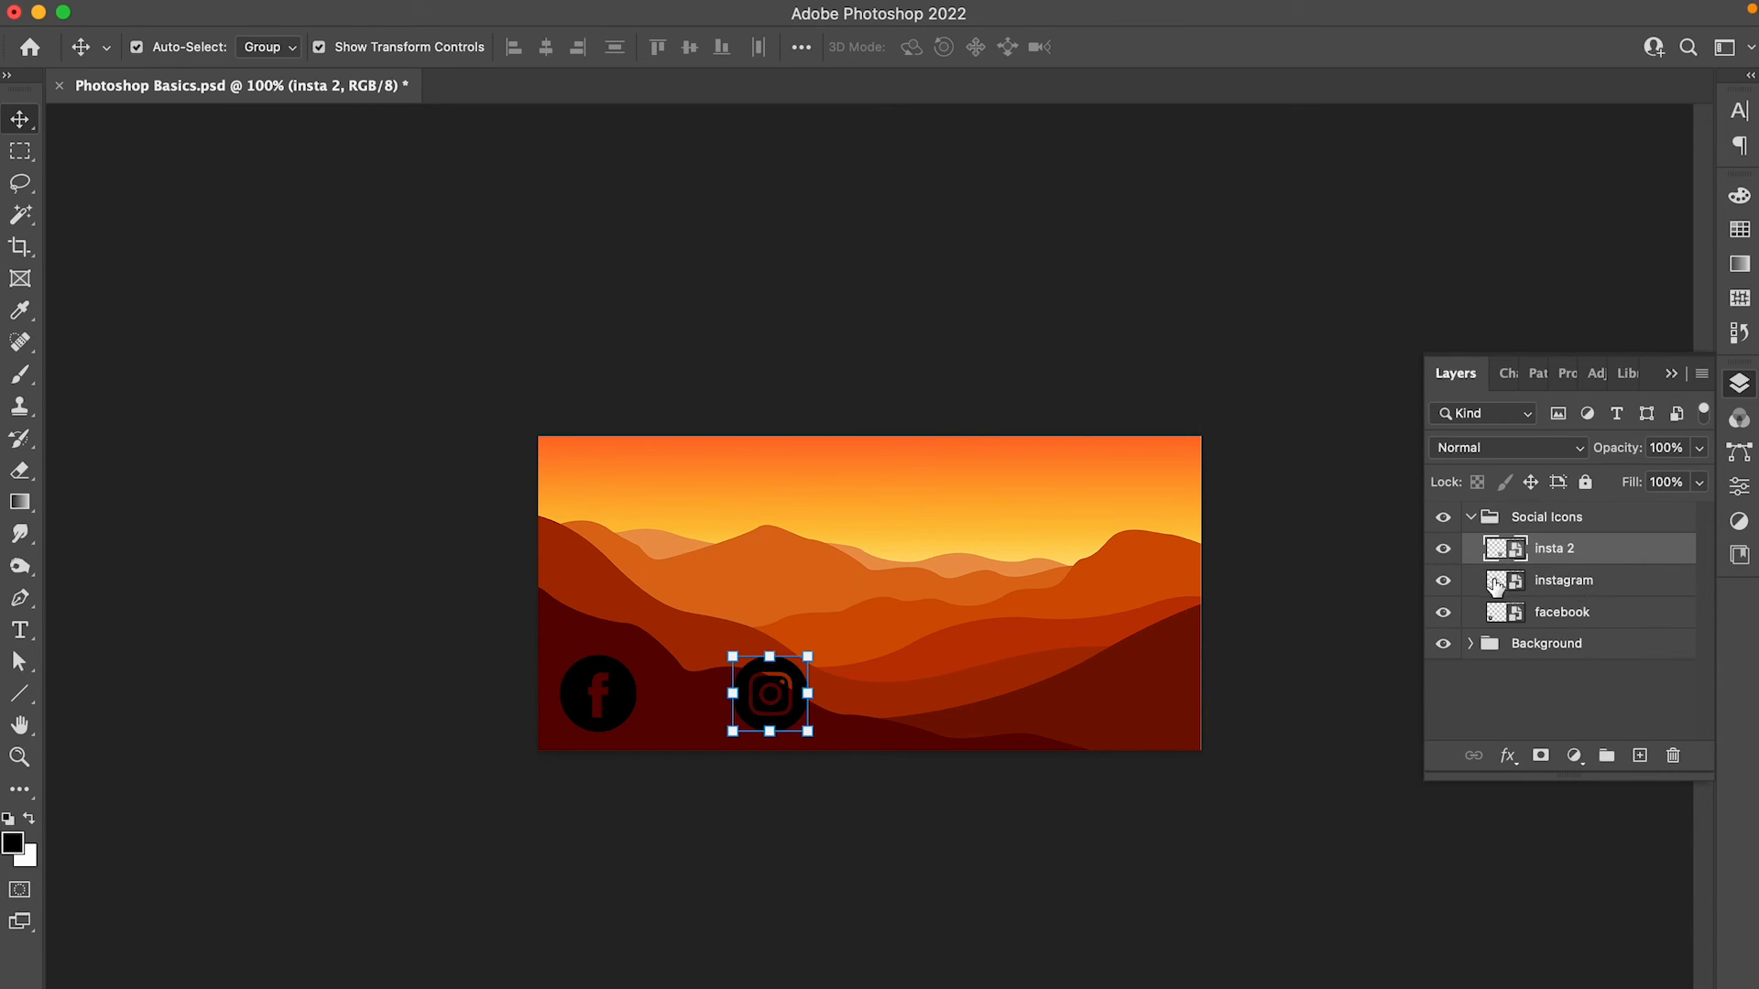
Hide the insta 2 and instagram layers one after the other to compare them, and show both again.
{"action": "left_click", "coordinate": [1444, 552]}
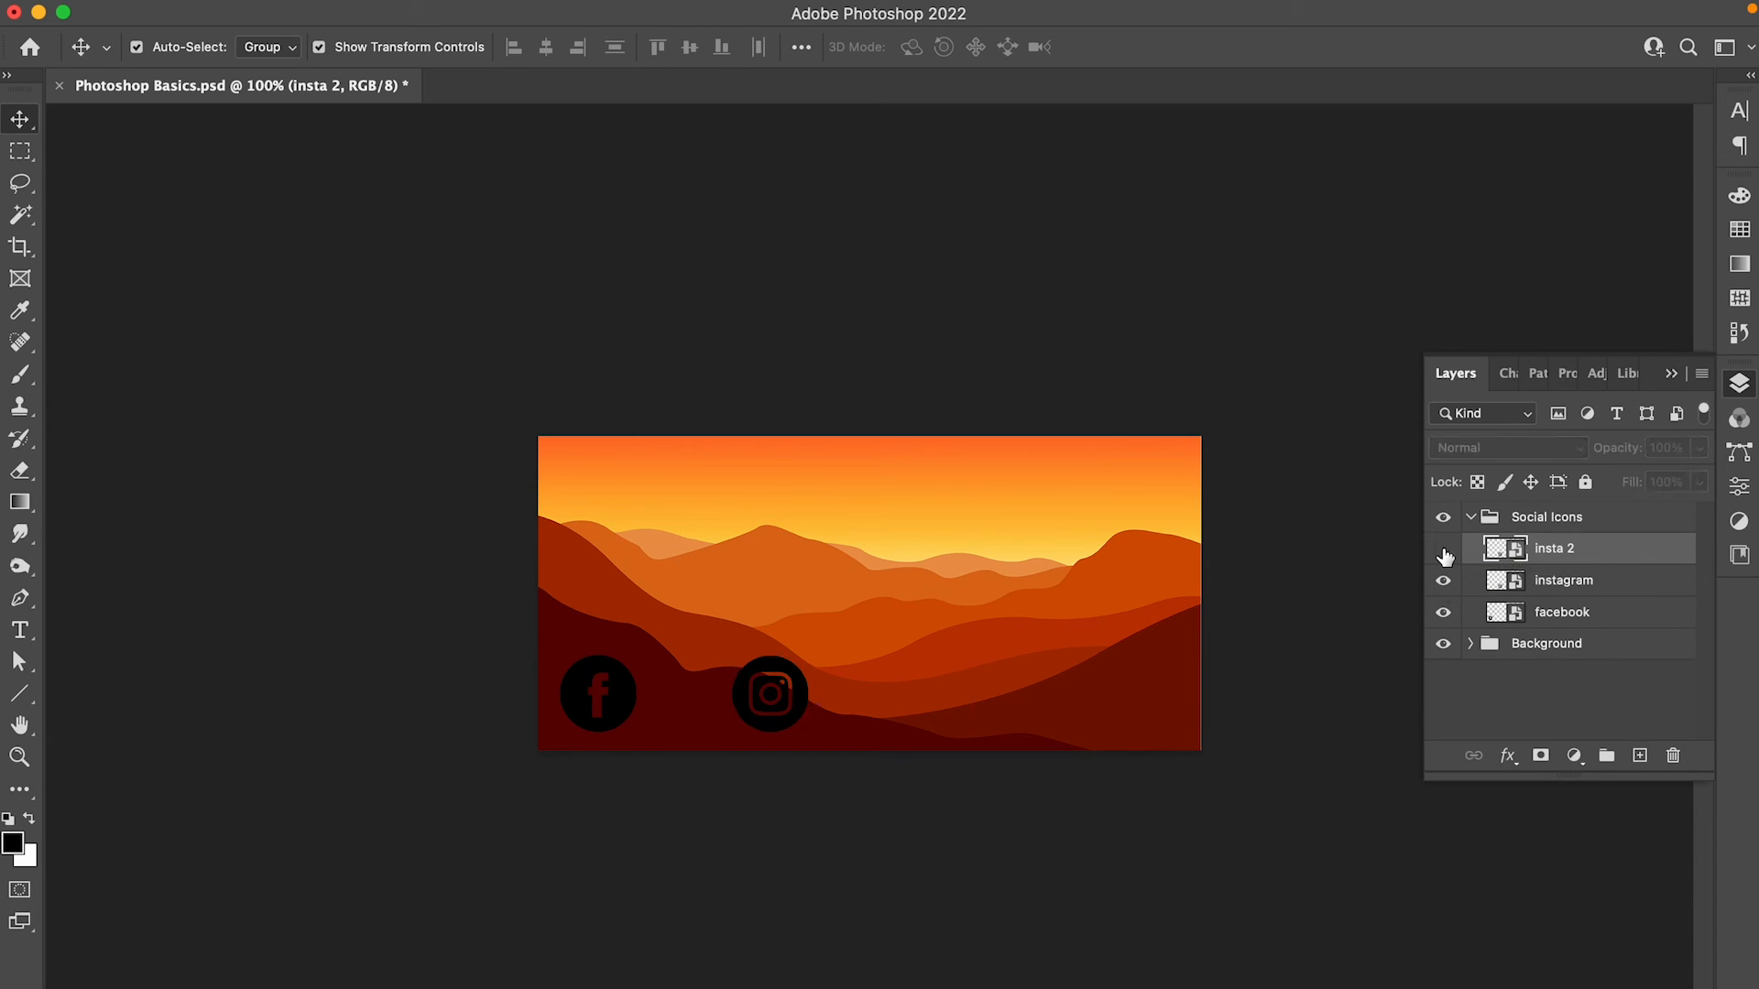
{"action": "left_click", "coordinate": [1444, 582]}
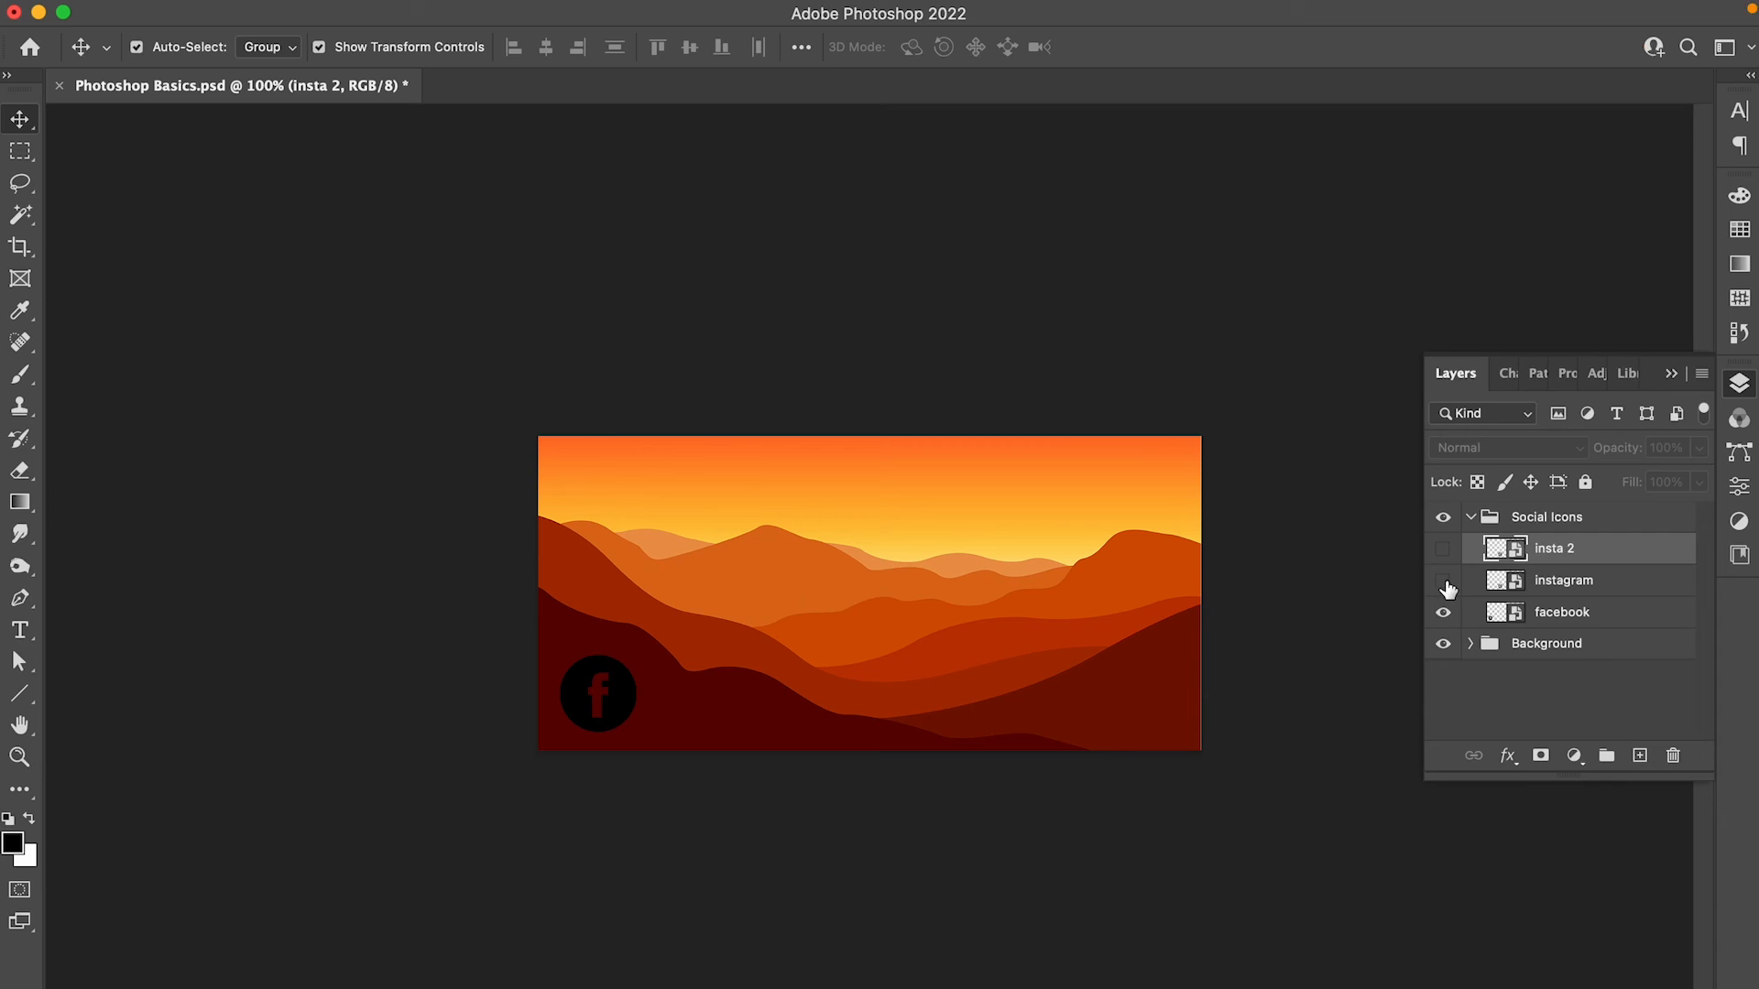
{"action": "left_click", "coordinate": [1445, 583]}
{"action": "left_click", "coordinate": [1444, 552]}
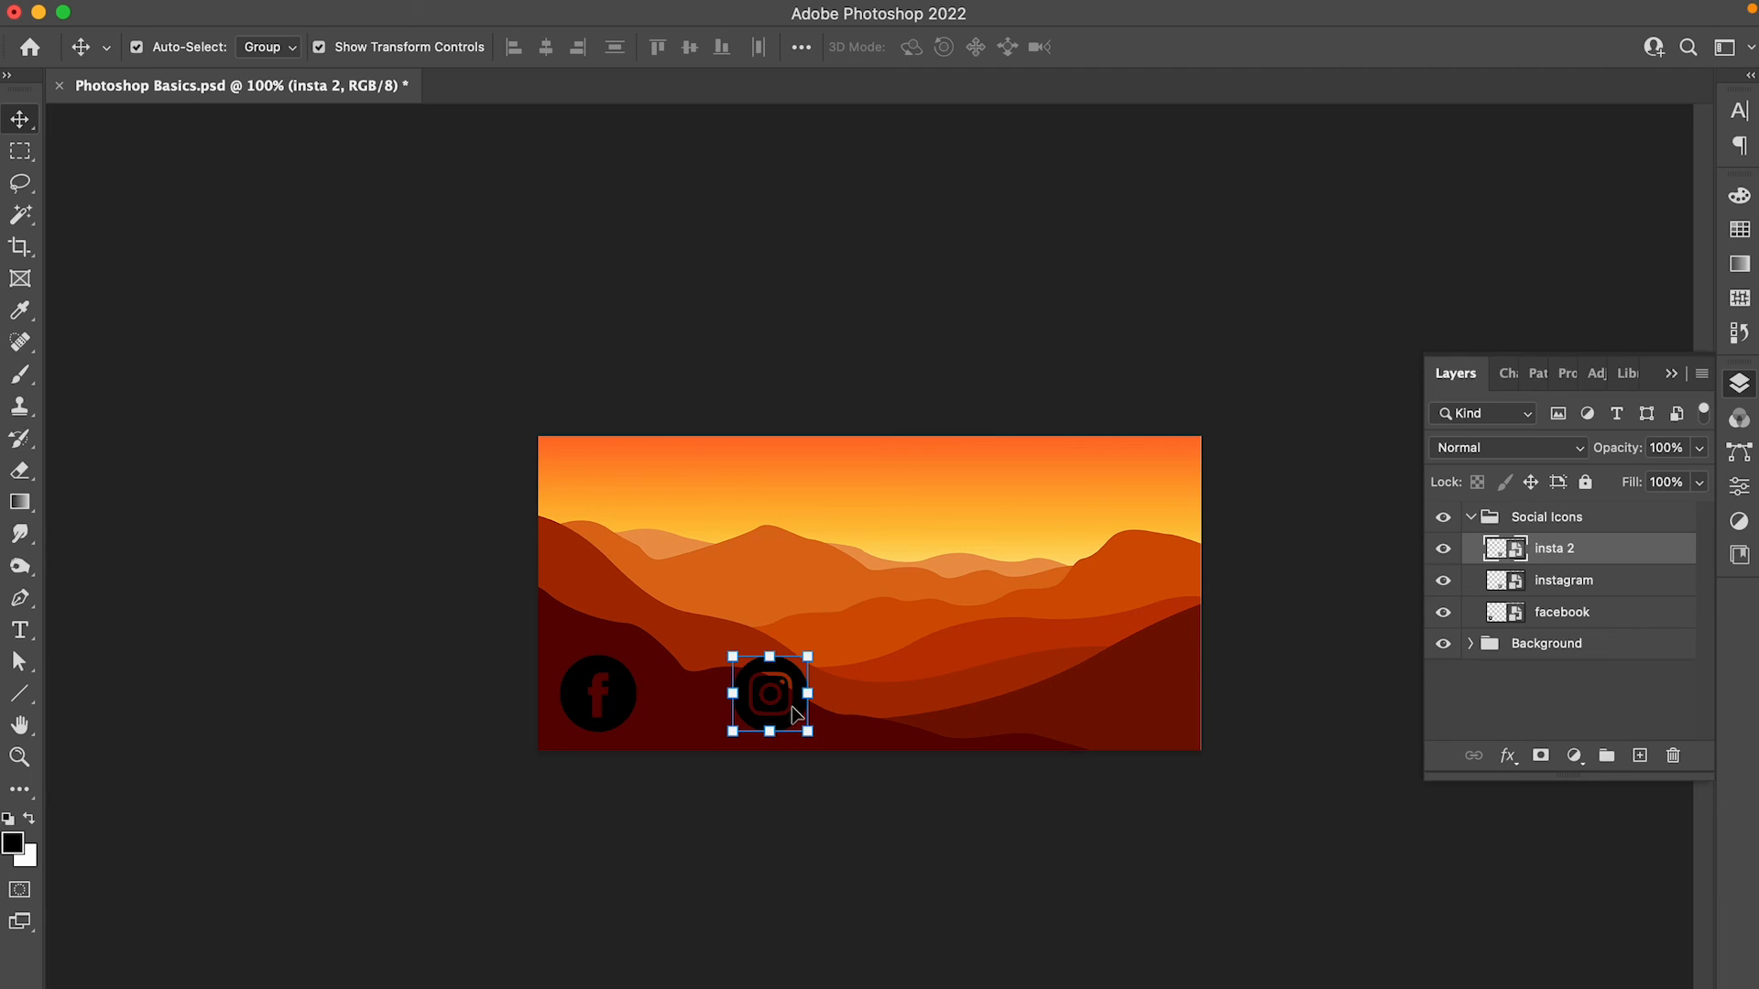
Set Auto-Select to Layer and move the insta 2 icon to the right of the instagram icon, level with the other icons.
{"action": "left_click_drag", "start_coordinate": [795, 714], "coordinate": [836, 707]}
{"action": "key", "text": "super+z"}
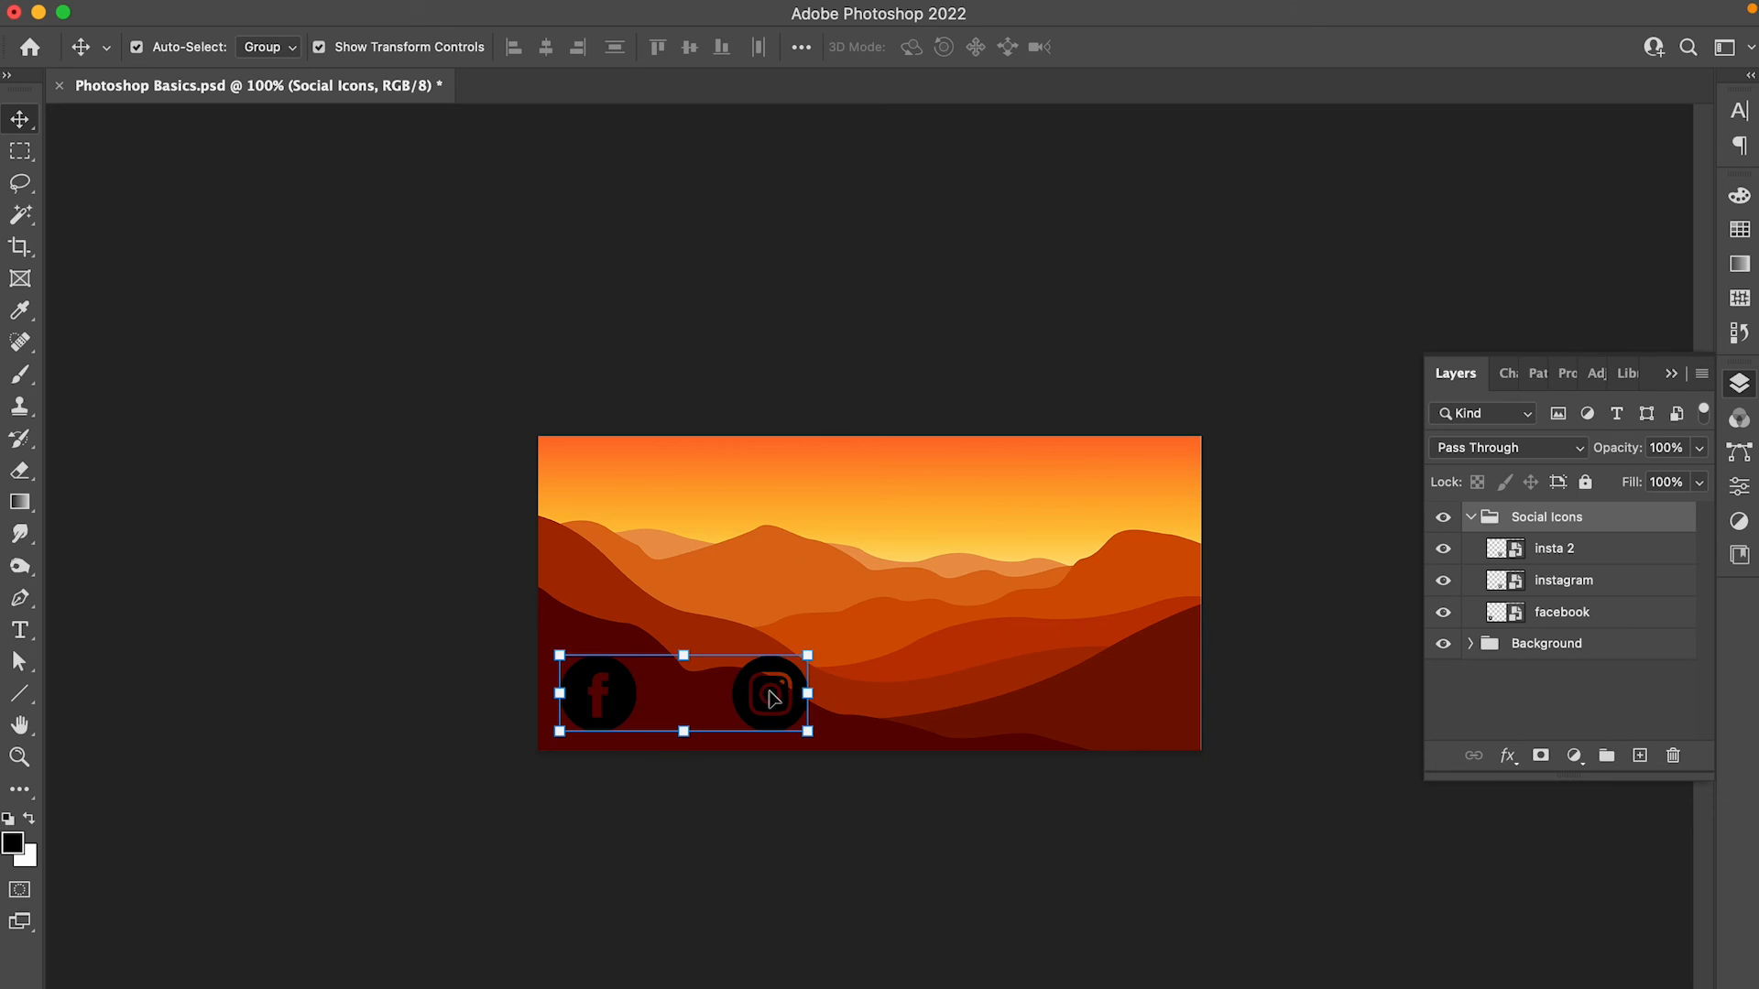
{"action": "left_click", "coordinate": [291, 48]}
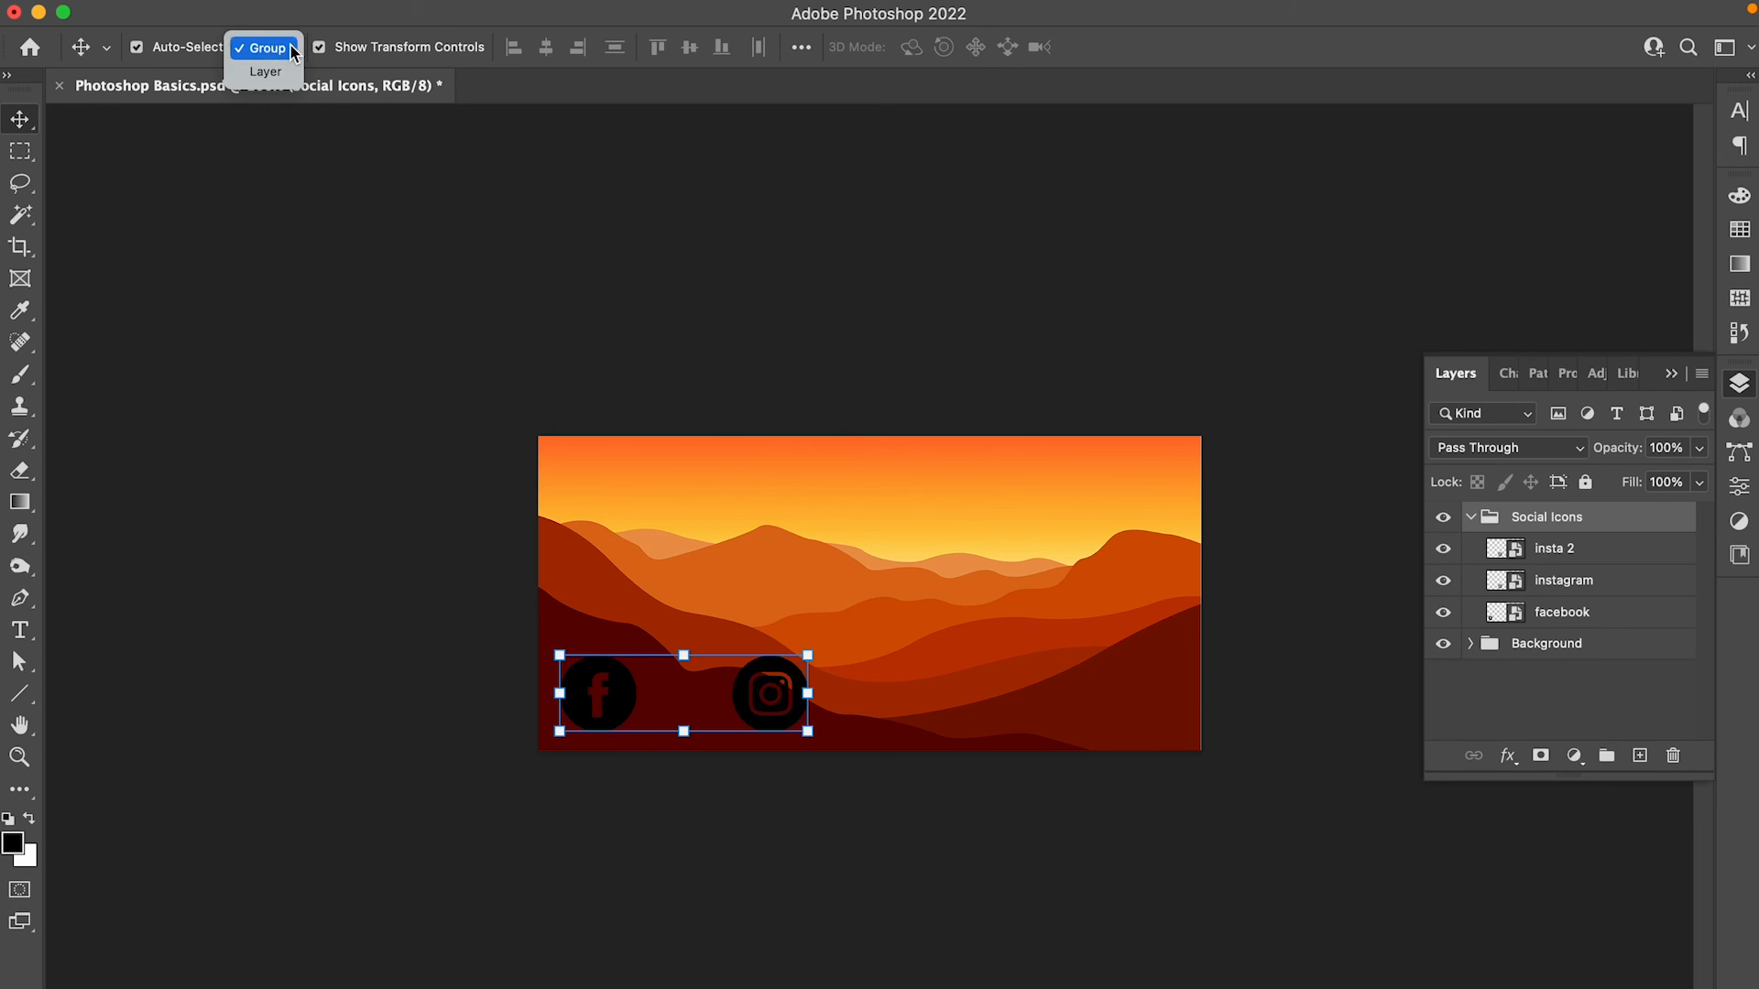
{"action": "left_click", "coordinate": [289, 71]}
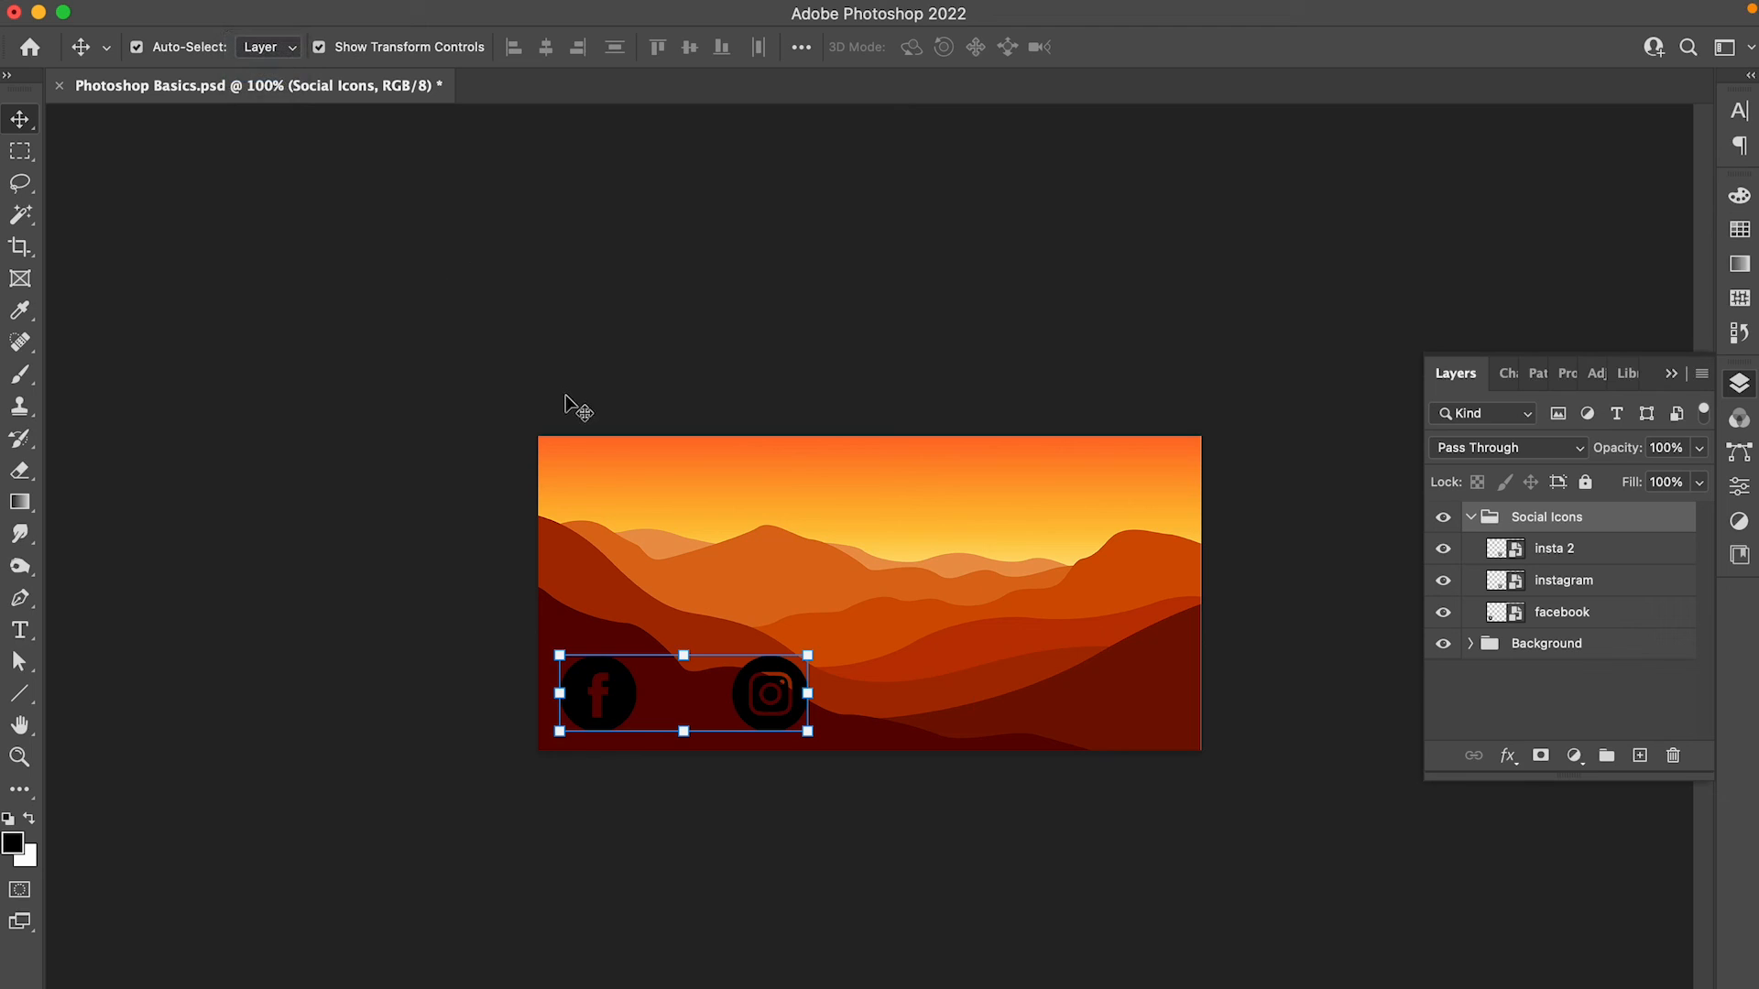
{"action": "left_click", "coordinate": [759, 724]}
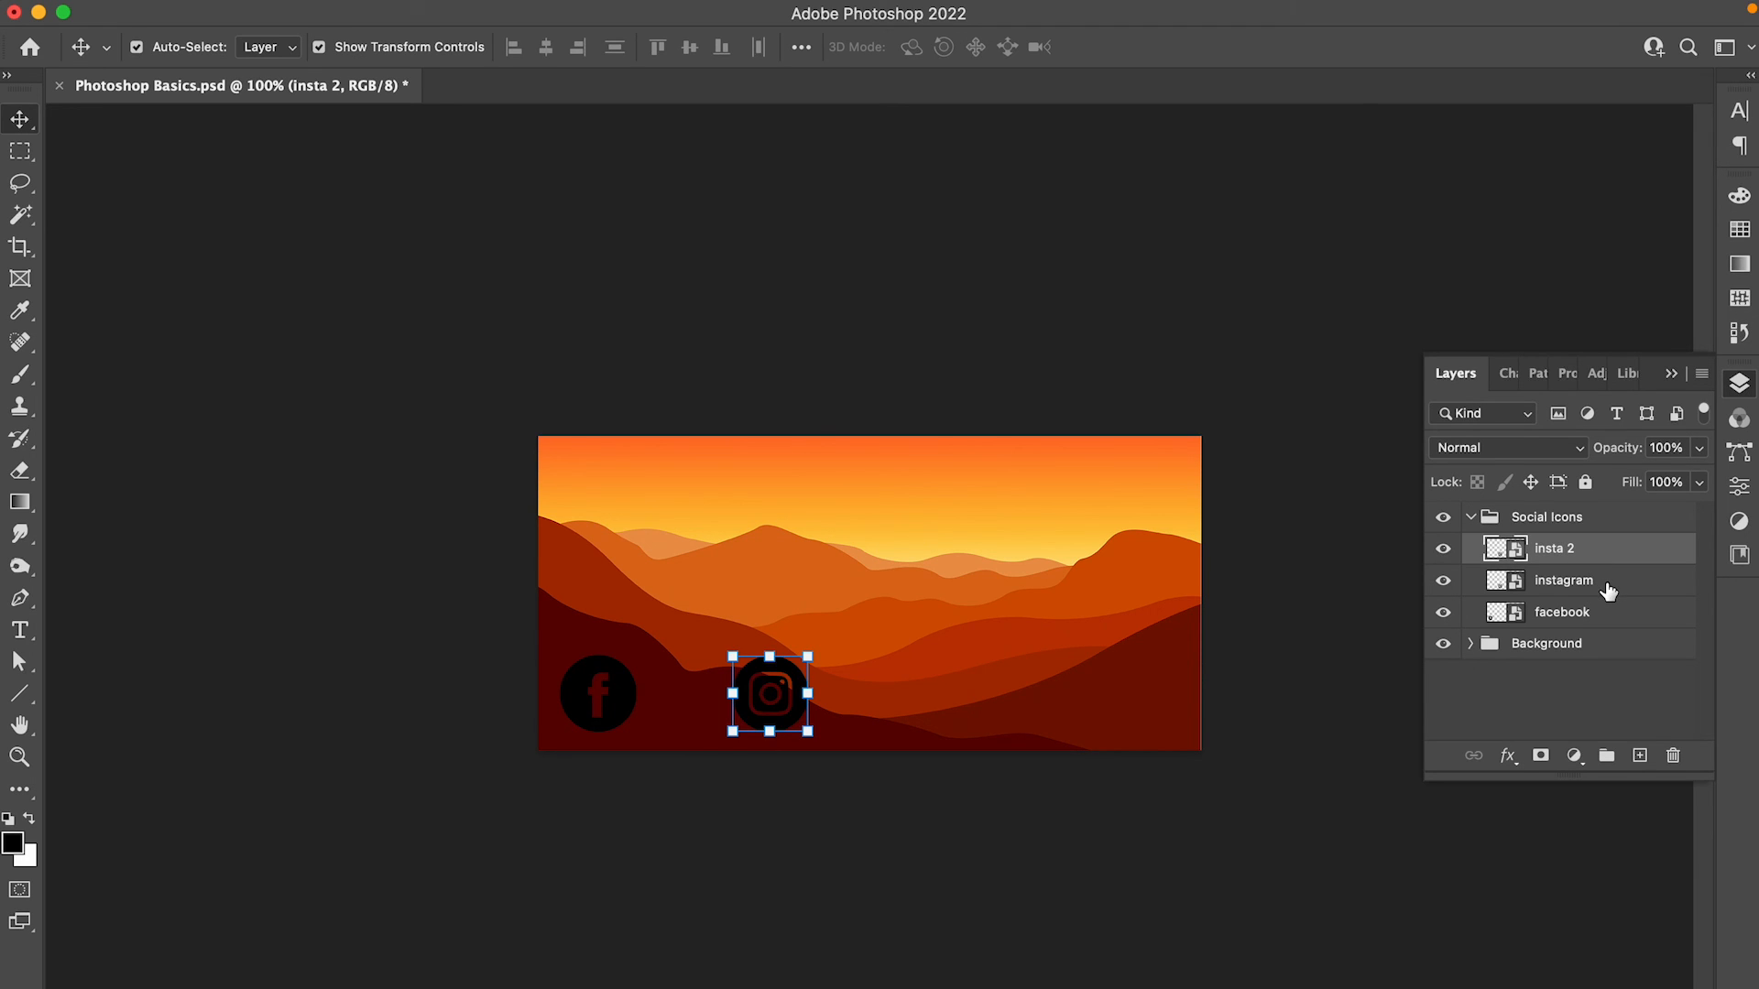
{"action": "left_click_drag", "start_coordinate": [797, 713], "coordinate": [948, 711]}
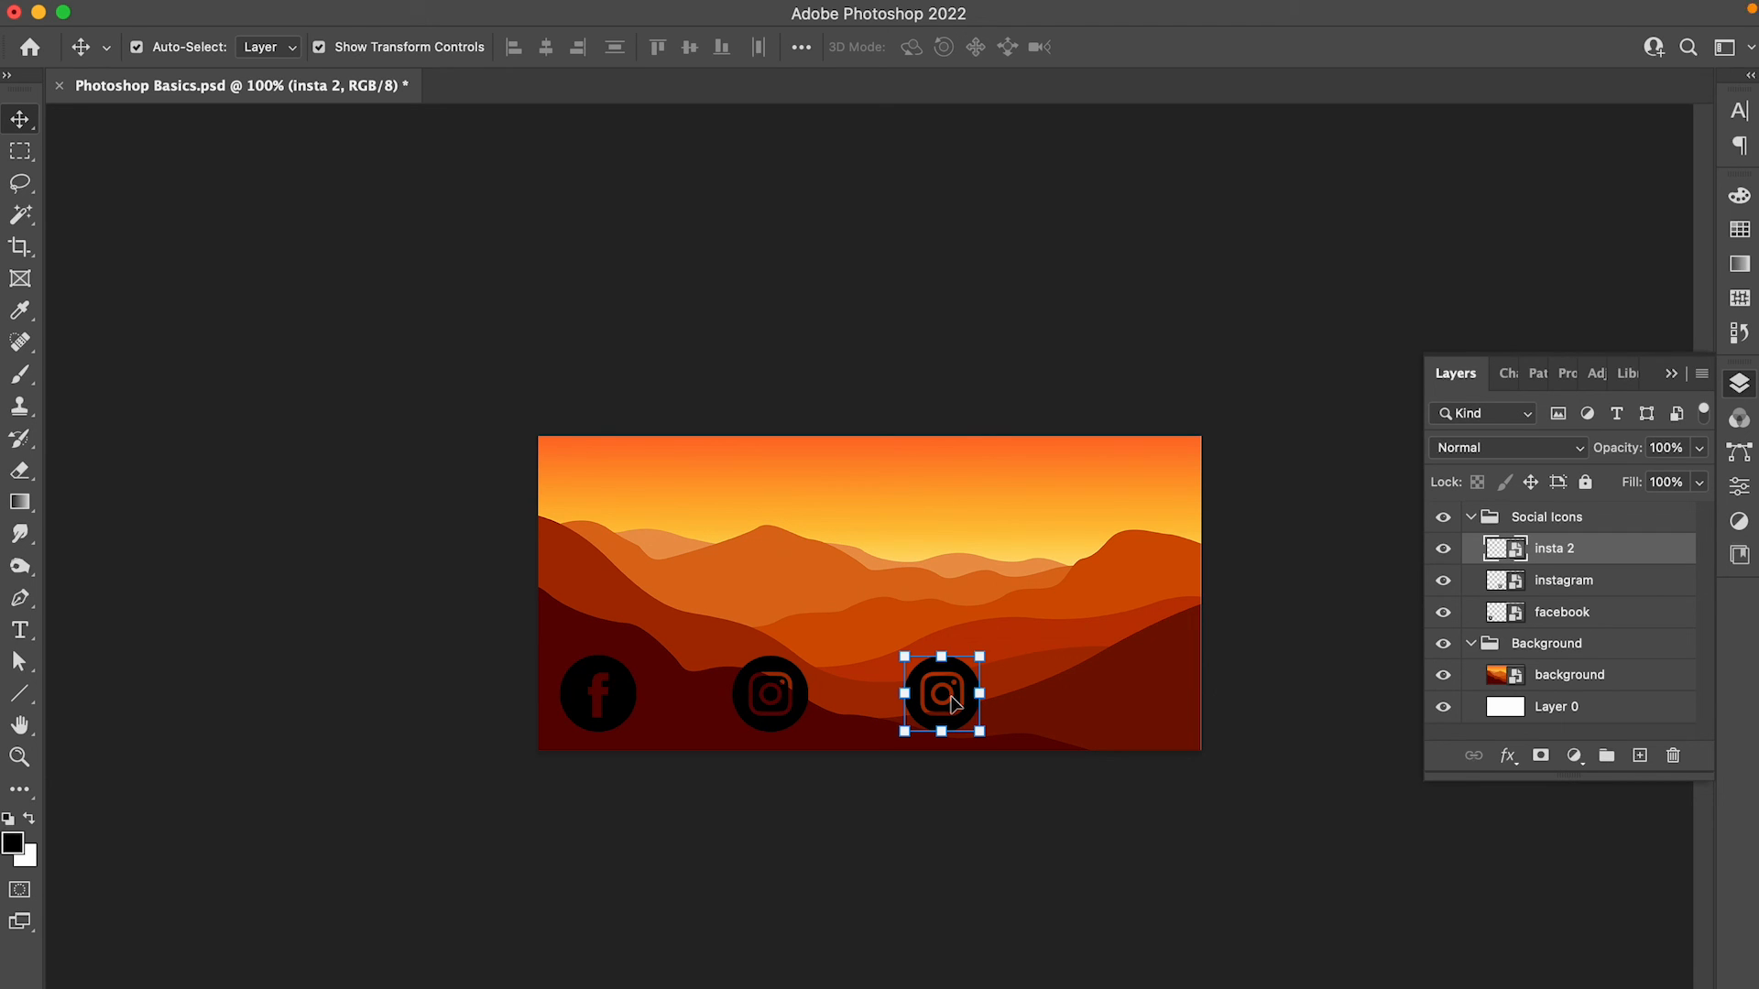
{"action": "left_click", "coordinate": [951, 697]}
{"action": "left_click_drag", "start_coordinate": [971, 678], "coordinate": [982, 714]}
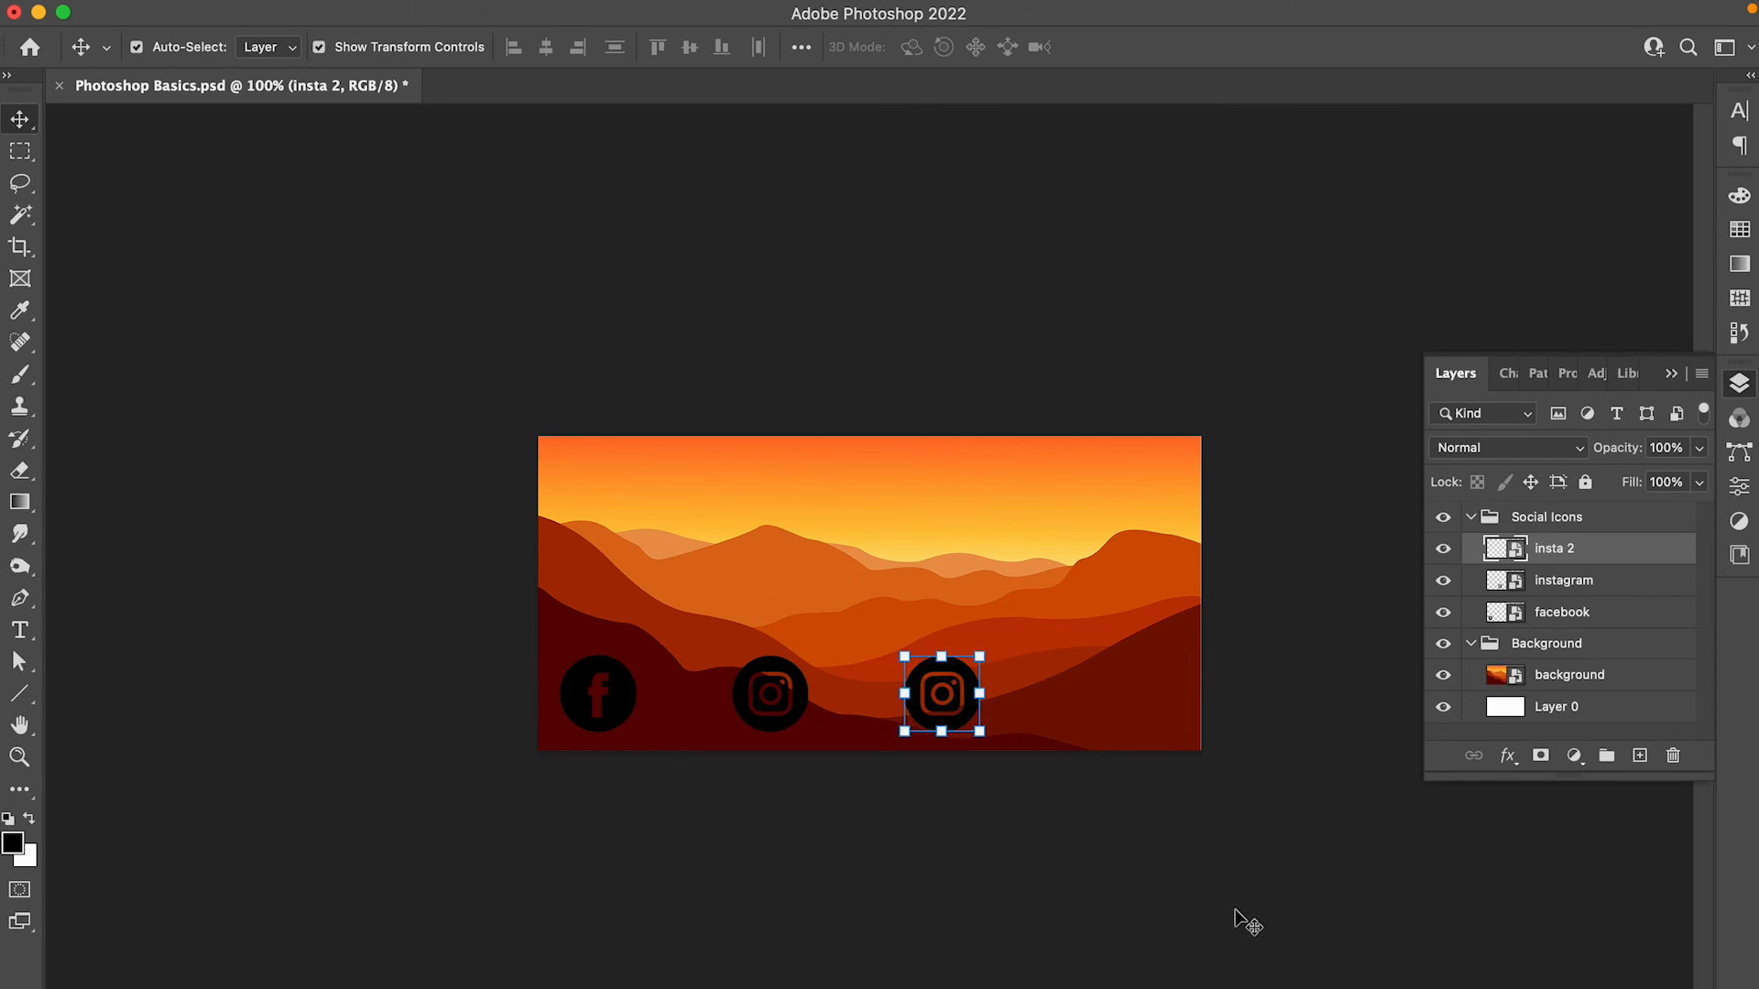